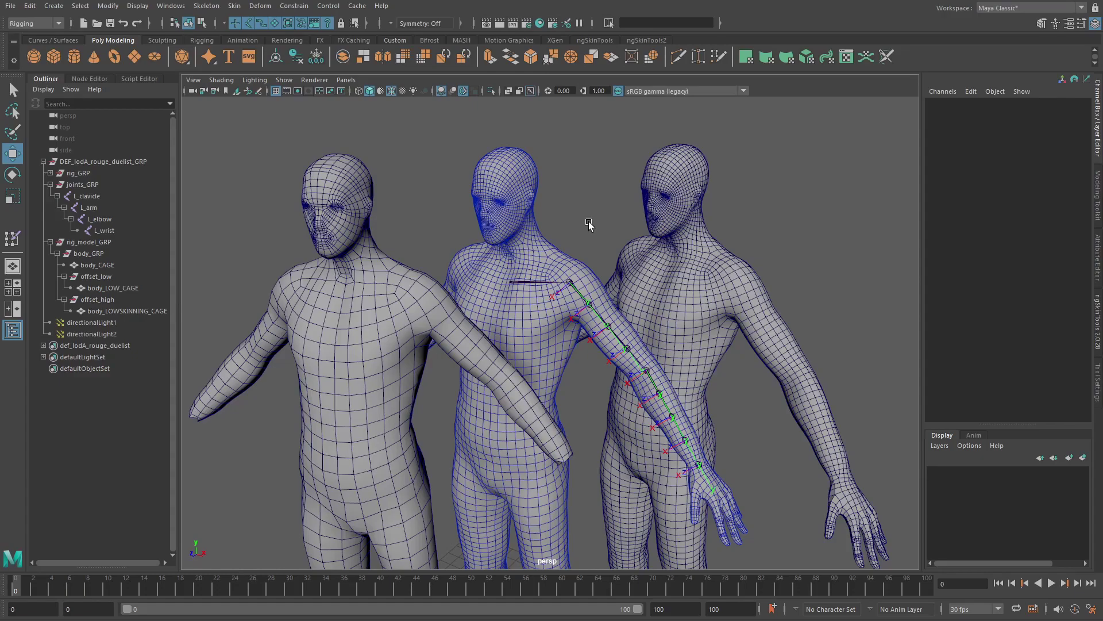
Scrub the timeline to frame 61 and examine how the three body meshes deform.
right_click_drag(502, 205, 566, 229, "alt")
left_click_drag(566, 229, 555, 226, "alt")
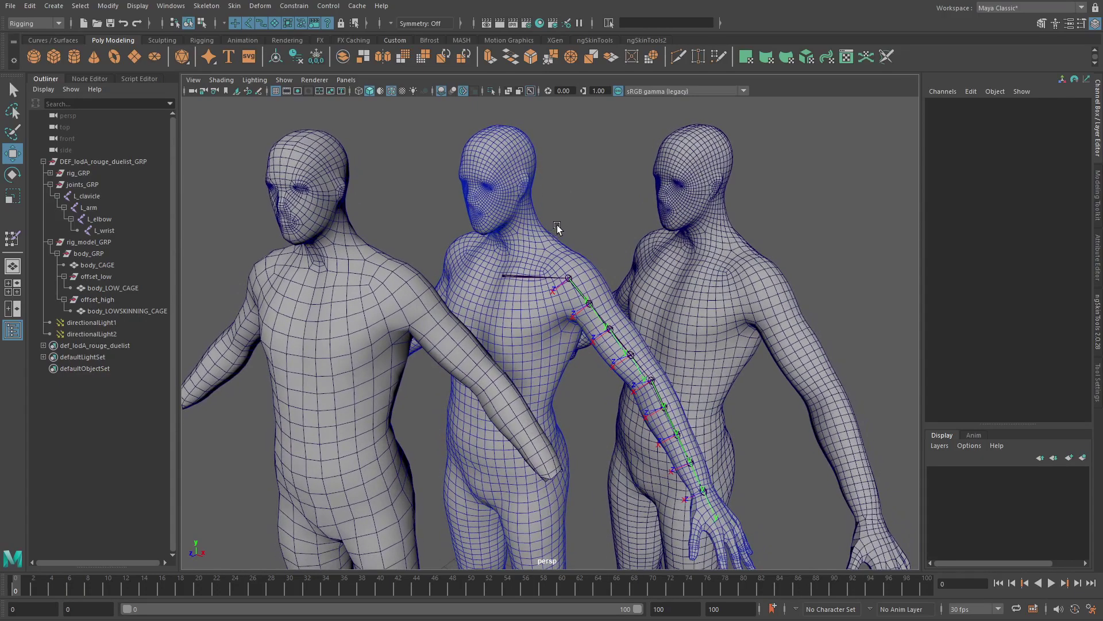
right_click_drag(556, 226, 550, 231, "alt")
left_click(342, 233)
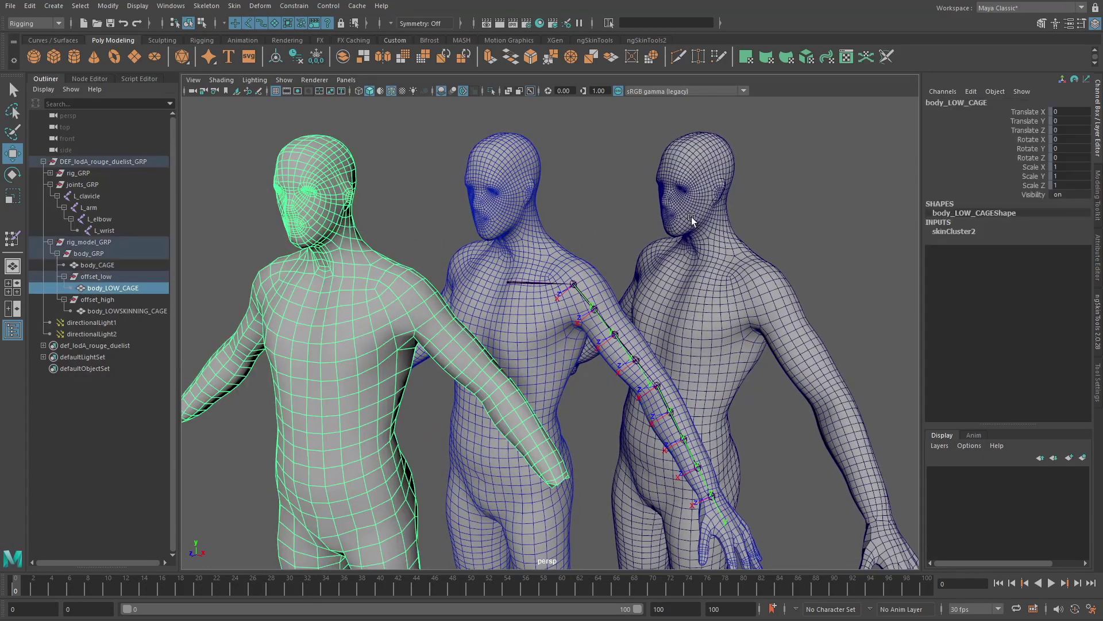
left_click(700, 245)
left_click_drag(348, 586, 570, 586)
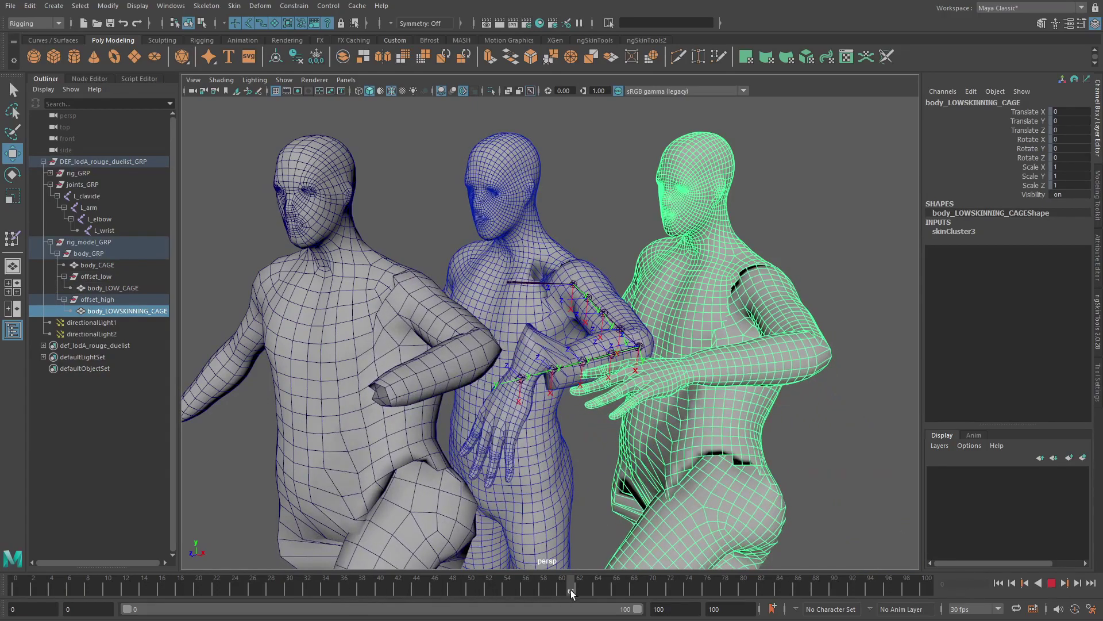
scroll(527, 488, "down", 3)
left_click_drag(528, 488, 557, 498, "alt")
right_click_drag(557, 499, 592, 501, "alt")
Look at the ngSkinTools weight layers of the body_CAGE mesh, then clear the selection.
left_click(565, 251)
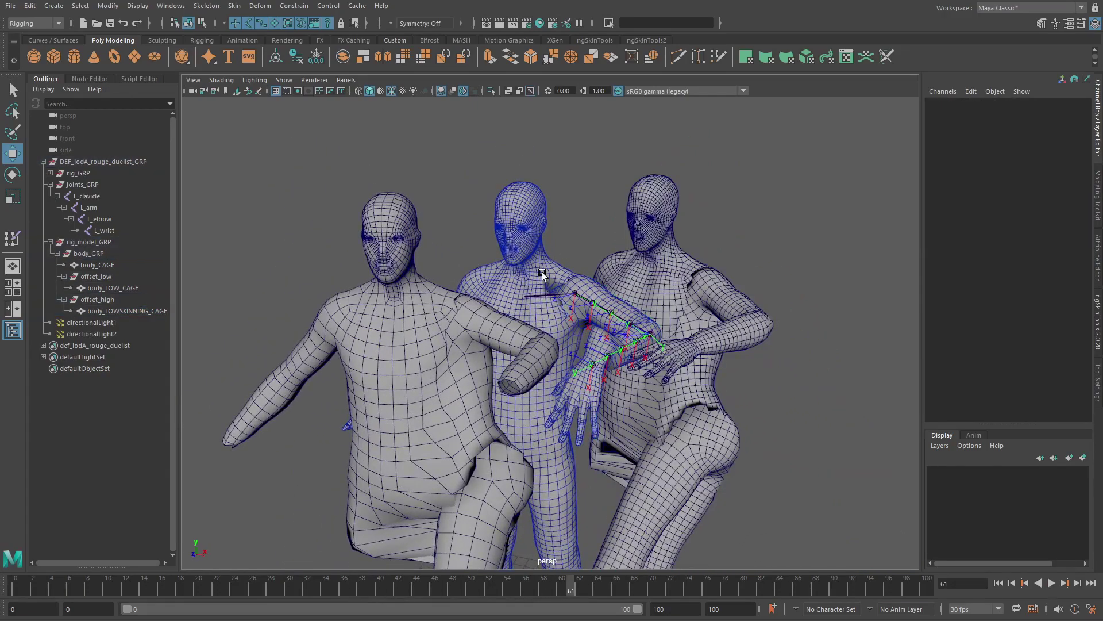
left_click(542, 272)
left_click(1097, 330)
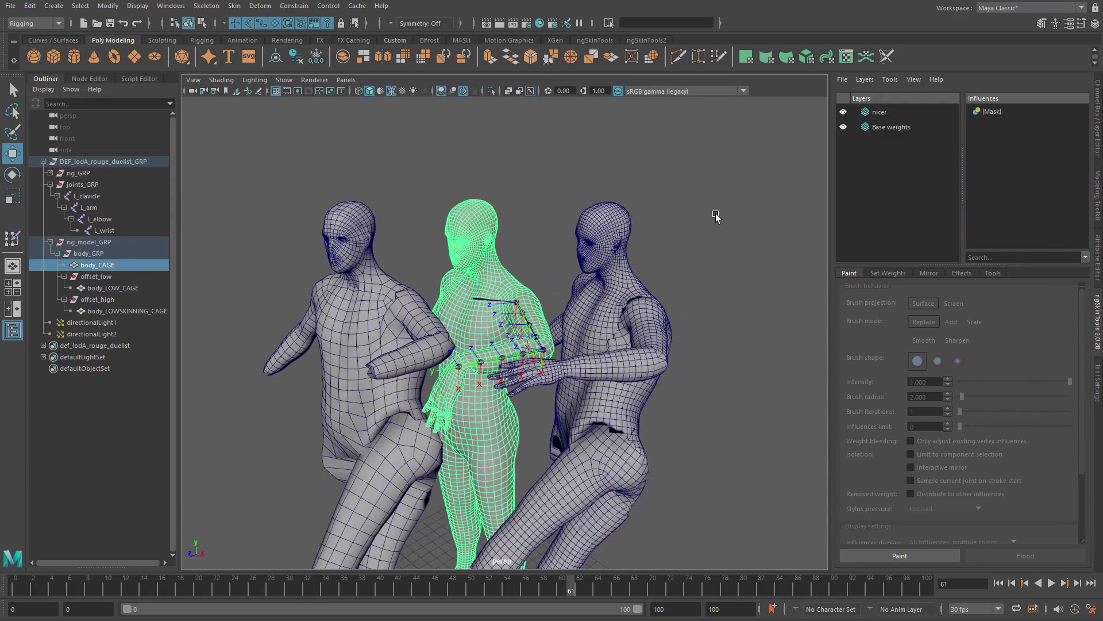
left_click(728, 216)
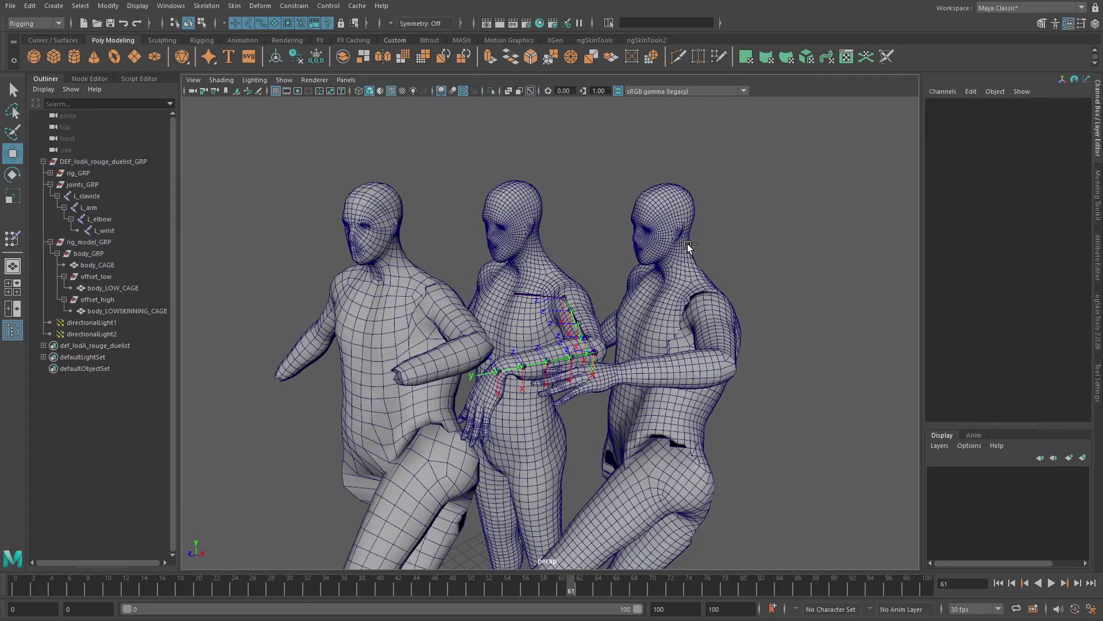
Start Paint Skin Weights on body_CAGE and return the timeline to frame 8.
right_click_drag(688, 246, 584, 480, "alt")
mouse_move(553, 582)
left_mouse_down()
mouse_move(571, 589)
mouse_move(231, 592)
mouse_move(562, 591)
left_mouse_up()
left_click_drag(566, 308, 547, 267, "alt")
right_click_drag(547, 266, 489, 245)
left_click_drag(242, 592, 88, 591)
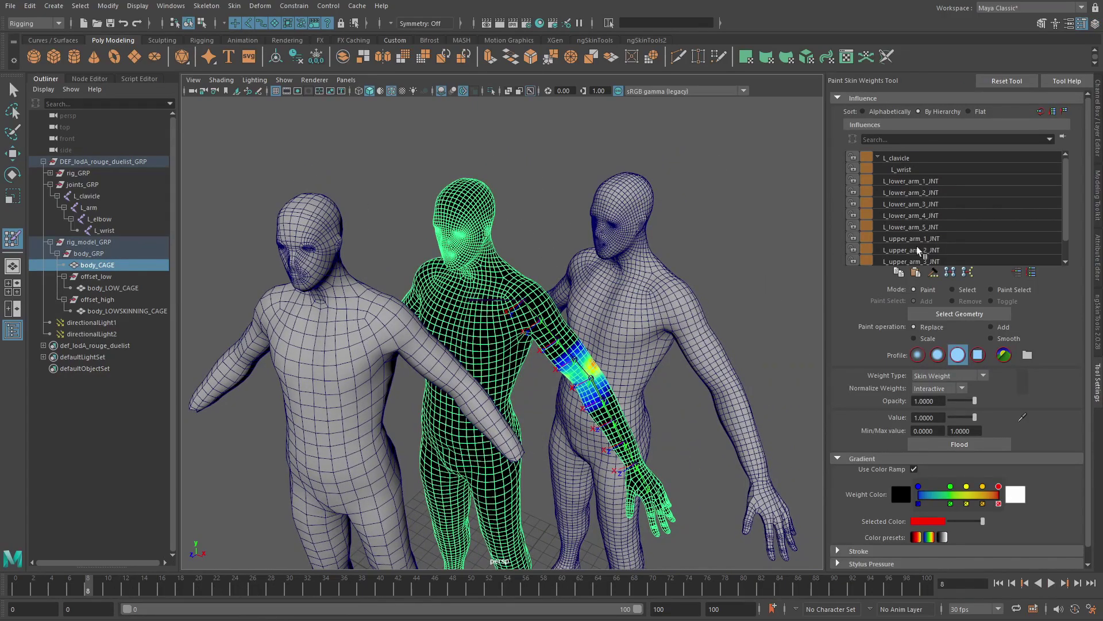
Examine body_CAGE's weights for each influence, from L_clavicle and L_wrist through the lower and upper arm joints to L_upper_arm_5_JNT.
left_click(896, 157)
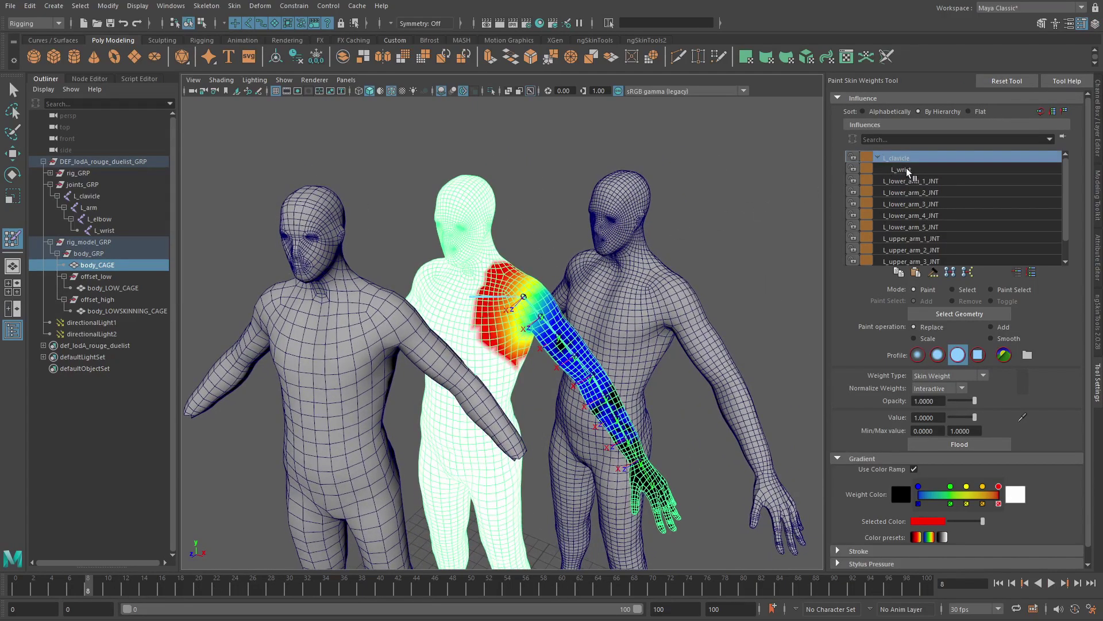
left_click(902, 169)
left_click(928, 182)
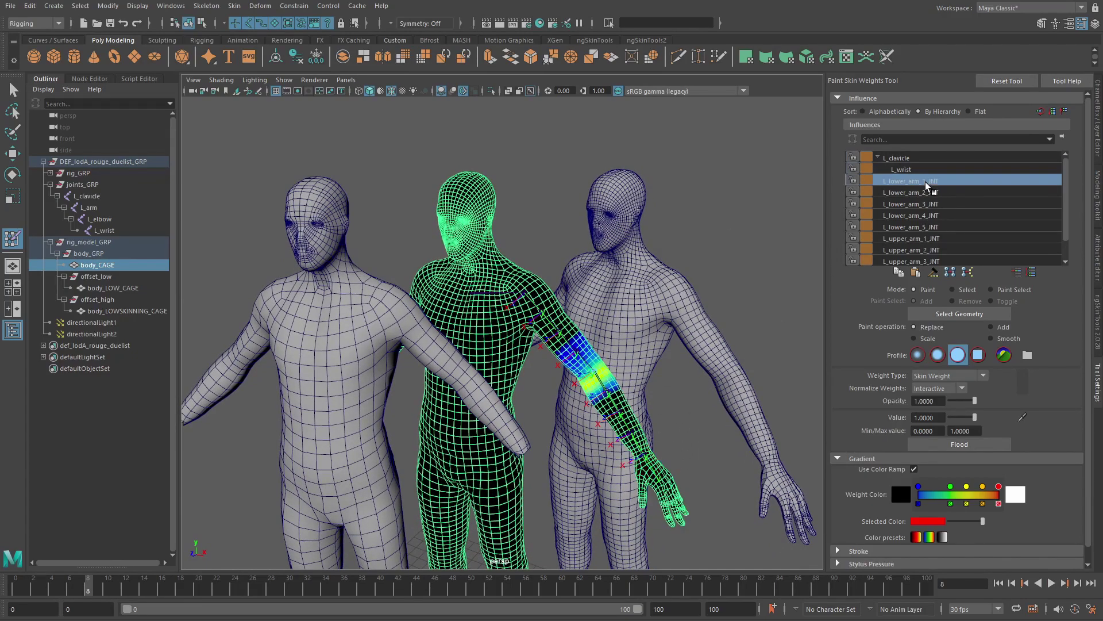
left_click(926, 194)
key("Down")
key("Down")
key("Down")
key("Down")
key("Down")
key("Down")
key("Down")
key("Down")
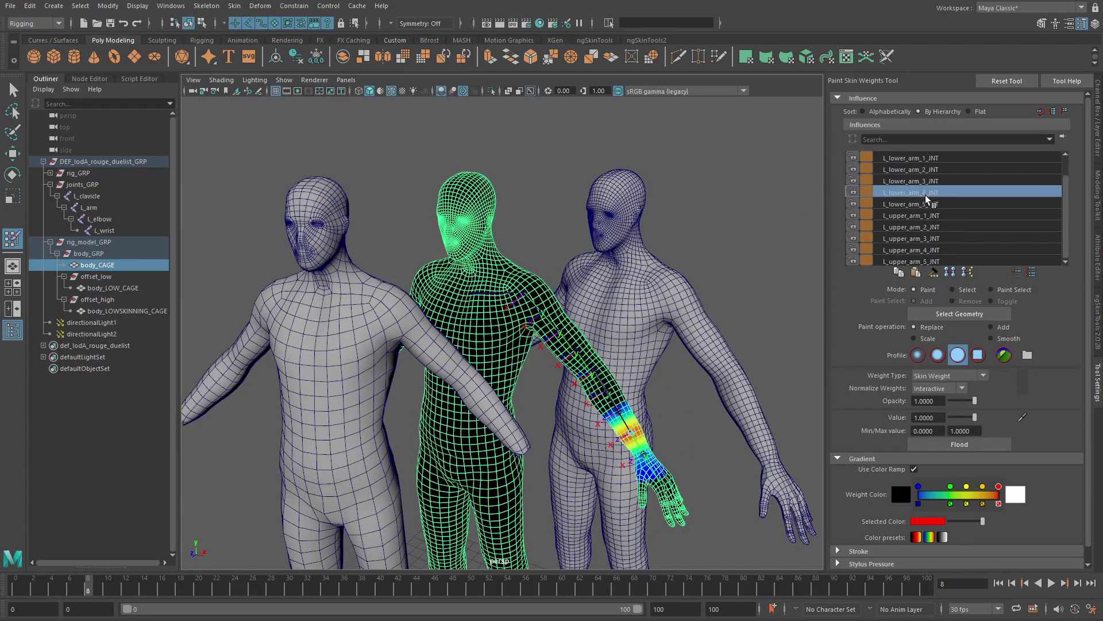
scroll(926, 199, "down", 1)
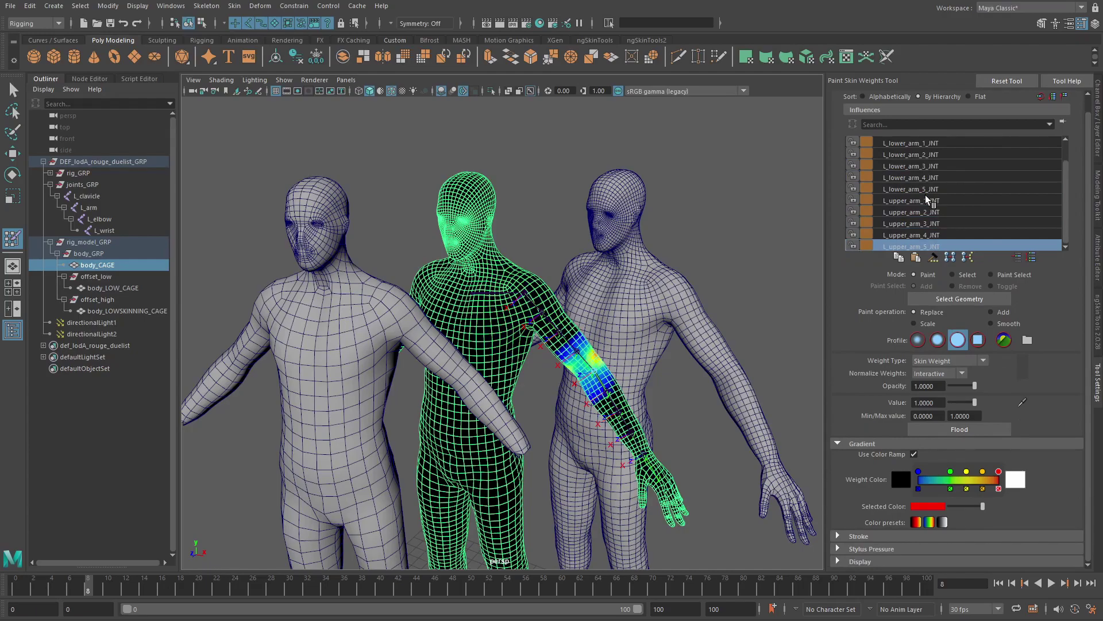
Start Paint Skin Weights on body_LOW_CAGE and examine its L_clavicle influence.
key("w")
left_click(358, 294)
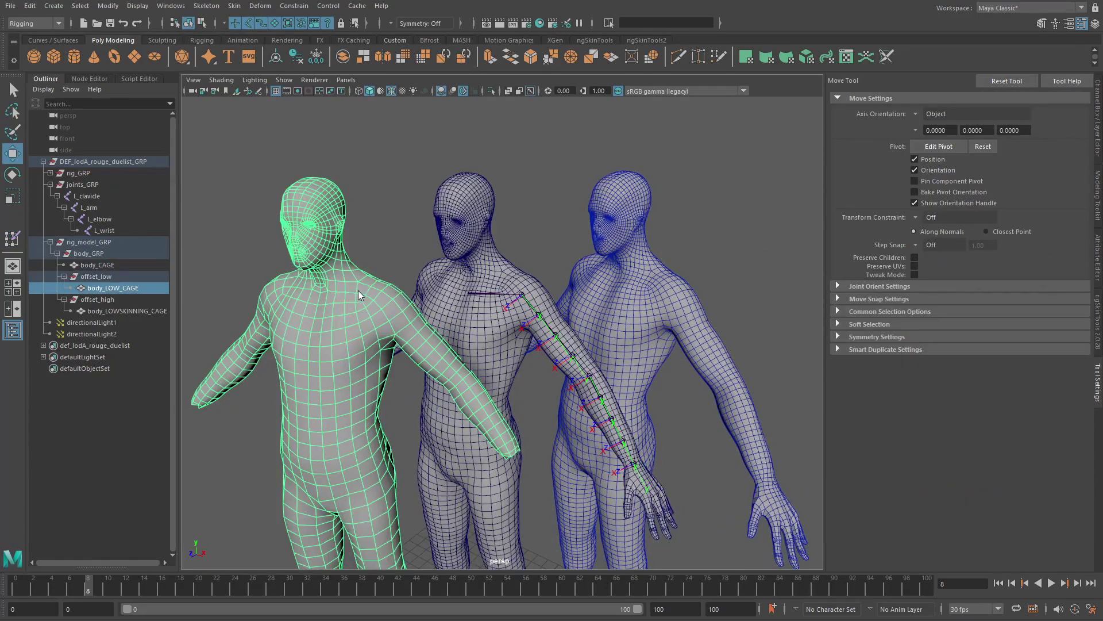
right_click_drag(358, 294, 313, 262)
middle_click_drag(359, 253, 380, 246, "alt")
left_click(910, 143)
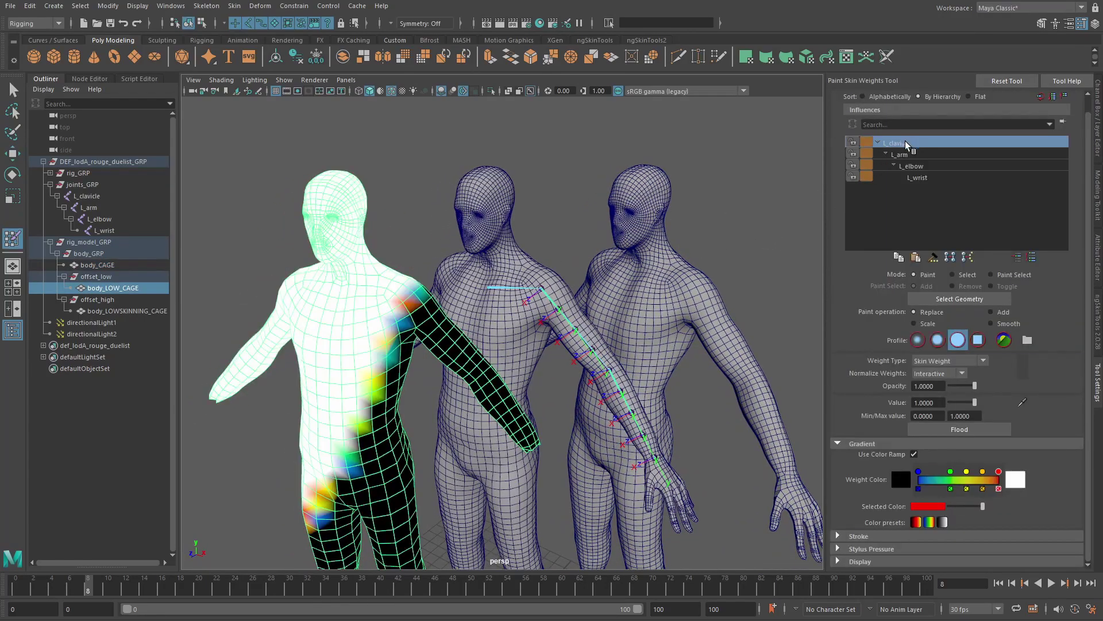
Compare the clavicle, arm, elbow and wrist influences on body_LOW_CAGE and body_LOWSKINNING_CAGE with Paint Skin Weights.
right_click_drag(658, 247, 657, 339)
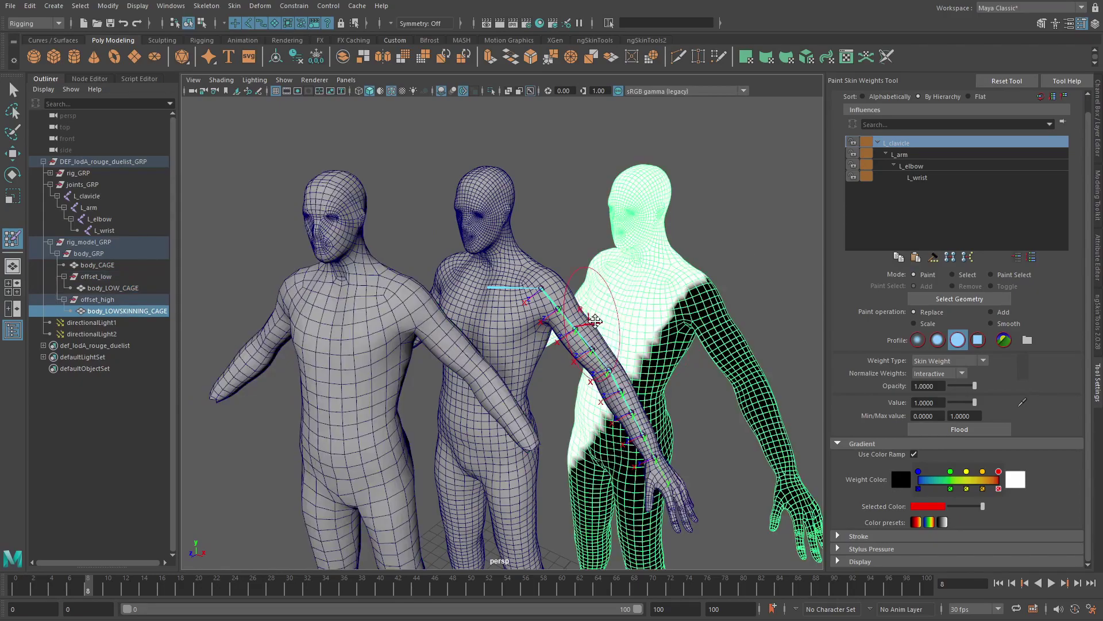
middle_click_drag(592, 322, 621, 312, "alt")
right_click_drag(375, 262, 376, 360)
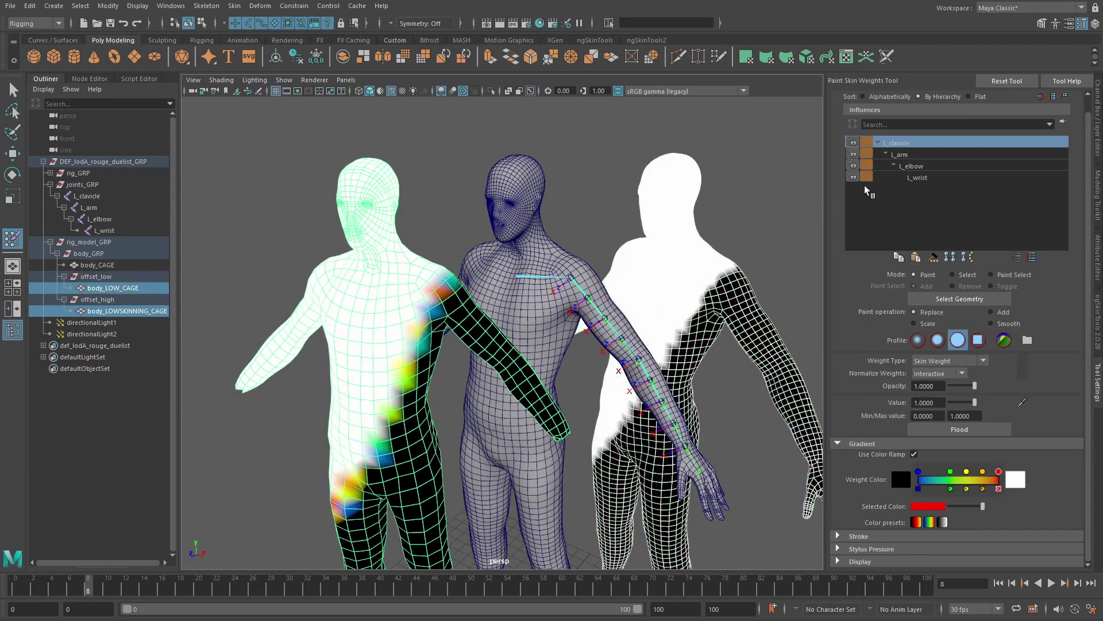
left_click(908, 154)
left_click(920, 167)
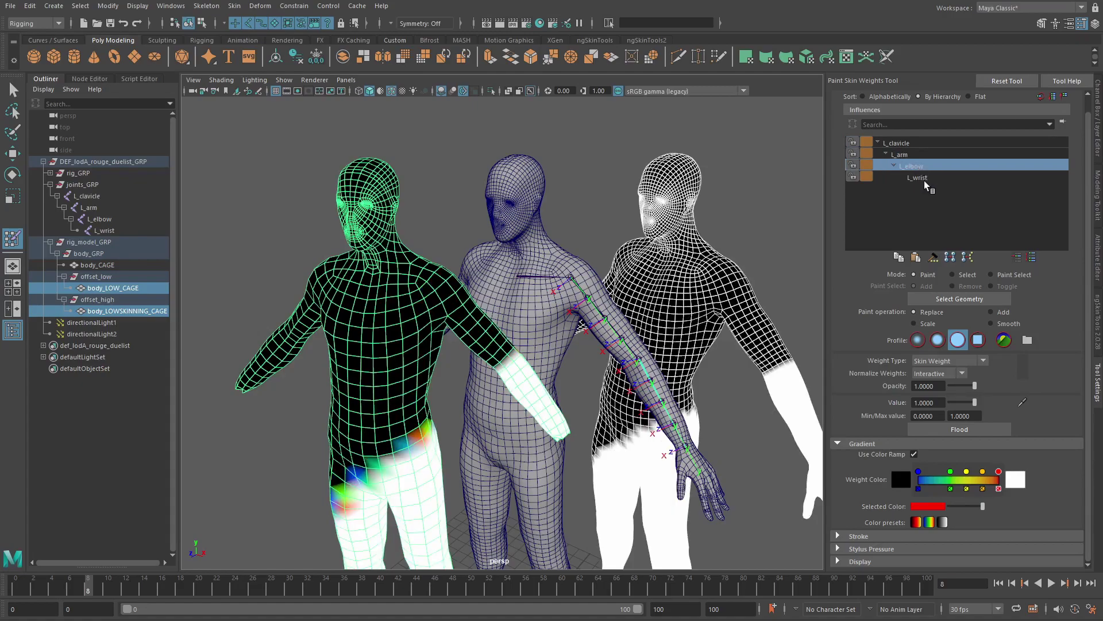
left_click(924, 181)
left_click(920, 166)
left_click(919, 155)
left_click(912, 144)
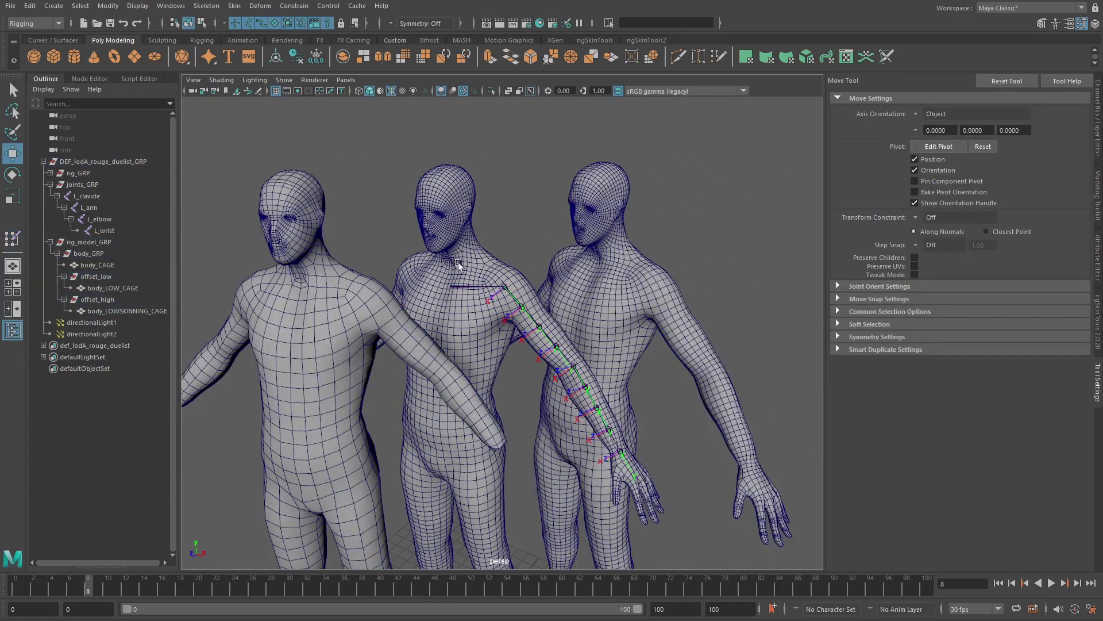
left_click(446, 219)
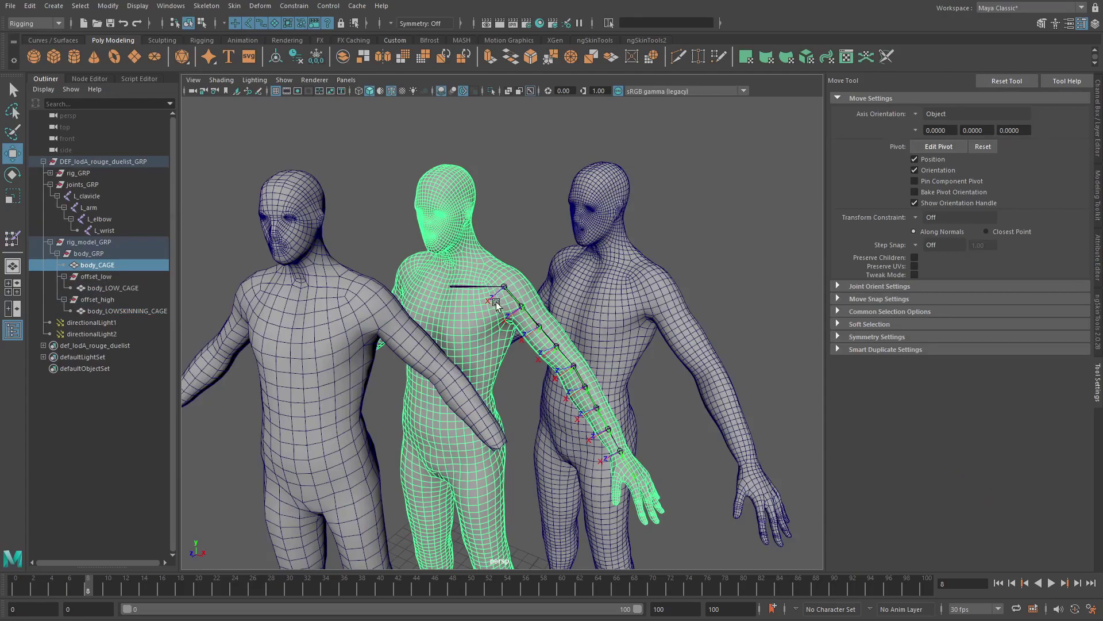
left_click(600, 270)
left_click(310, 297)
left_click(536, 230)
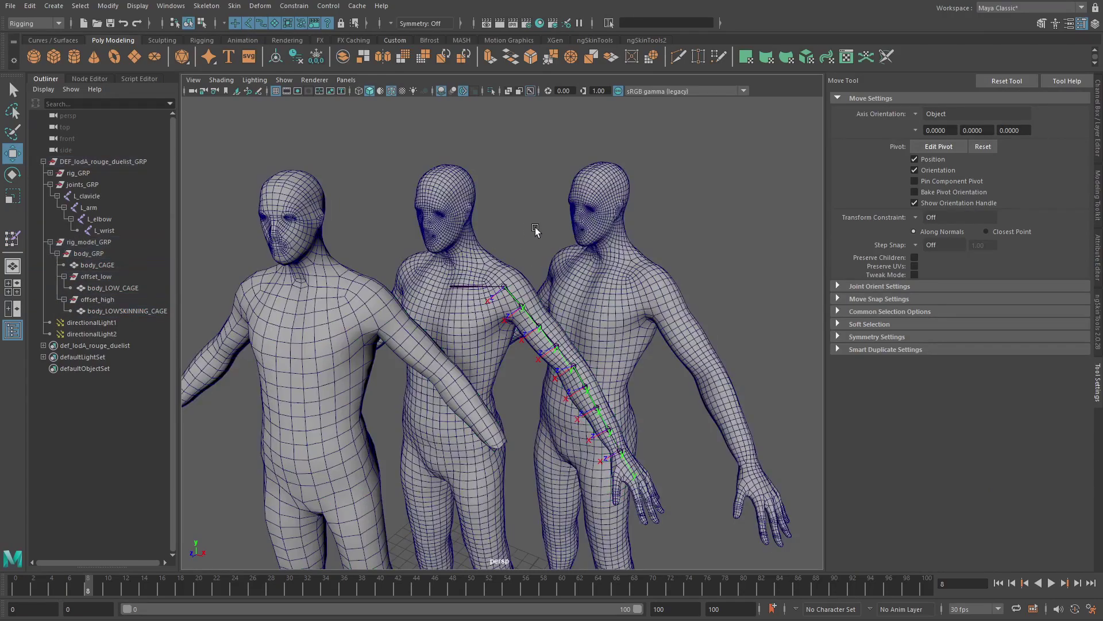
scroll(435, 275, "up", 5)
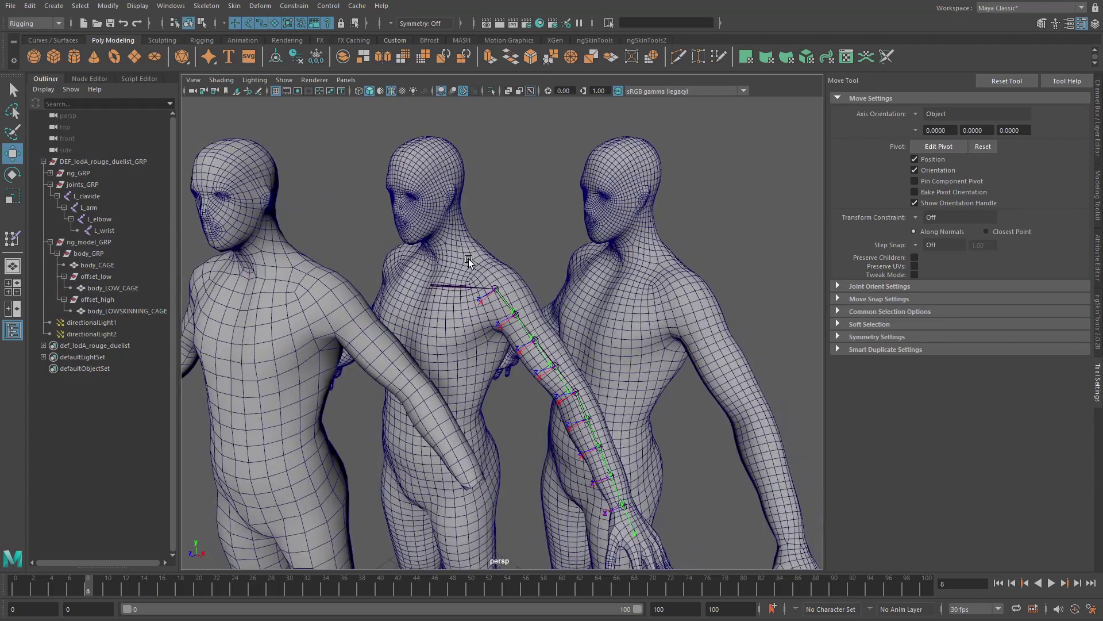
left_click(469, 261)
left_click_drag(446, 259, 623, 249, "alt")
left_click_drag(446, 264, 483, 249, "alt")
scroll(597, 251, "up", 3)
left_click(480, 261)
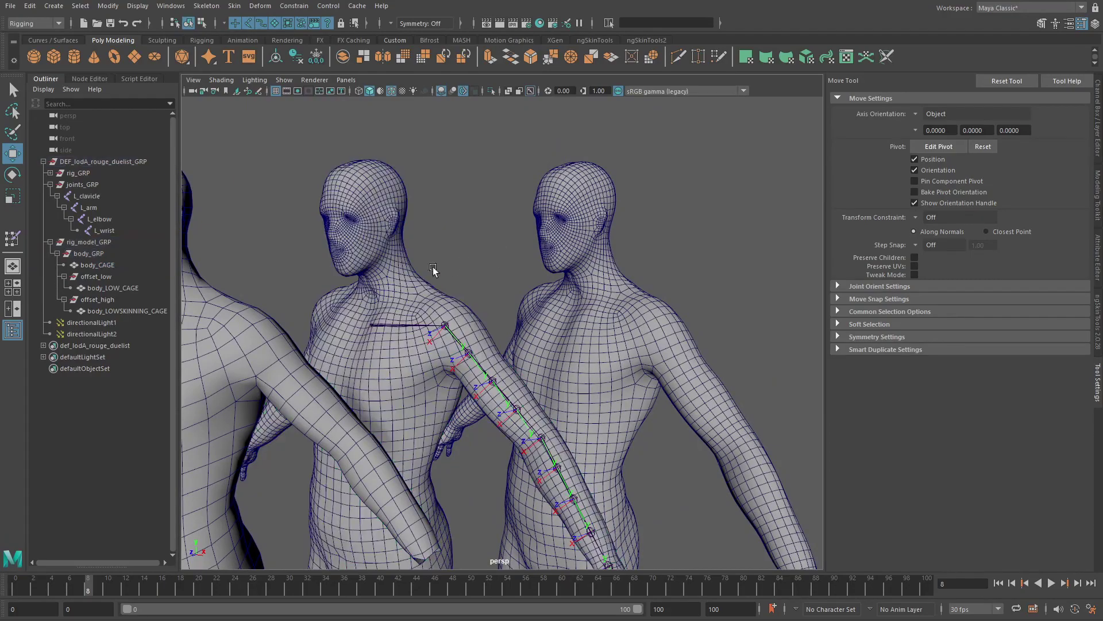
Bring up the channel box and look at the skin cluster inputs of body_CAGE and body_LOWSKINNING_CAGE.
left_click(387, 283)
key("ctrl+a")
key("ctrl+a")
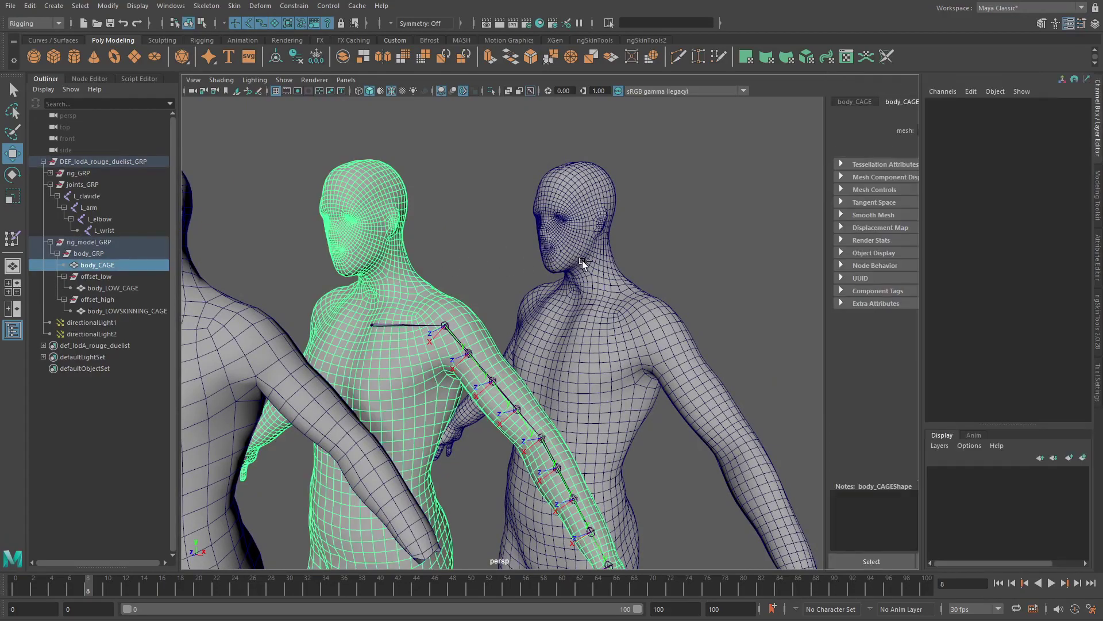
left_click(740, 289, "shift")
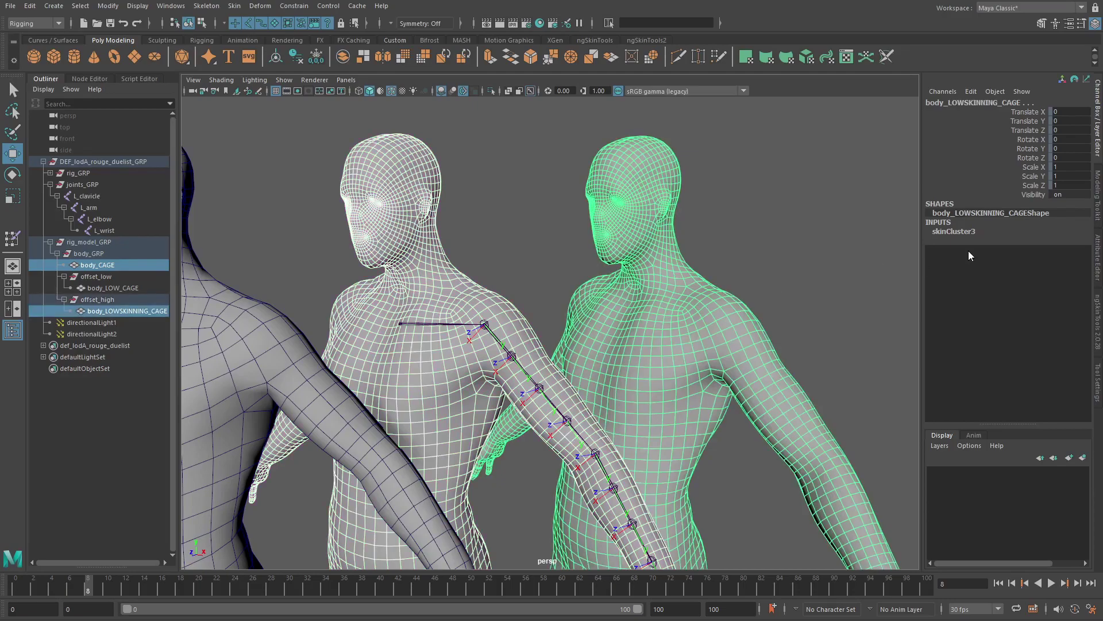
left_click(970, 232)
left_click(772, 259)
Rename the skin cluster of body_LOWSKINNING_CAGE to skinCluster_REMAPPED.
left_click(683, 302)
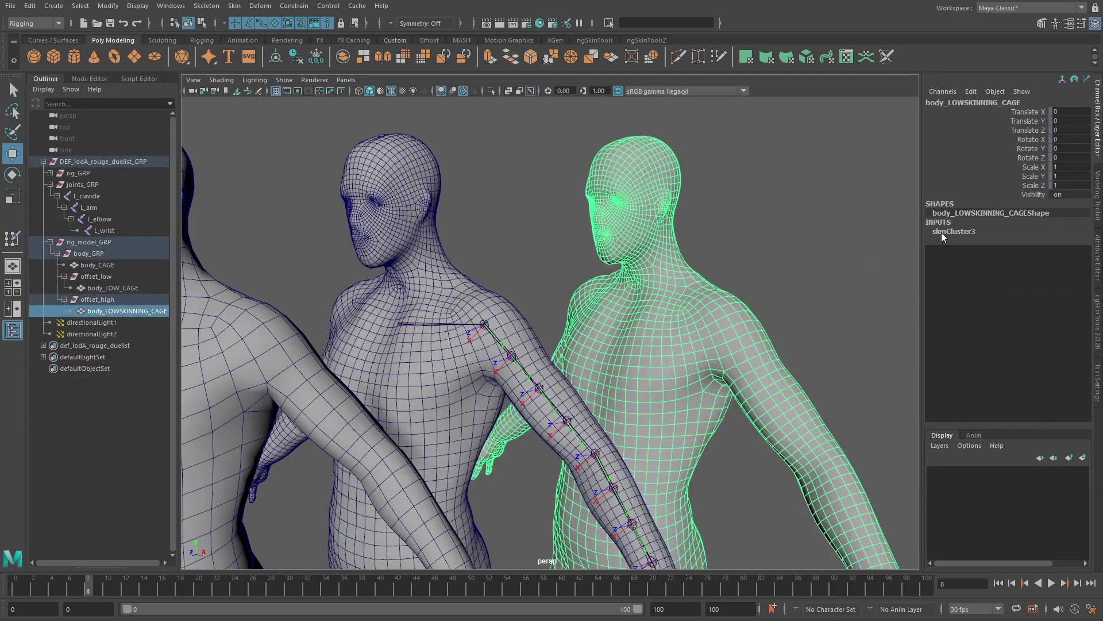
double_click(942, 233)
key("End")
key("BackSpace")
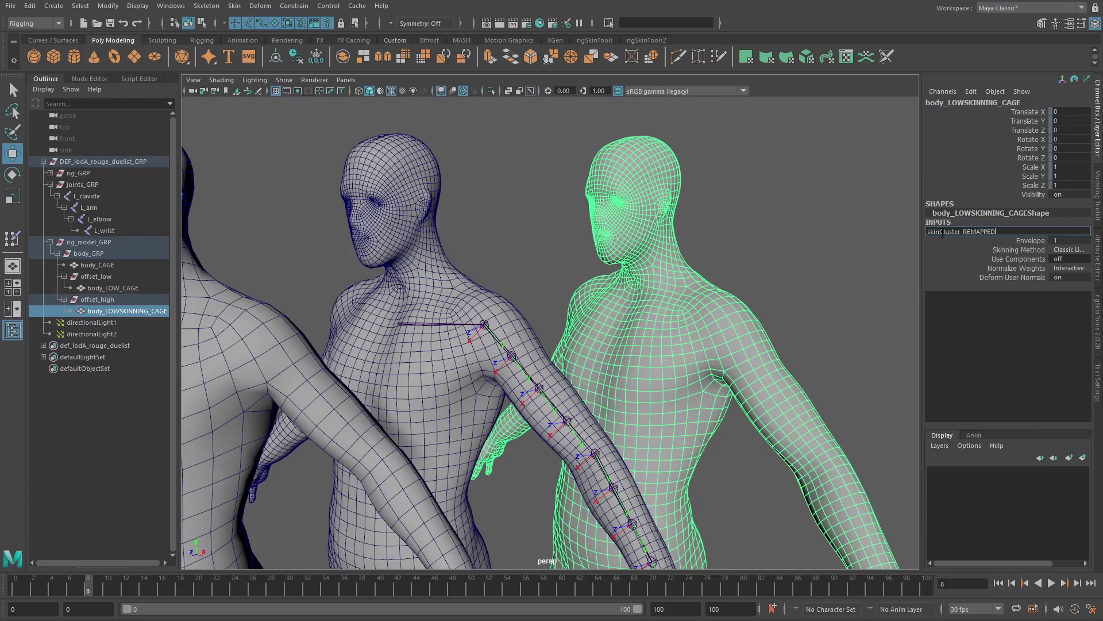
key("Return")
Graph body_CAGE and body_LOWSKINNING_CAGE with their skin clusters in a new Node Editor tab.
left_click(470, 278)
left_click(698, 288, "shift")
left_click(965, 231)
left_click(974, 240)
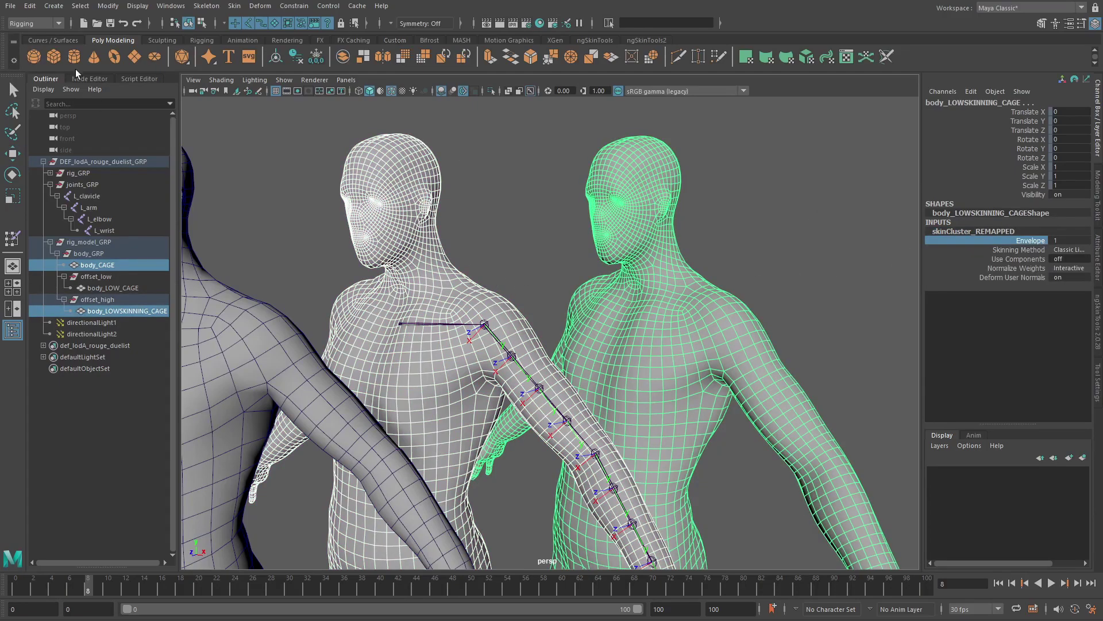
left_click(104, 78)
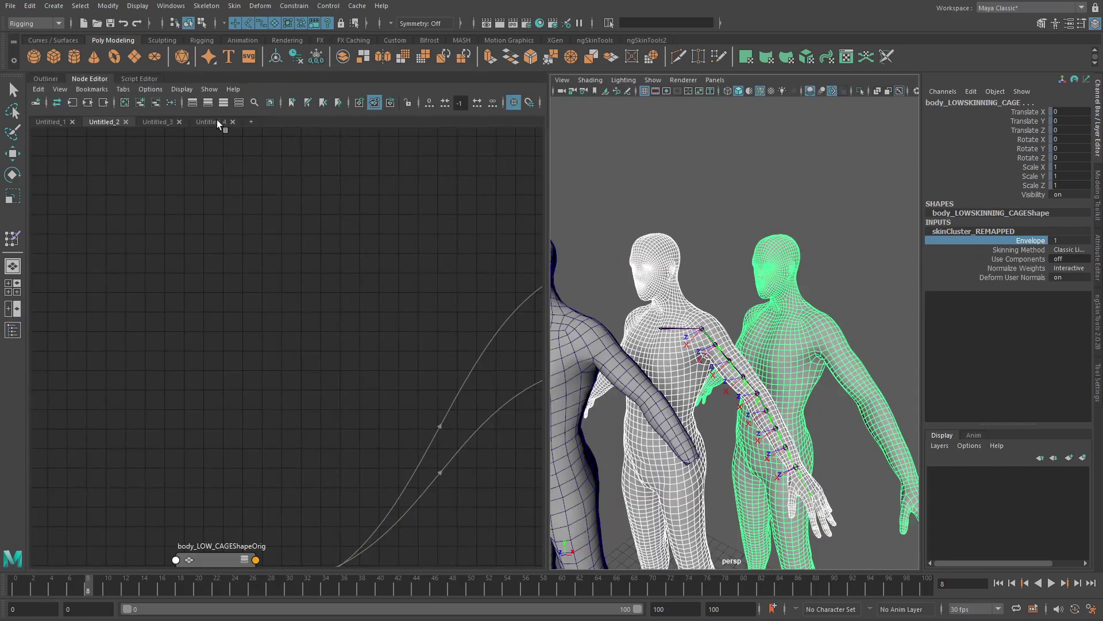
left_click(251, 121)
left_click(127, 102)
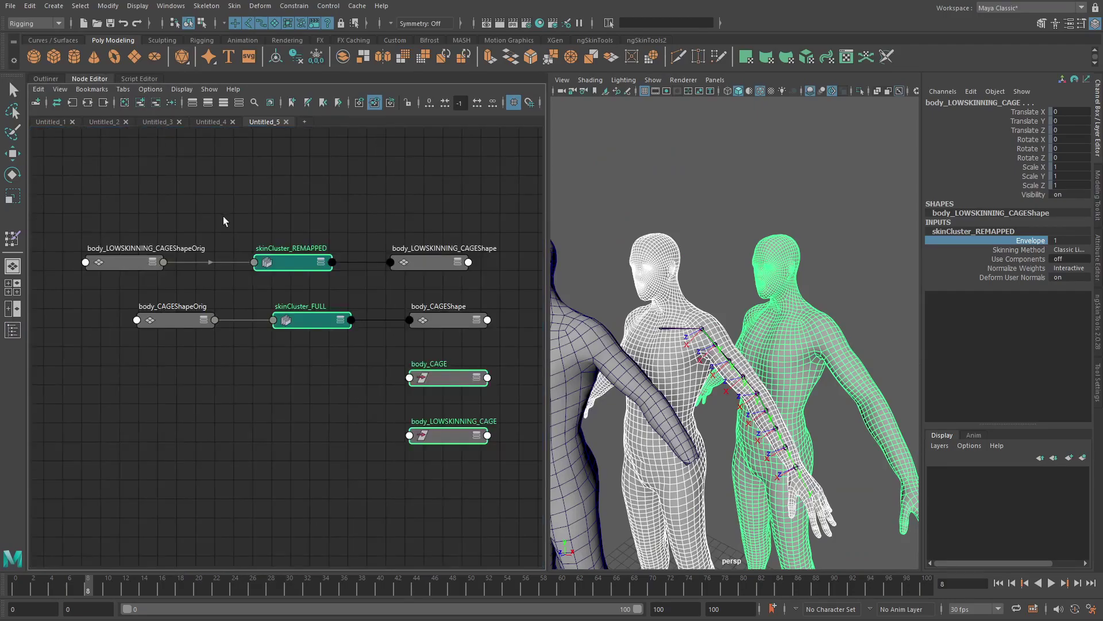
Remove the two output shape nodes and the two mesh transform nodes from the graph.
left_click(339, 222)
left_click_drag(474, 196, 490, 450)
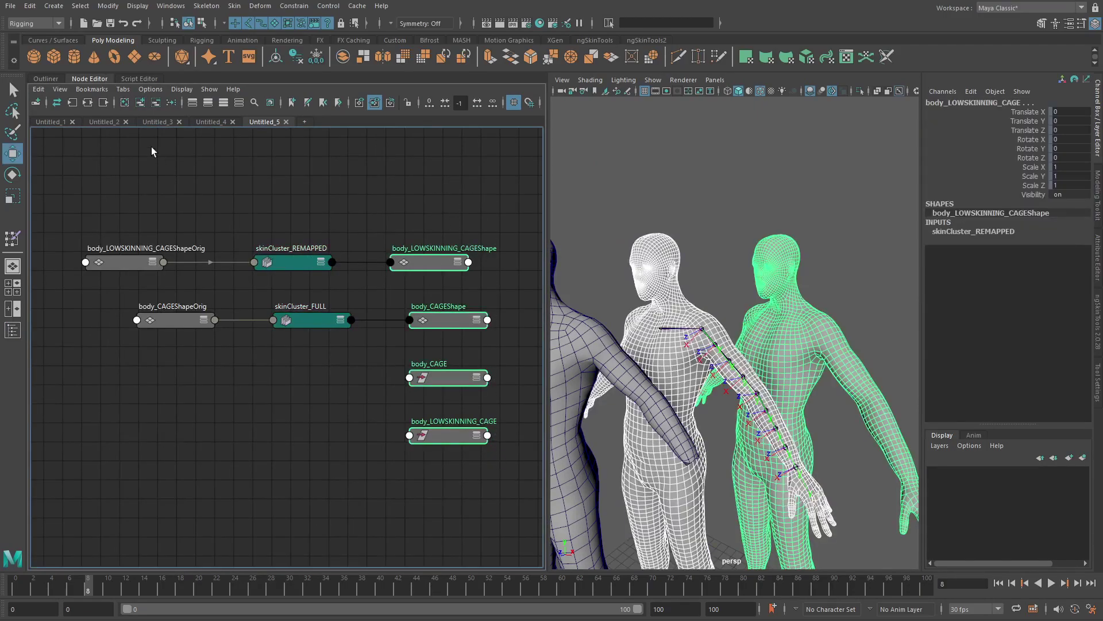
left_click(156, 103)
Arrange the graph with skinCluster_REMAPPED and its original shape well to the right of skinCluster_FULL and its original shape.
left_click(274, 208)
scroll(273, 209, "up", 1)
middle_click_drag(278, 221, 290, 247, "alt")
left_click_drag(131, 291, 174, 294)
left_click(356, 230)
middle_click_drag(335, 339, 265, 326, "alt")
left_click_drag(131, 235, 693, 275)
left_click_drag(268, 348, 250, 319)
middle_click_drag(374, 313, 203, 335, "alt")
left_click_drag(515, 295, 413, 365)
middle_click_drag(382, 385, 431, 369, "alt")
scroll(330, 368, "down", 1)
middle_click_drag(300, 346, 329, 325, "alt")
left_click(276, 328)
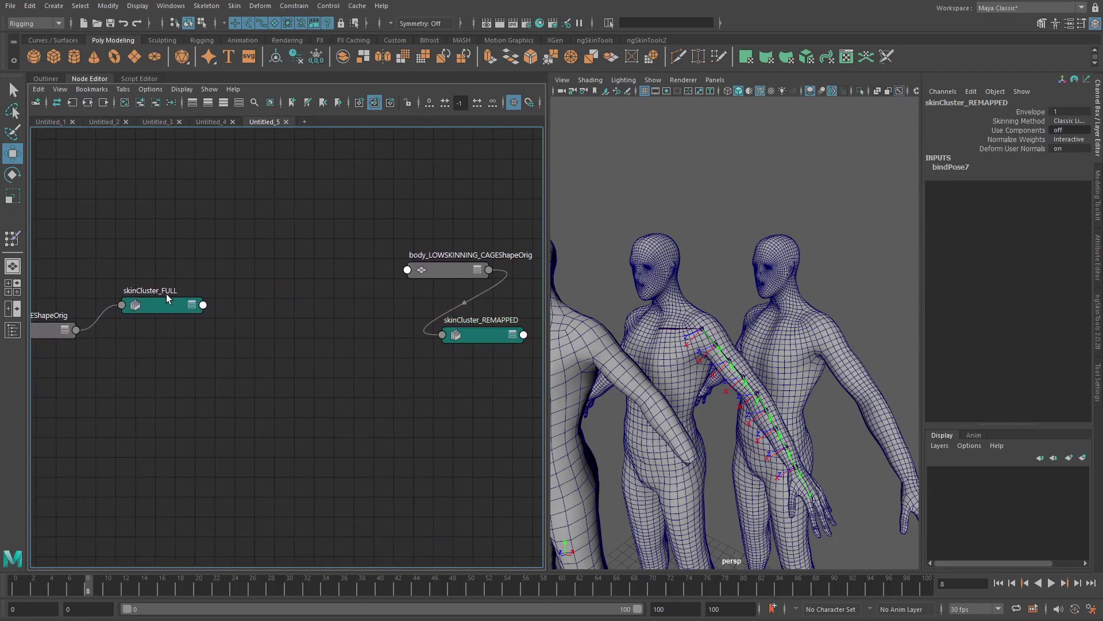
Expand skinCluster_FULL and skinCluster_REMAPPED to show their connected attributes.
left_click(167, 304)
key("2")
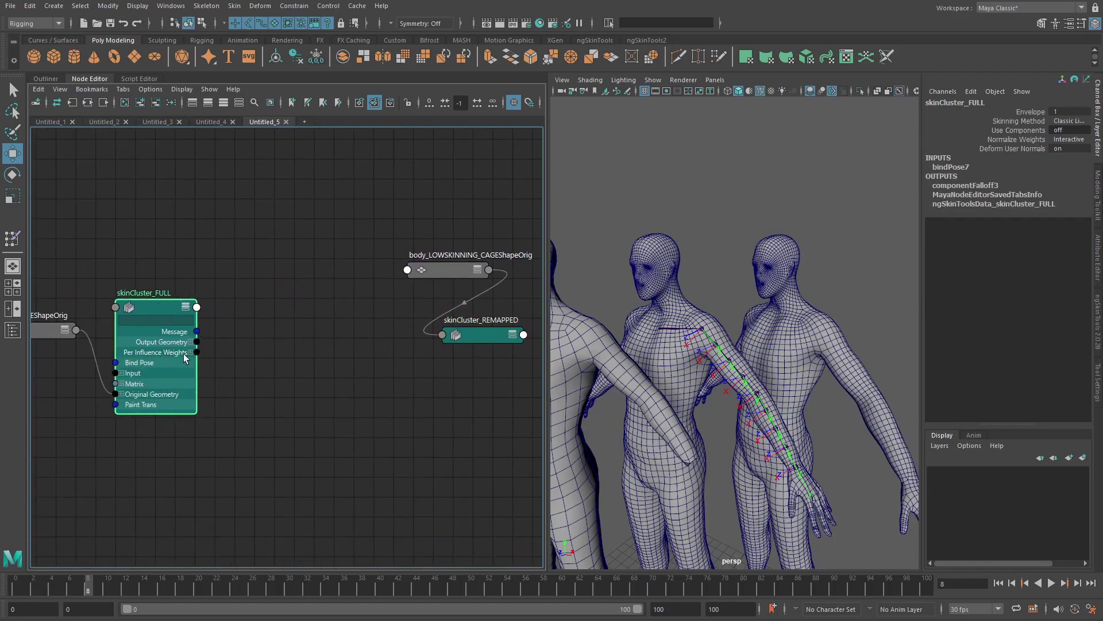
left_click(468, 333)
key("2")
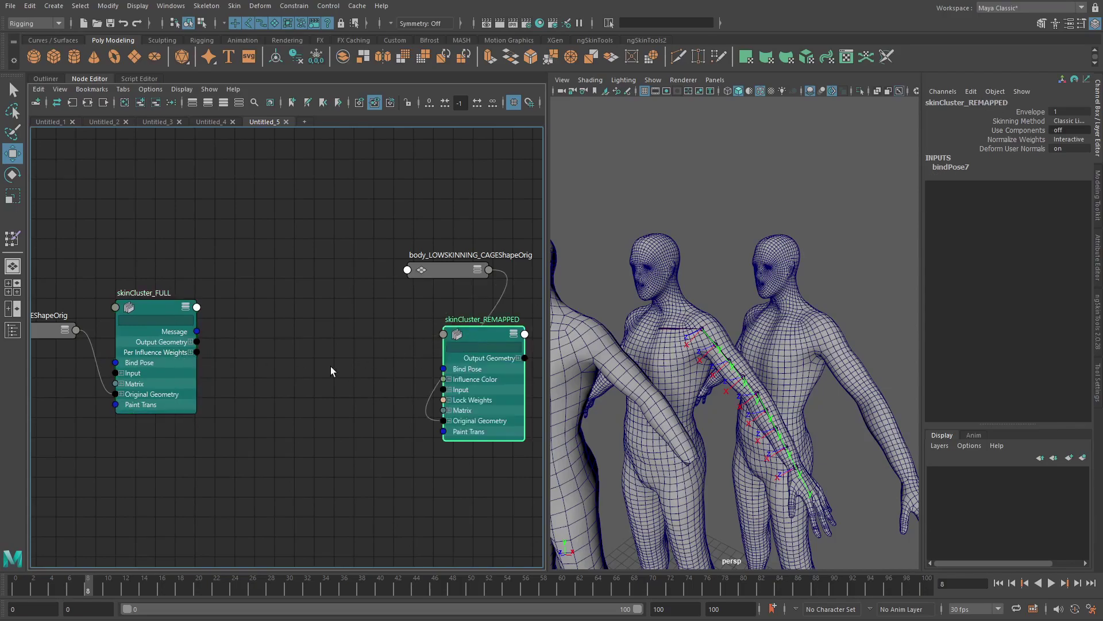
Create a componentFalloff node between the two skin clusters and expand its attributes.
left_click(314, 352)
key("Tab")
type("componentFalloff")
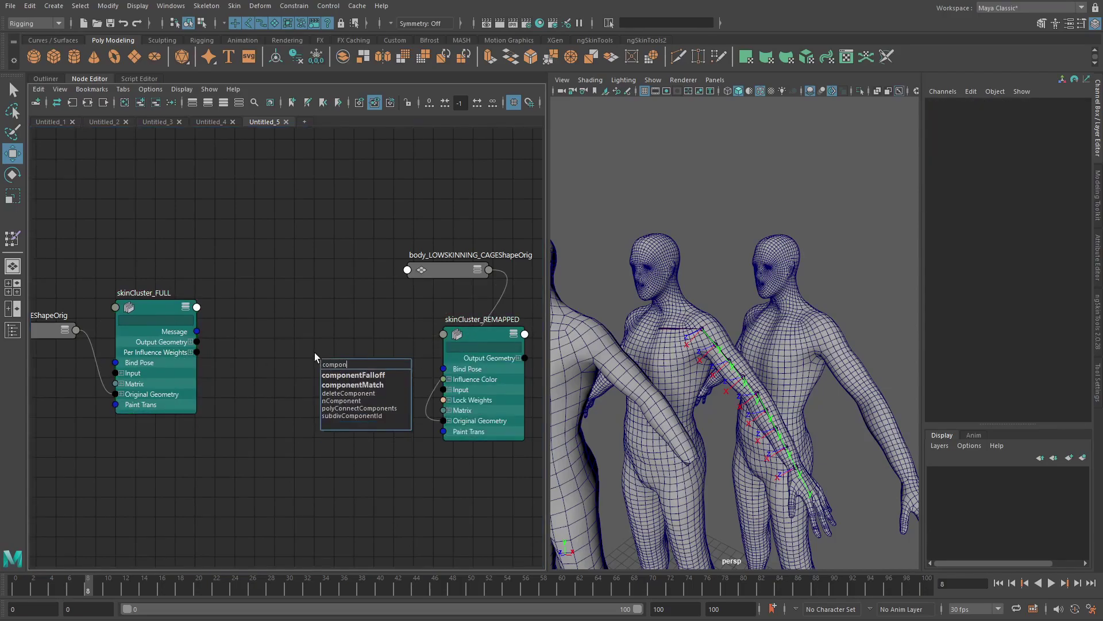
key("Return")
scroll(342, 327, "up", 3)
left_click_drag(373, 392, 273, 319)
key("3")
Connect skinCluster_FULL's Per Influence Weights to the componentFalloff node's weightLayers input.
middle_click_drag(253, 350, 362, 340, "alt")
left_click_drag(231, 356, 324, 312)
left_click(357, 322)
left_click(432, 322)
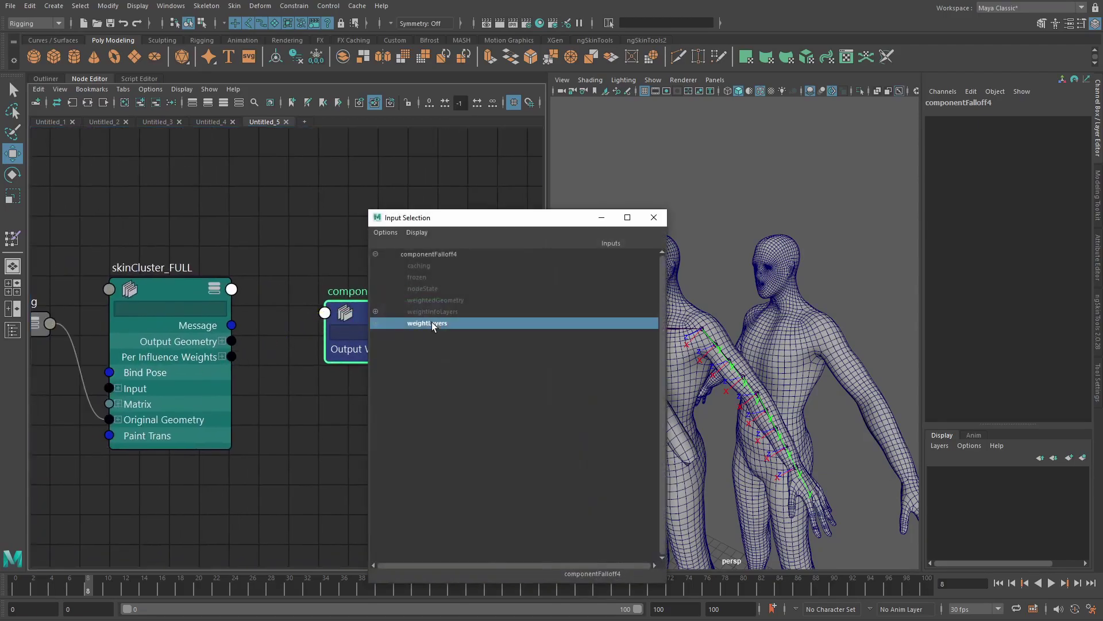
Reposition skinCluster_REMAPPED and move body_LOWSKINNING_CAGEShapeOrig below it to make room beside the componentFalloff node.
right_click_drag(376, 383, 312, 370, "alt")
middle_click_drag(446, 380, 275, 347, "alt")
left_click_drag(428, 353, 467, 337)
left_click_drag(389, 237, 317, 521)
Create a falloffEval node between the componentFalloff node and skinCluster_REMAPPED, and space the nodes apart.
key("Tab")
type("falloffEval")
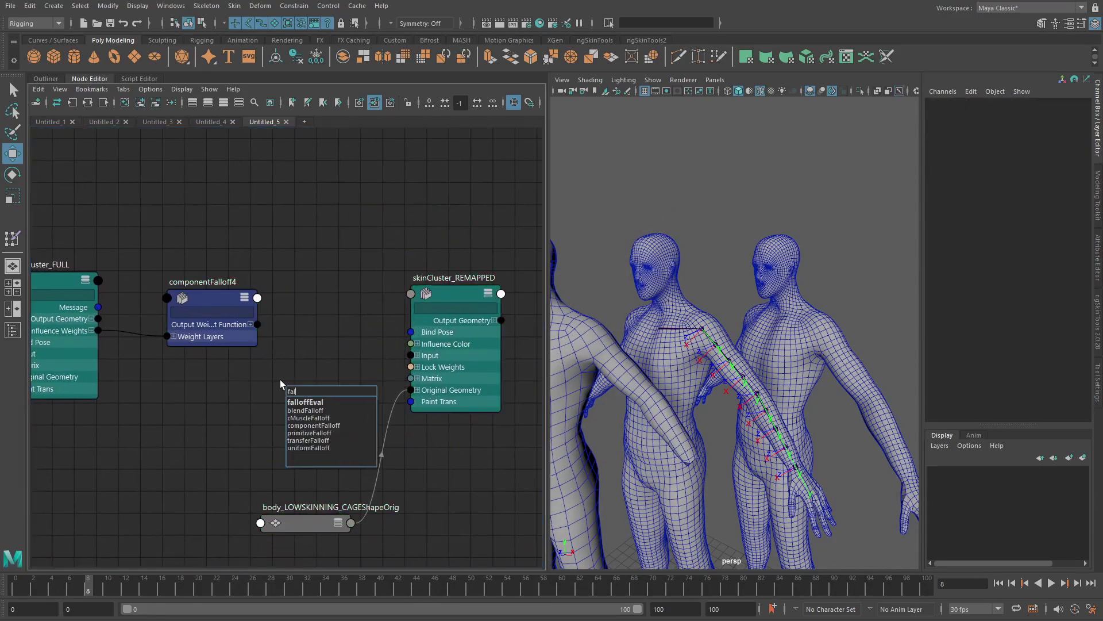
key("Return")
left_click_drag(338, 393, 329, 340)
key("3")
left_click_drag(452, 289, 516, 278)
middle_click_drag(328, 330, 295, 305, "alt")
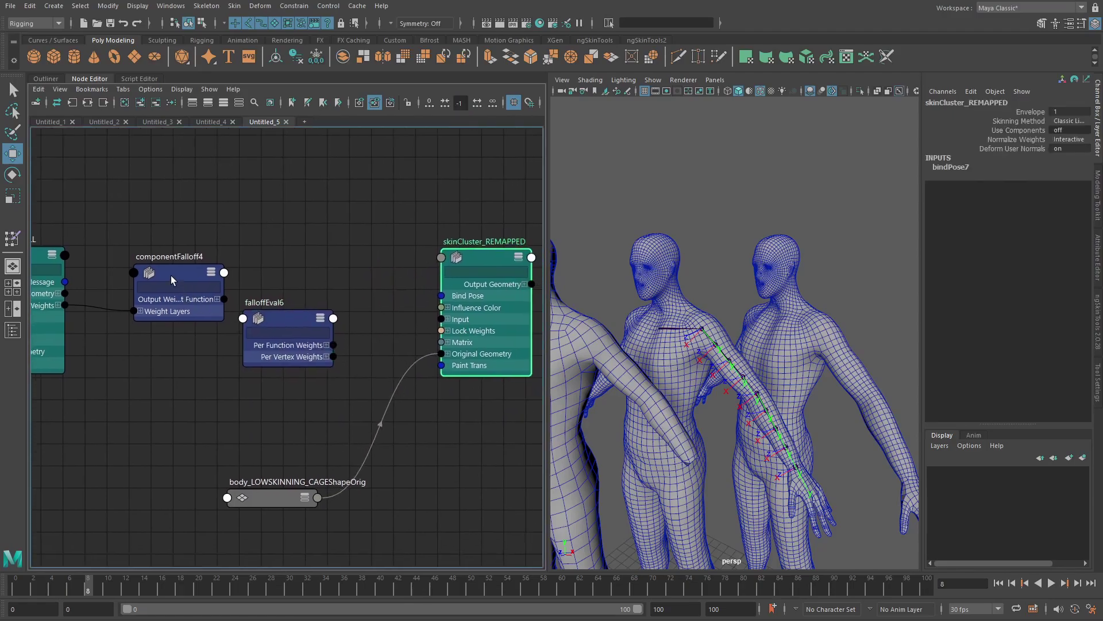
left_click_drag(171, 274, 172, 286)
left_click_drag(277, 314, 293, 302)
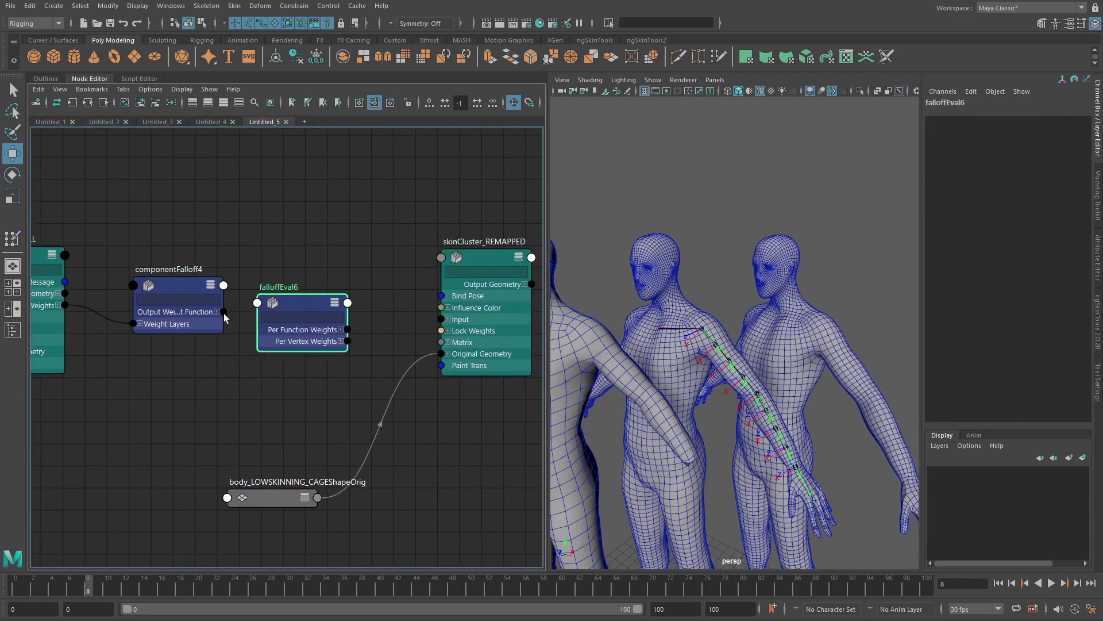
Connect the componentFalloff node's Output Weight Function to the falloffEval node's weightFunction input.
left_click(298, 317)
left_click_drag(222, 313, 339, 284)
left_click(430, 334)
Show all falloffEval attributes and connect body_LOWSKINNING_CAGEShapeOrig's Out Mesh to its Original Geometry.
right_click_drag(343, 283, 339, 429)
left_click_drag(348, 404, 345, 381)
left_click_drag(285, 494, 260, 493)
key("3")
left_click_drag(315, 518, 300, 389)
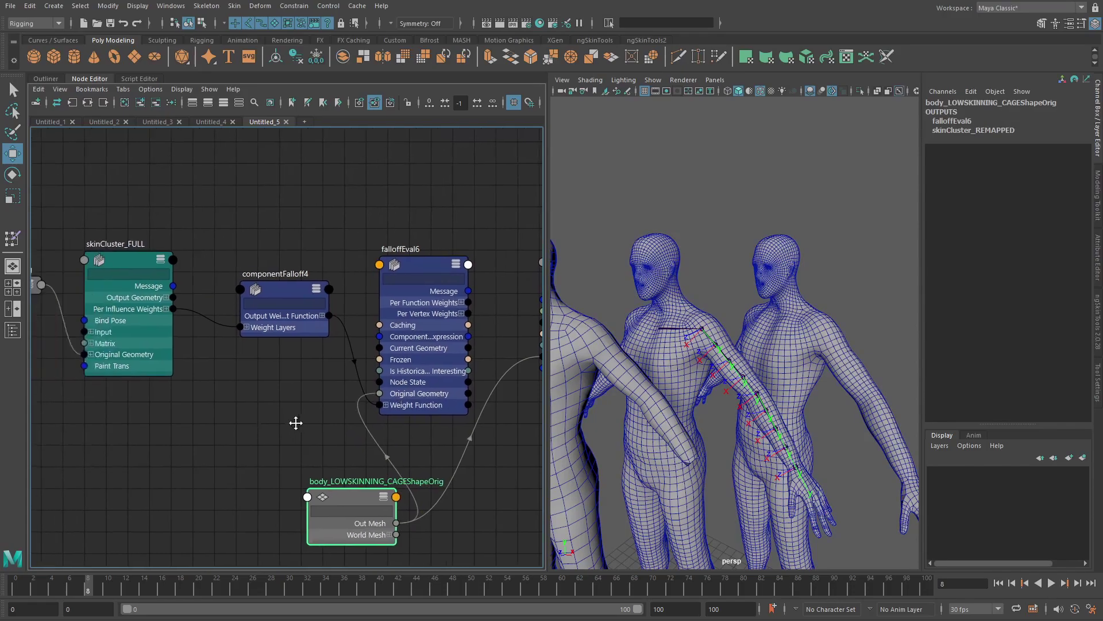
Show all componentFalloff attributes and connect body_CAGEShapeOrig's outMesh to its Weighted Geometry.
left_click(341, 296)
right_click_drag(343, 292, 344, 435)
scroll(323, 431, "down", 1)
left_click_drag(98, 305, 309, 410)
key("3")
middle_click_drag(357, 406, 185, 391, "alt")
left_click_drag(178, 358, 164, 339)
scroll(345, 322, "up", 3)
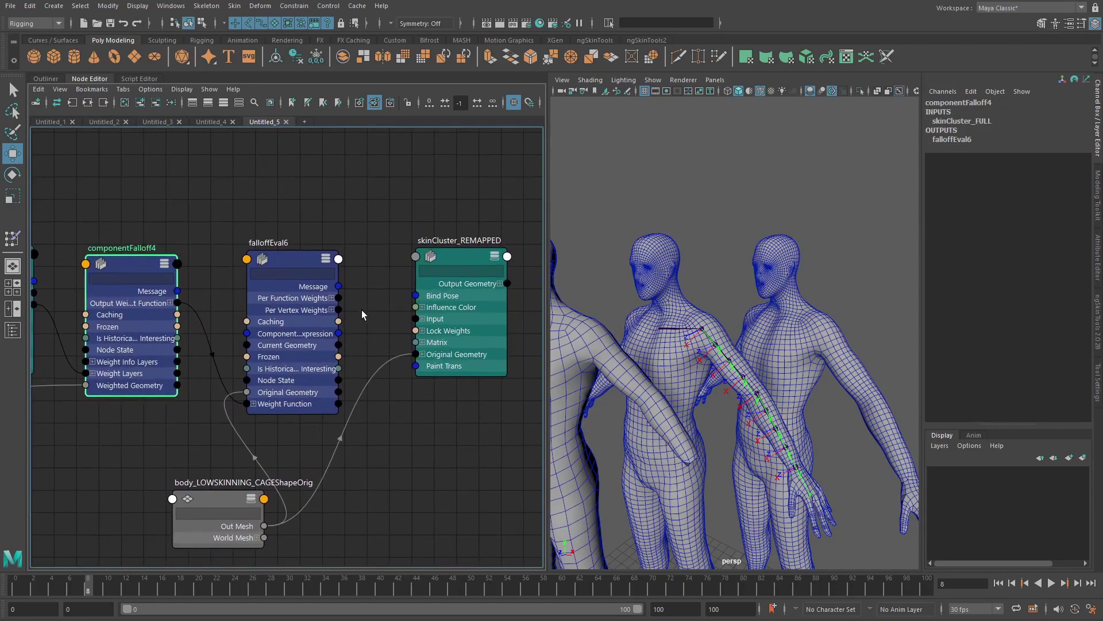
Expand all skinCluster_REMAPPED attributes, connect falloffEval's Per Vertex Weights to its Weight List, and reposition the node.
left_click_drag(339, 312, 451, 315)
left_click(451, 315)
key("3")
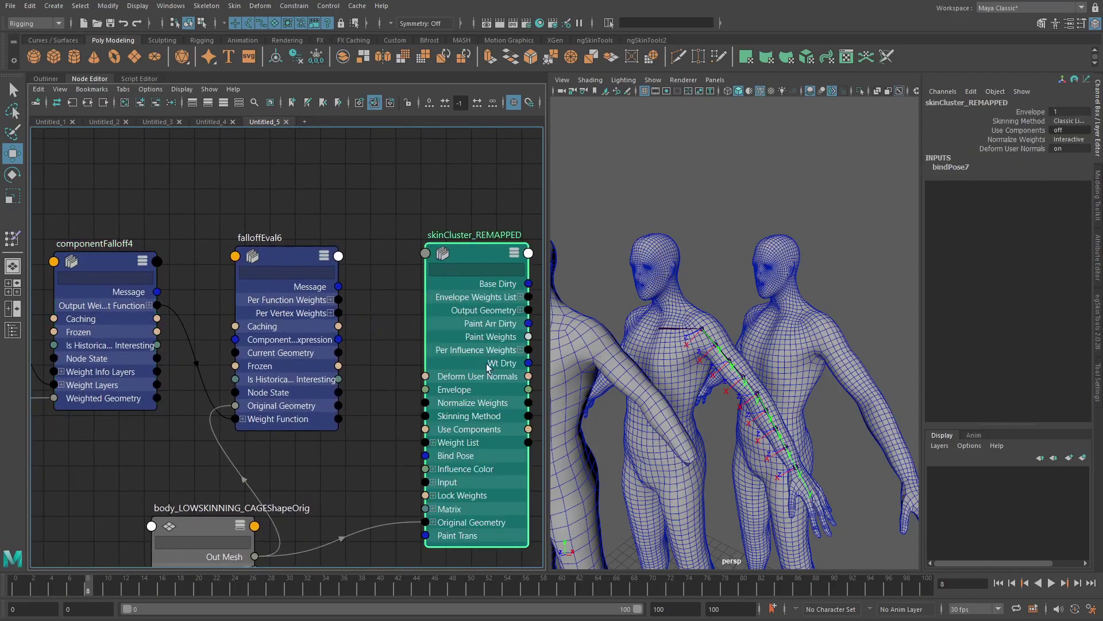
left_click_drag(339, 314, 436, 343)
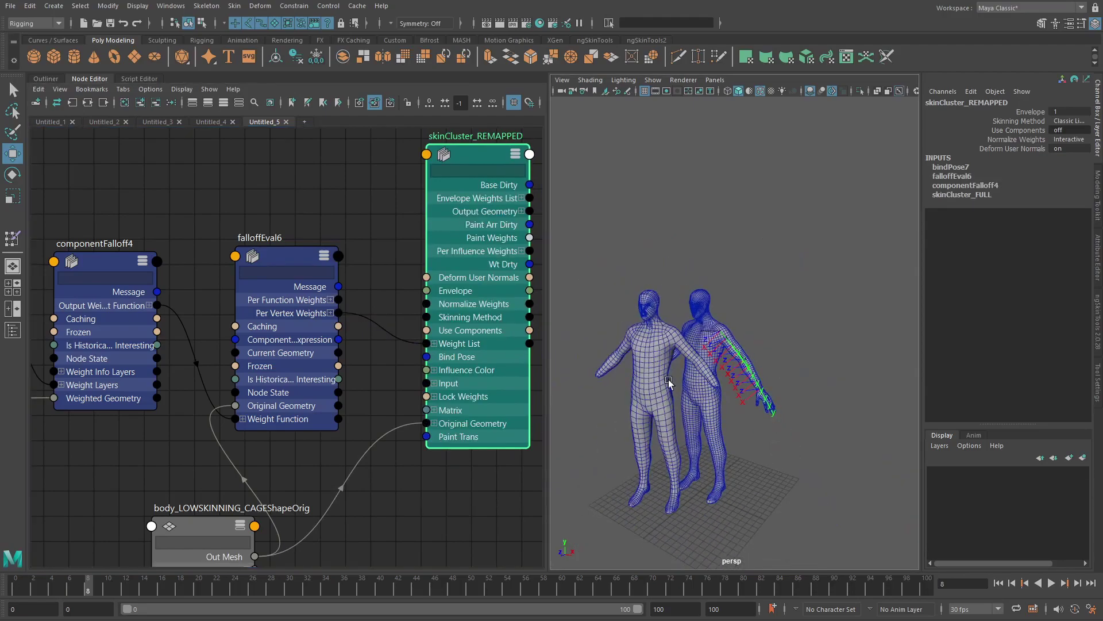
left_click_drag(494, 348, 472, 372)
Try lowering skinCluster_REMAPPED's Envelope to 0.38 to test its effect on the low cage.
left_click(1031, 112)
middle_click_drag(796, 263, 738, 255)
key("ctrl+z")
Set the Default Weight of all componentFalloff weight layers, indices 0 through 11, to 0 in the Attribute Editor.
left_click(131, 253)
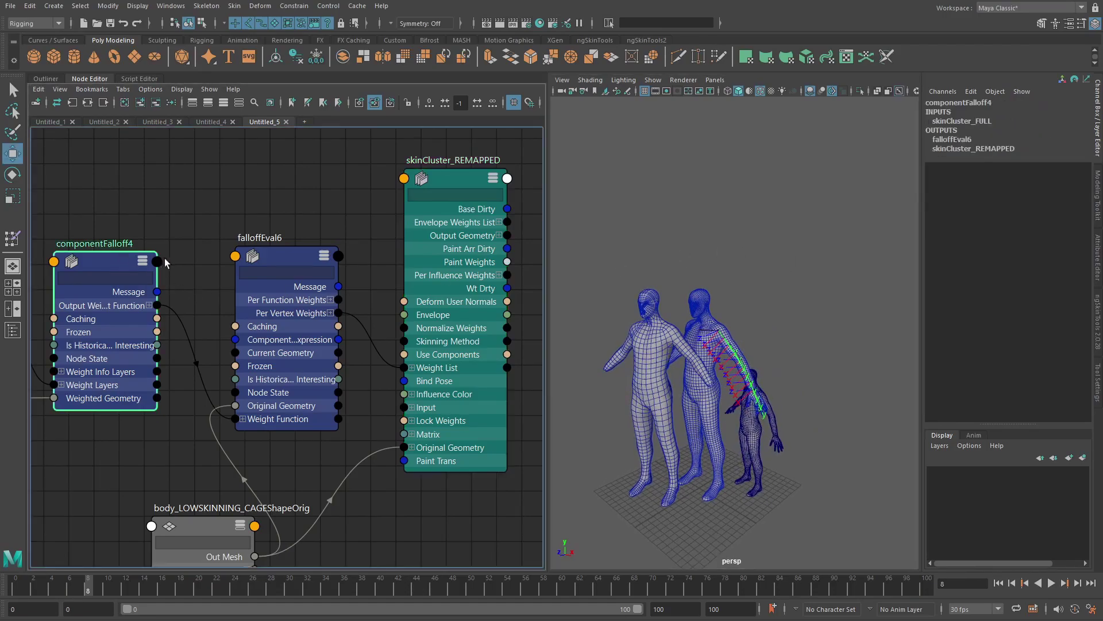
key("ctrl+a")
right_click_drag(681, 240, 707, 249, "alt")
double_click(1003, 177)
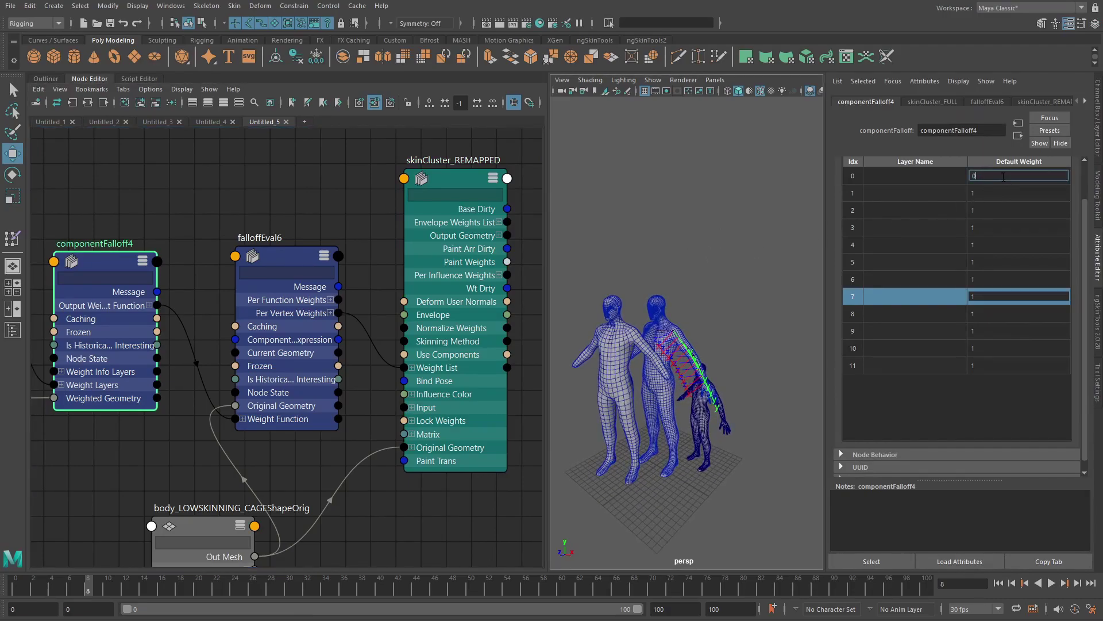
left_click(998, 194)
type("0")
left_click(995, 209)
type("0")
left_click(994, 227)
type("0")
left_click(993, 245)
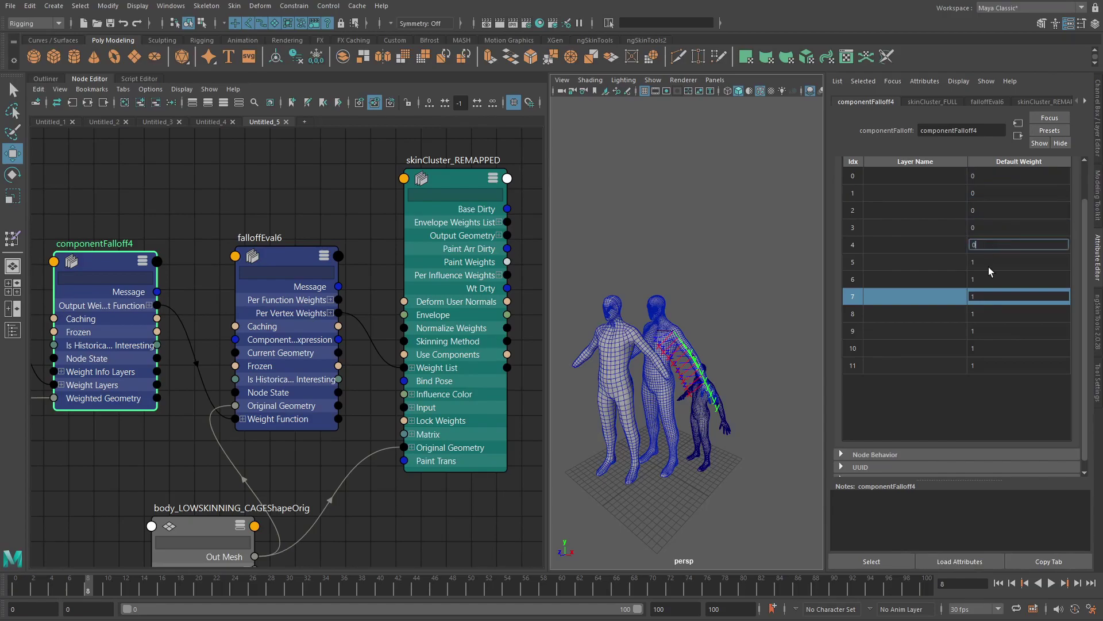
left_click(989, 262)
type("0")
left_click(989, 279)
type("0")
left_click(990, 297)
type("0")
left_click(987, 315)
type("0")
left_click(986, 332)
type("0")
left_click(987, 349)
type("0")
left_click(989, 366)
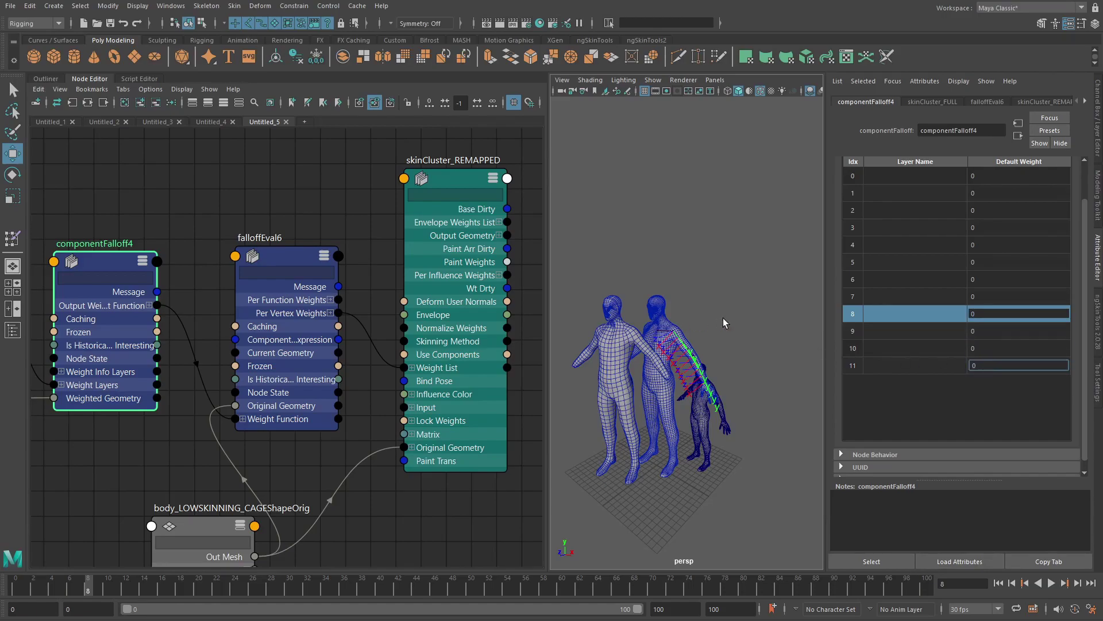
middle_click_drag(723, 318, 713, 323, "alt")
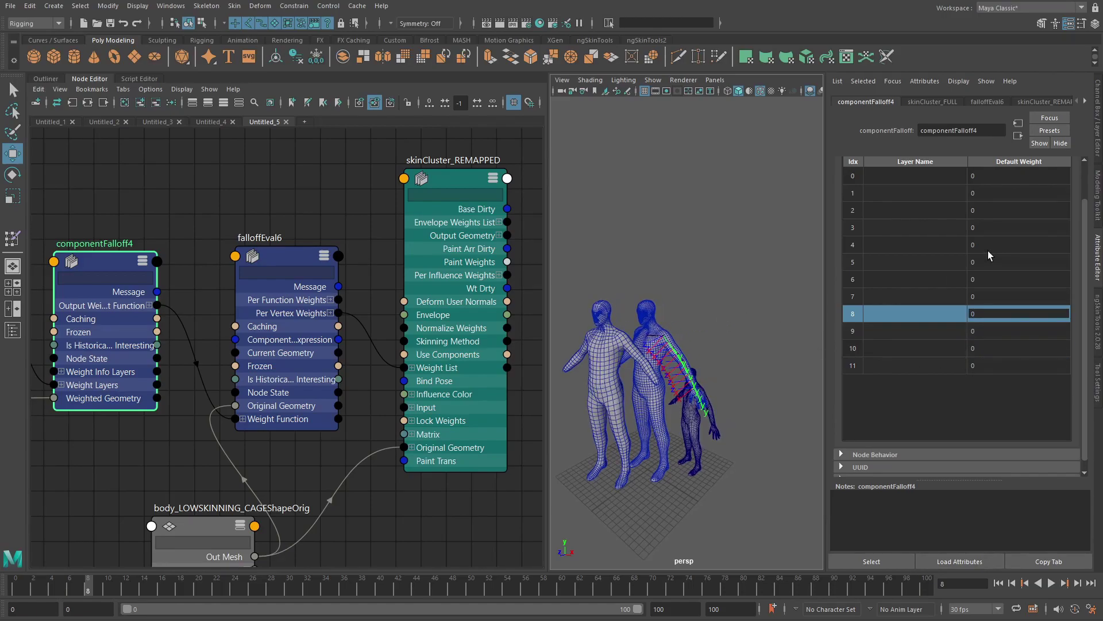
middle_click_drag(150, 347, 326, 345, "alt")
mouse_move(142, 338)
left_mouse_down()
mouse_move(139, 312)
mouse_move(161, 336)
left_mouse_up()
middle_click_drag(374, 352, 192, 346, "alt")
middle_click_drag(412, 330, 372, 323, "alt")
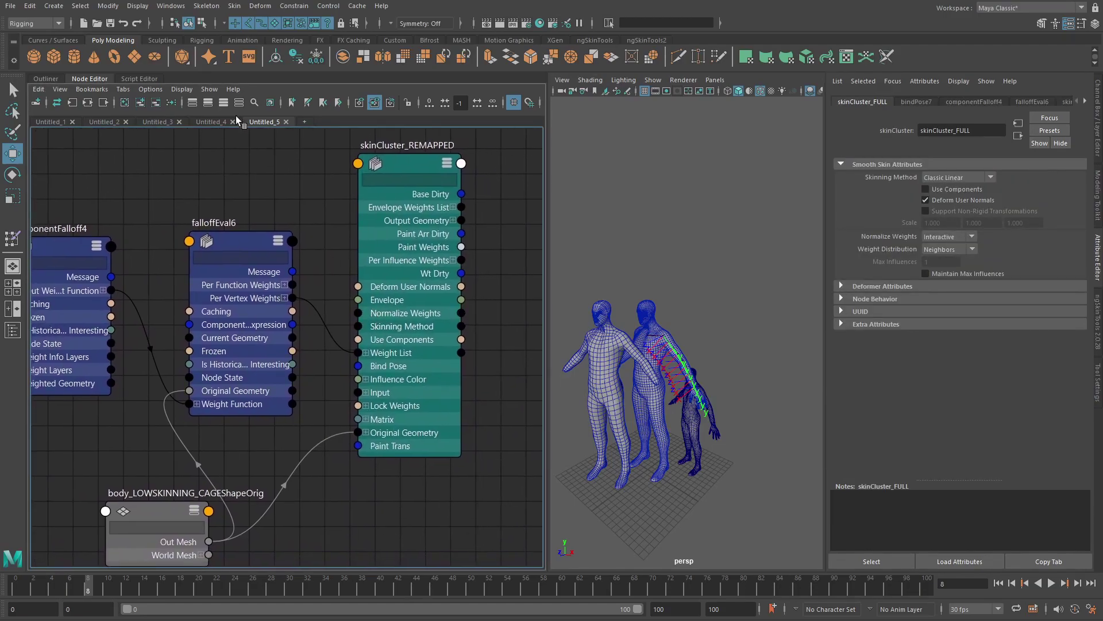
Select body_LOWSKINNING_CAGE and set skinCluster_REMAPPED's Envelope to 1 in the Channel Box.
left_click(699, 426)
key("ctrl+a")
left_click(967, 232)
left_click(975, 240)
middle_click_drag(709, 303, 817, 308)
Run the MEL command dgdirty -a from the Script Editor.
left_click(139, 78)
key("ctrl+Return")
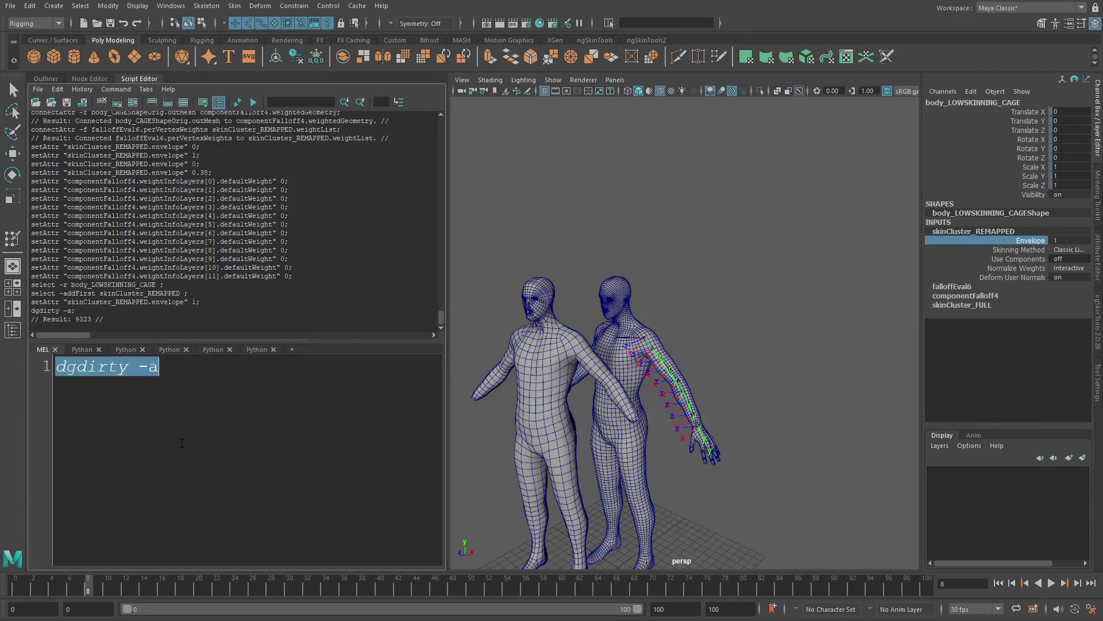
middle_click_drag(667, 378, 660, 308, "alt")
left_click_drag(660, 308, 650, 305, "alt")
Set skinCluster_REMAPPED's Normalize Weights to Post.
left_click(1071, 270)
left_click(1071, 271)
left_click(1069, 304)
left_click_drag(777, 330, 759, 329, "alt")
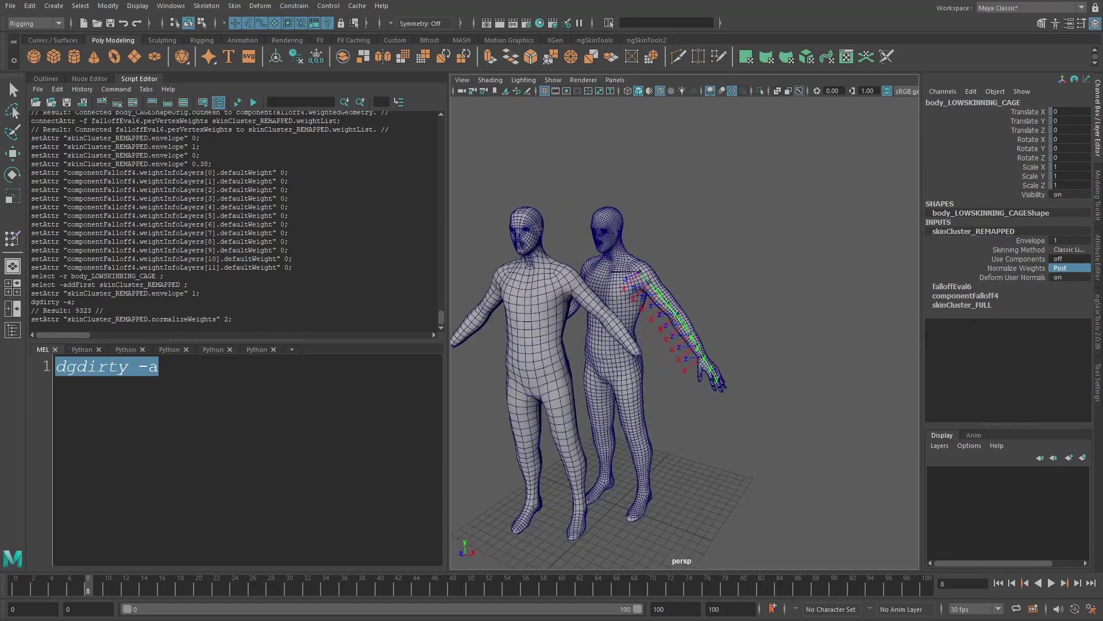
Move body_LOWSKINNING_CAGEShapeOrig closer to falloffEval and connect its Out Mesh to Current Geometry.
left_click(92, 79)
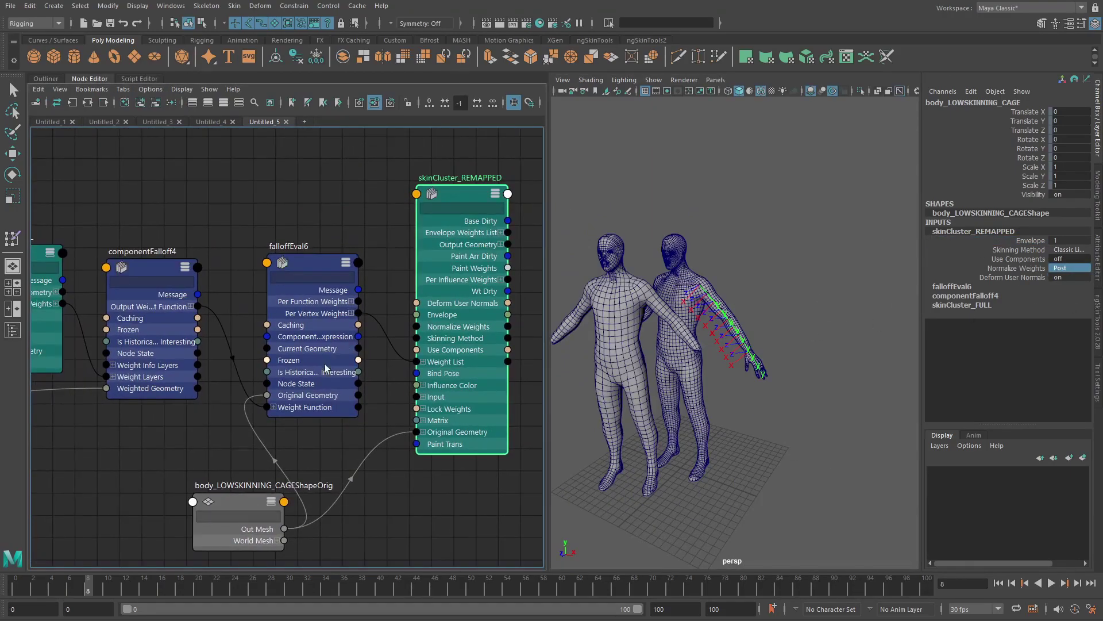
left_click_drag(256, 441, 214, 419)
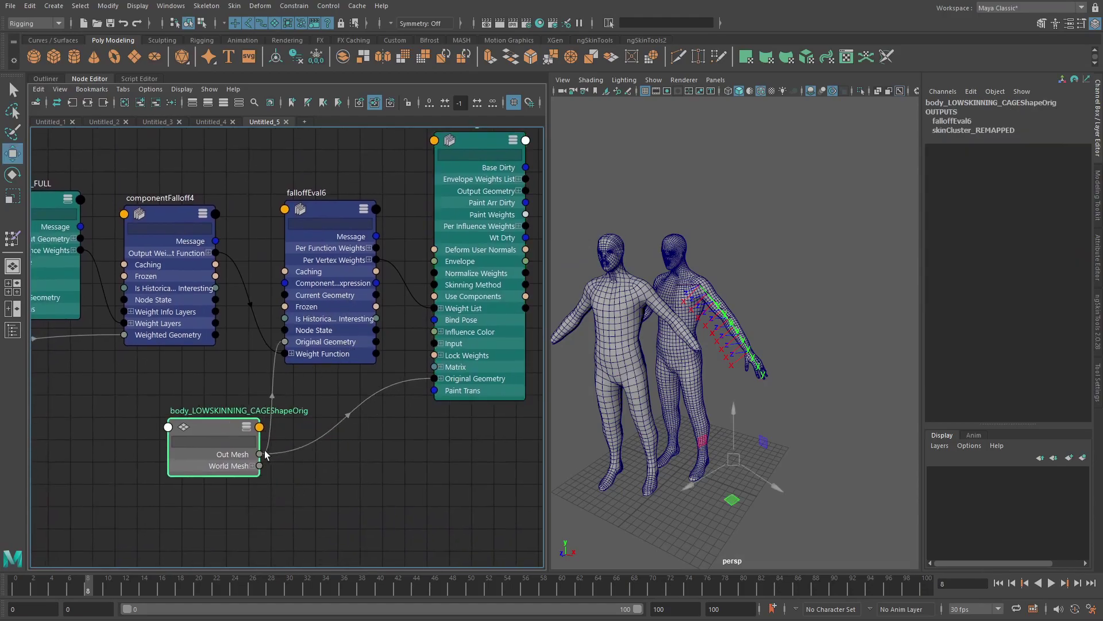
left_click_drag(276, 434, 284, 295)
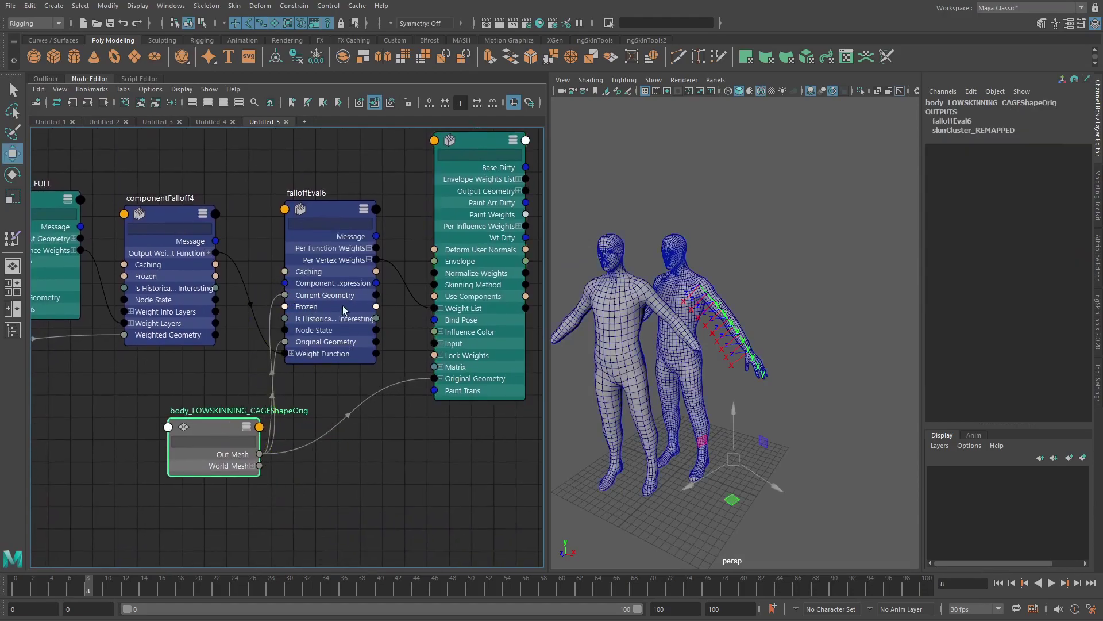
Run dgdirty -a again to force the dependency graph to re-evaluate.
left_click(140, 79)
key("ctrl+Return")
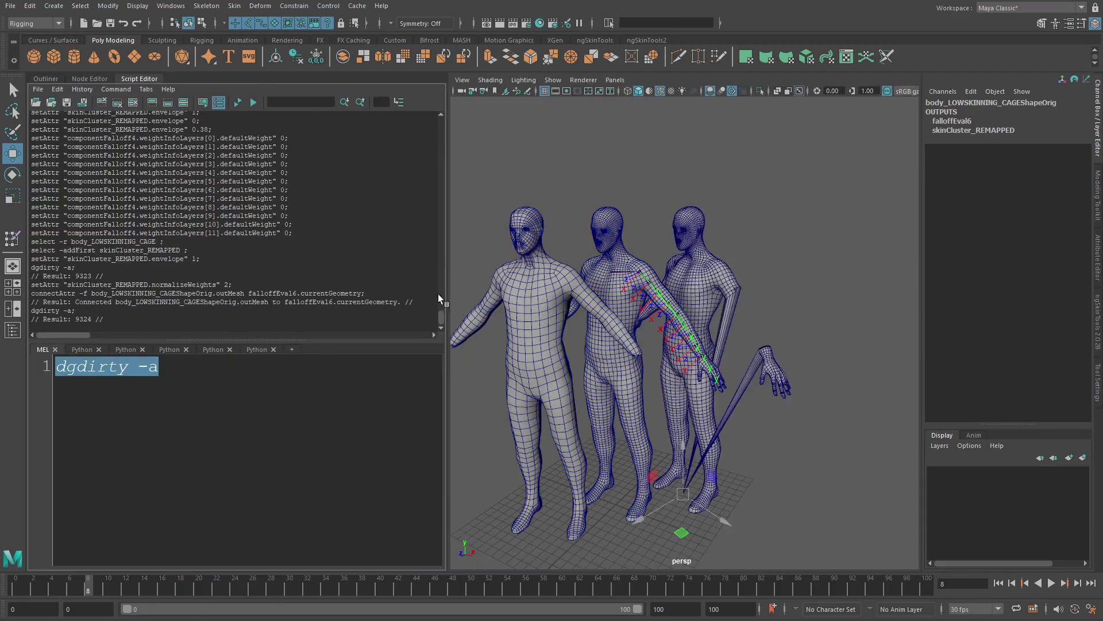
scroll(739, 282, "up", 4)
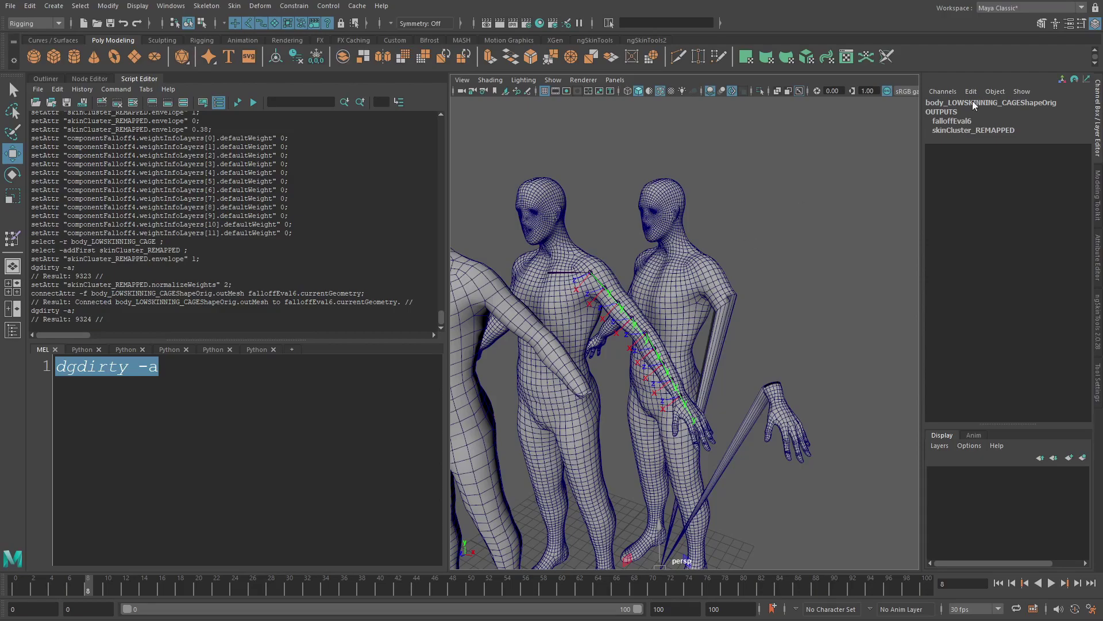
Test skinCluster_REMAPPED's Envelope at 0.77, and undo the change.
left_click(972, 130)
left_click(992, 149)
left_click(994, 139)
middle_click_drag(780, 202, 769, 204)
key("ctrl+z")
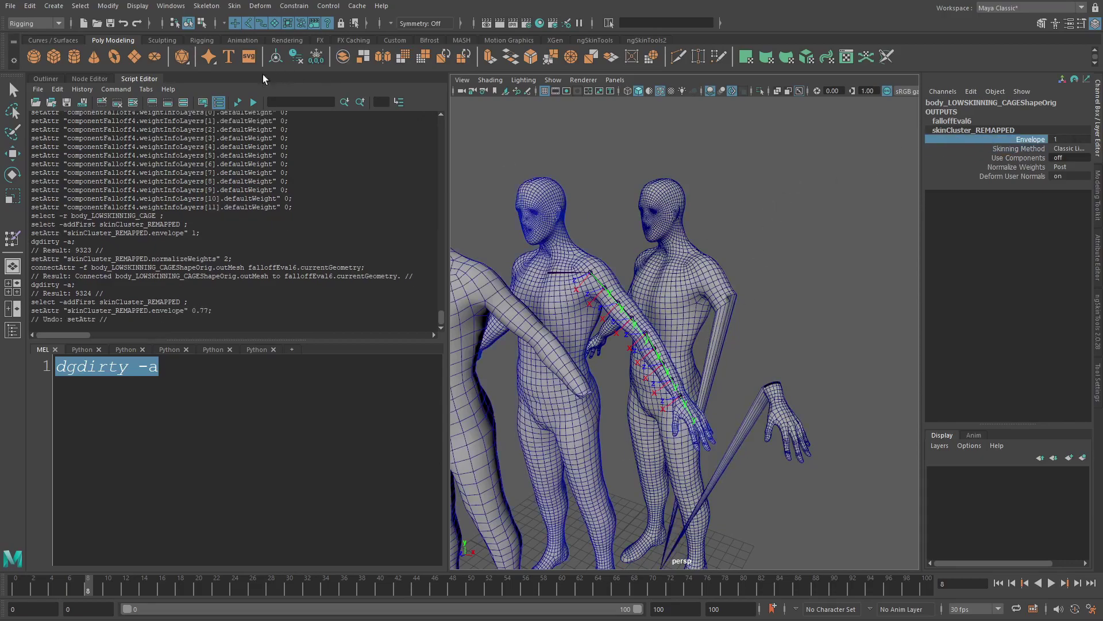
Clear the node selection, and open the body_LOWSKINNING_CAGE mesh in the Paint Skin Weights Tool.
left_click(88, 79)
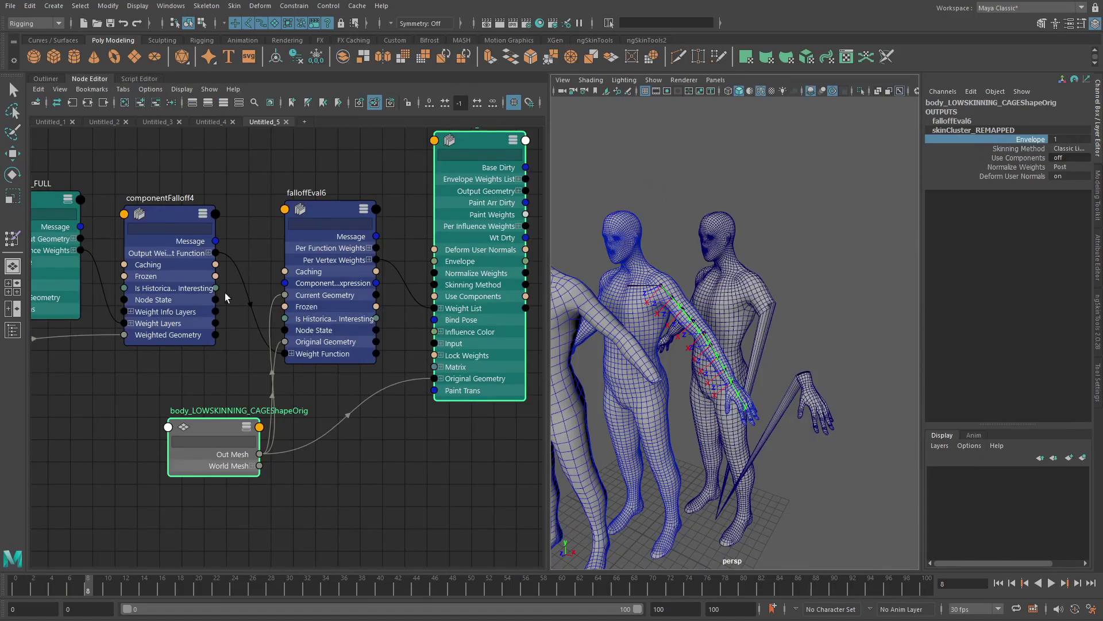
left_click(231, 386)
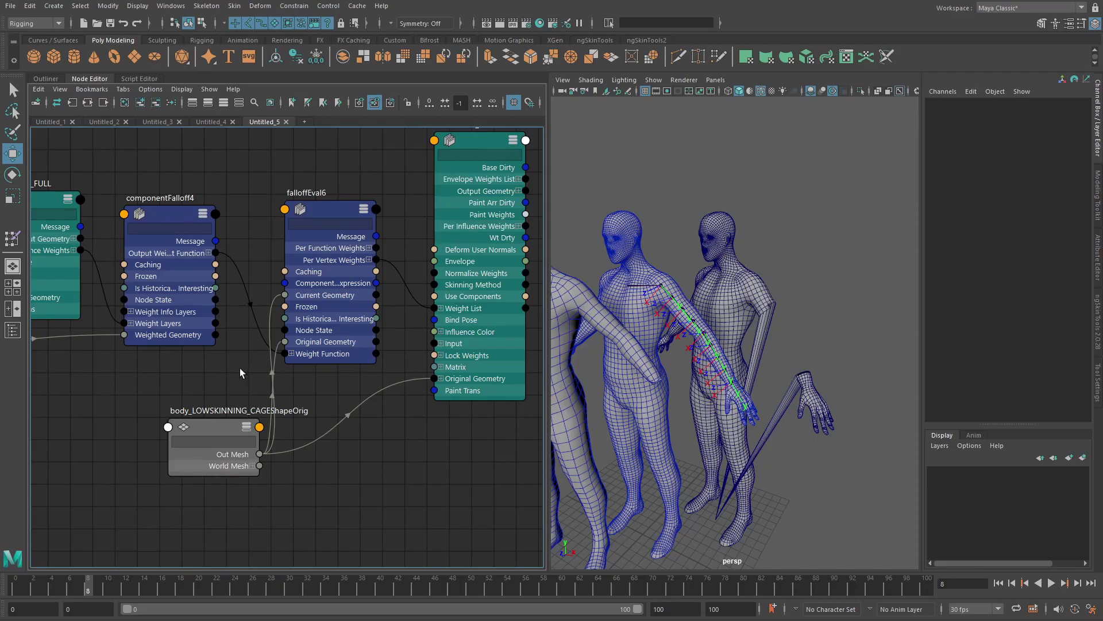
left_click(45, 79)
scroll(533, 288, "up", 6)
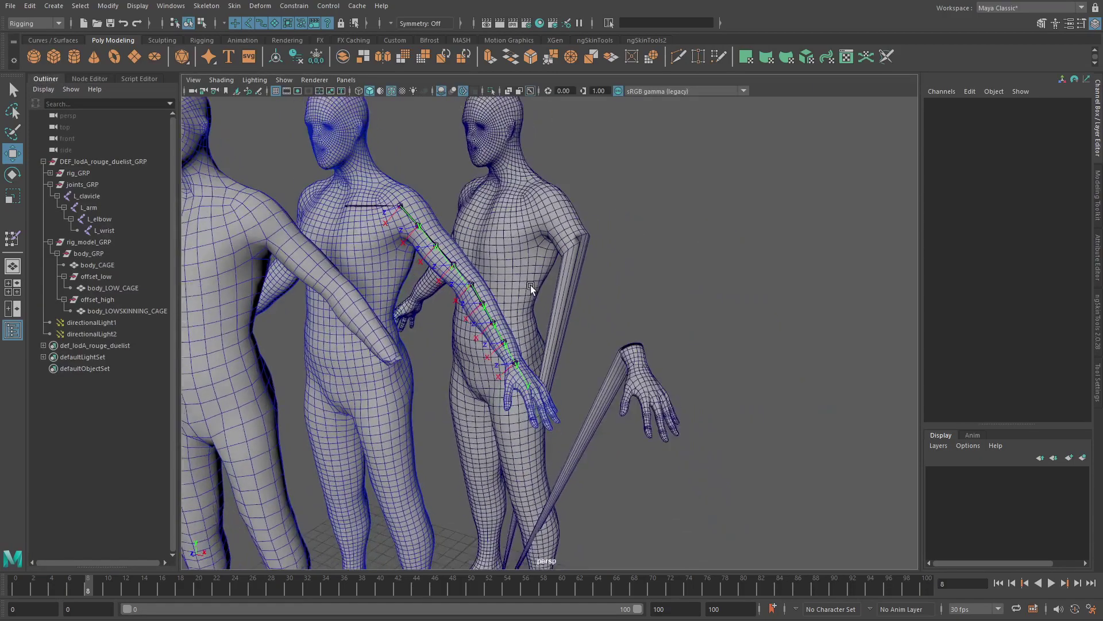
left_click(519, 184)
right_click_drag(527, 188, 507, 161)
left_click_drag(515, 240, 484, 231, "alt")
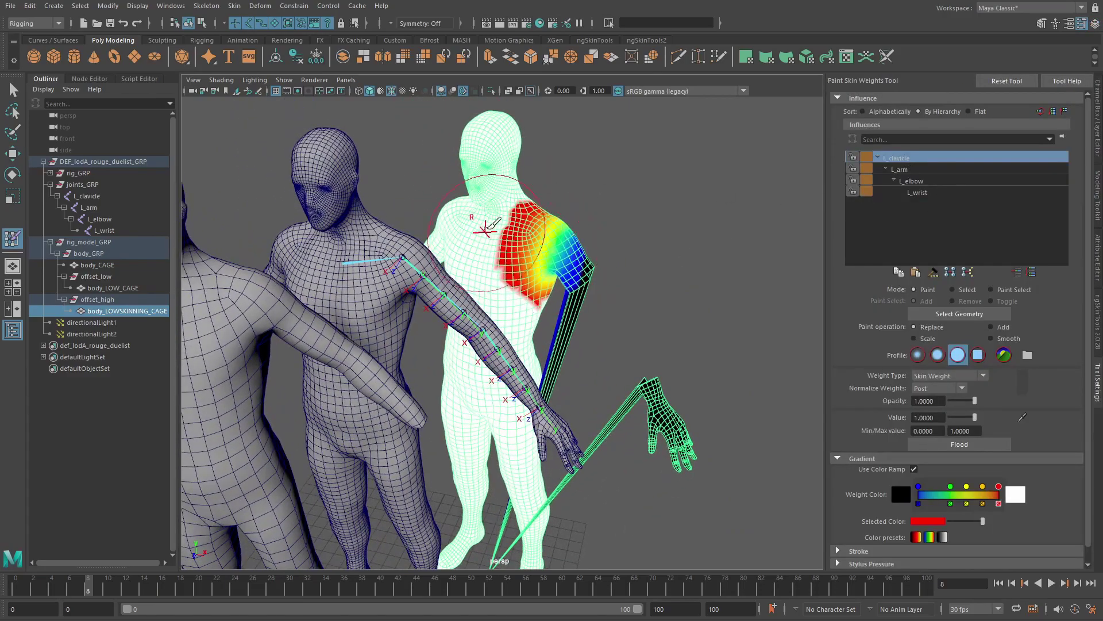
Examine the painted weights of the L_arm, L_elbow and L_wrist influences on the remapped mesh.
left_click_drag(654, 251, 638, 284, "alt")
left_click(910, 172)
left_click_drag(630, 371, 653, 364, "alt")
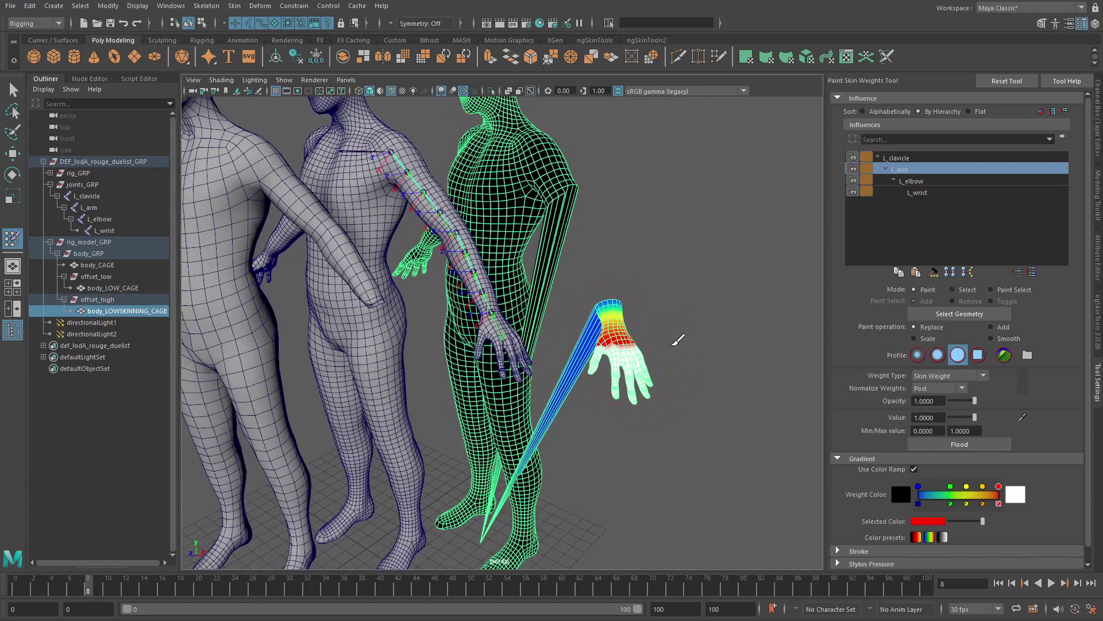
left_click(912, 181)
mouse_move(603, 278)
left_mouse_down("alt")
mouse_move(634, 279)
mouse_move(592, 255)
mouse_move(566, 216)
mouse_move(586, 214)
left_mouse_up("alt")
left_click(917, 192)
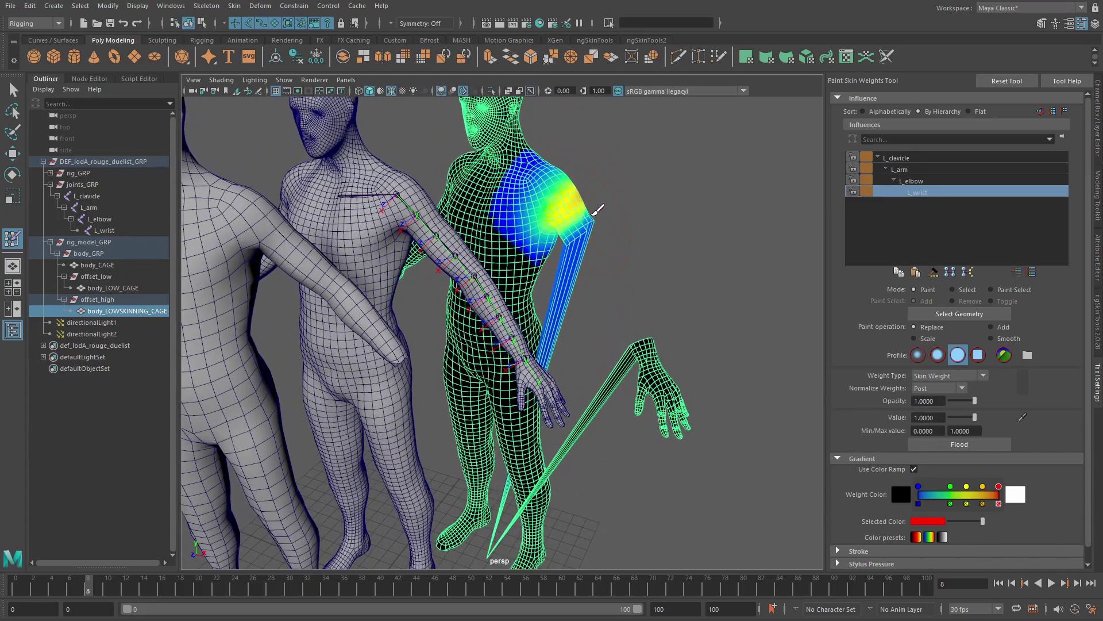
Switch to the Move tool, play the animation to check the deformation, return to frame 0 and deselect the mesh.
key("w")
key("alt+v")
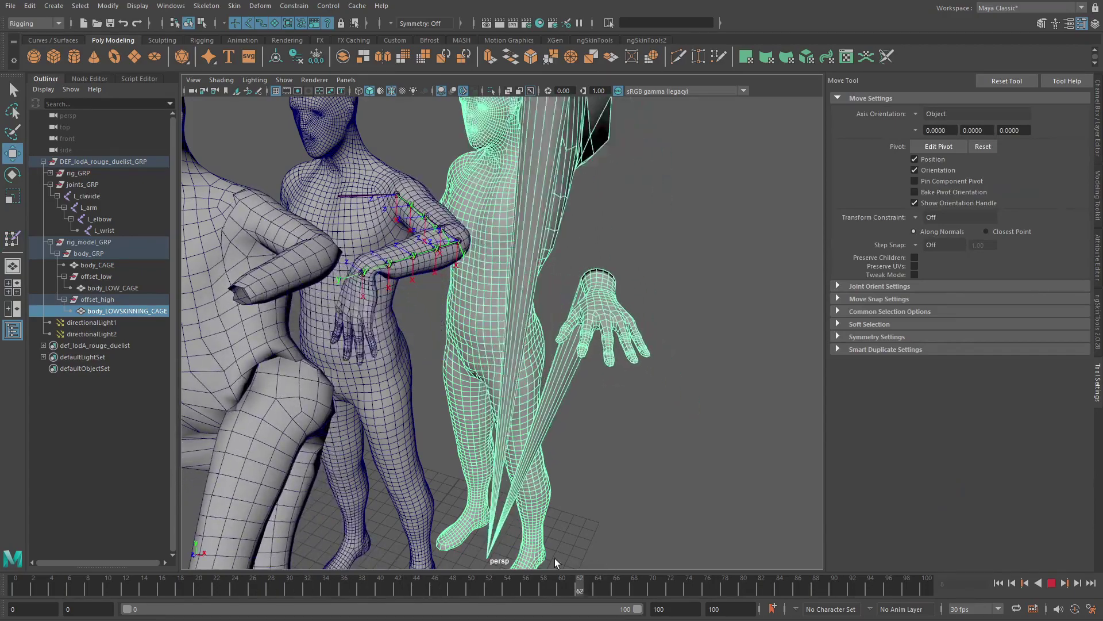
key("alt+shift+v")
left_click(711, 232)
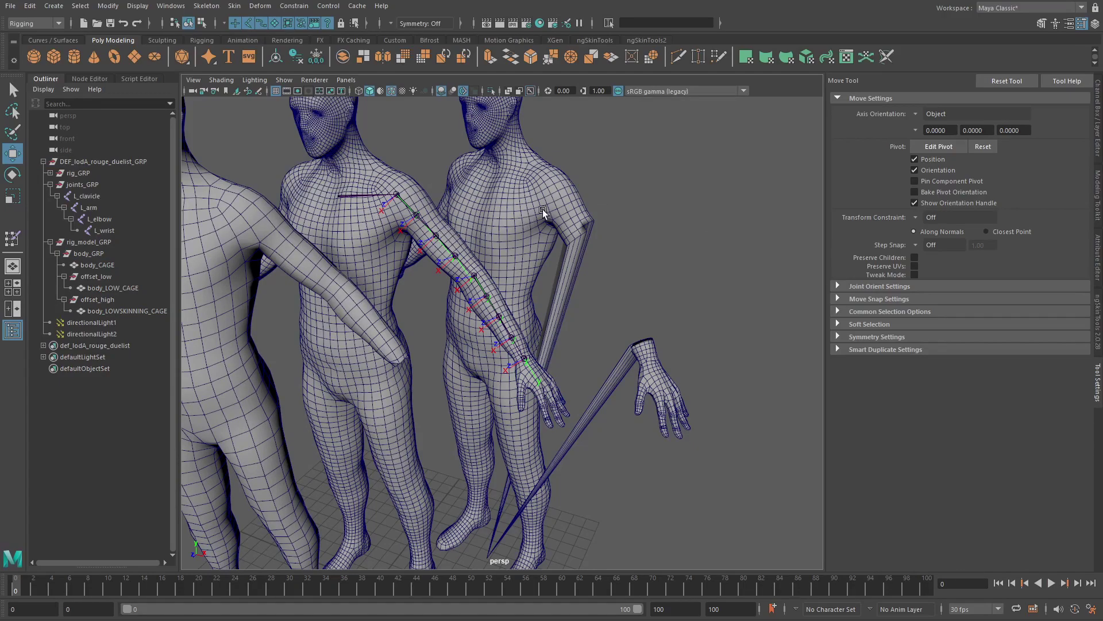
Review the node connections from skinCluster_FULL through componentFalloff and falloffEval to skinCluster_REMAPPED.
left_click(95, 79)
middle_click_drag(278, 226, 269, 266, "alt")
scroll(363, 261, "down", 1)
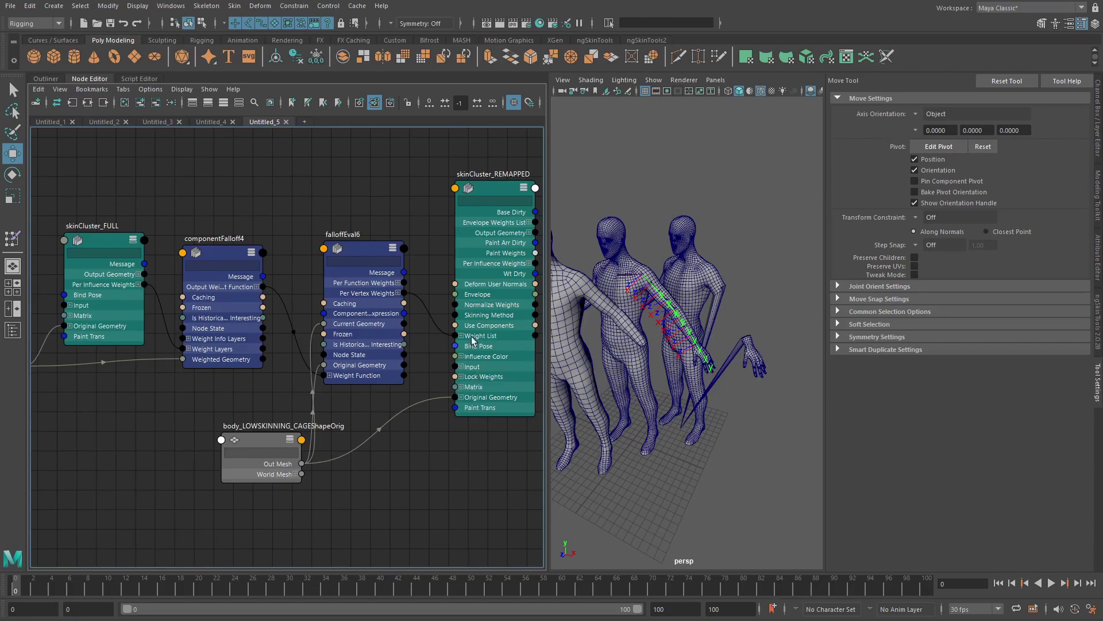
middle_click_drag(424, 356, 406, 338, "alt")
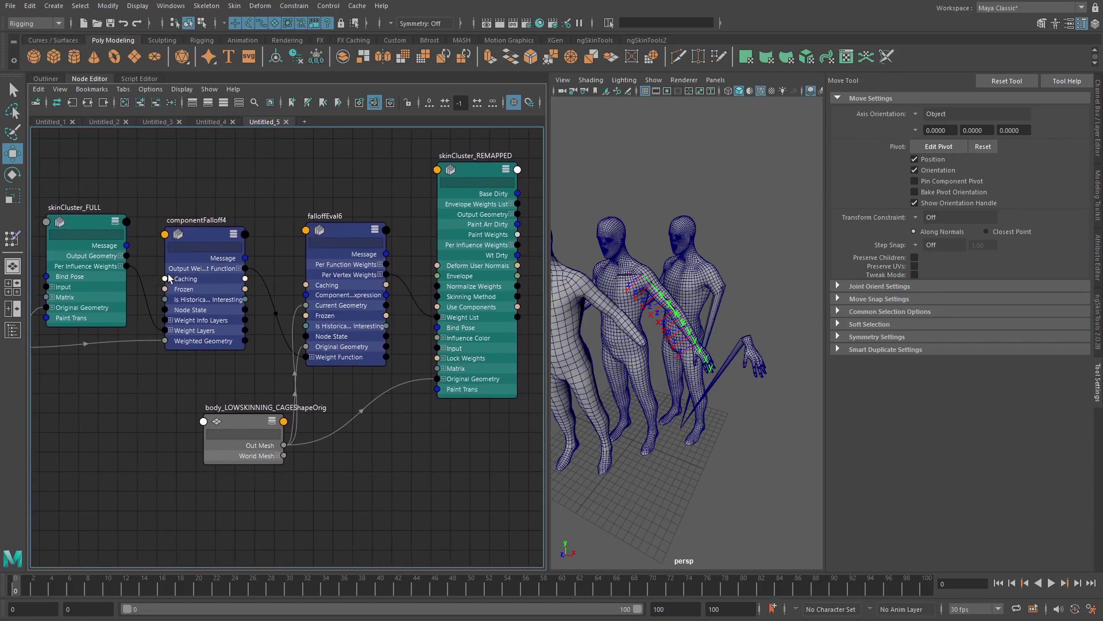
middle_click_drag(166, 275, 320, 260, "alt")
middle_click_drag(384, 278, 274, 282, "alt")
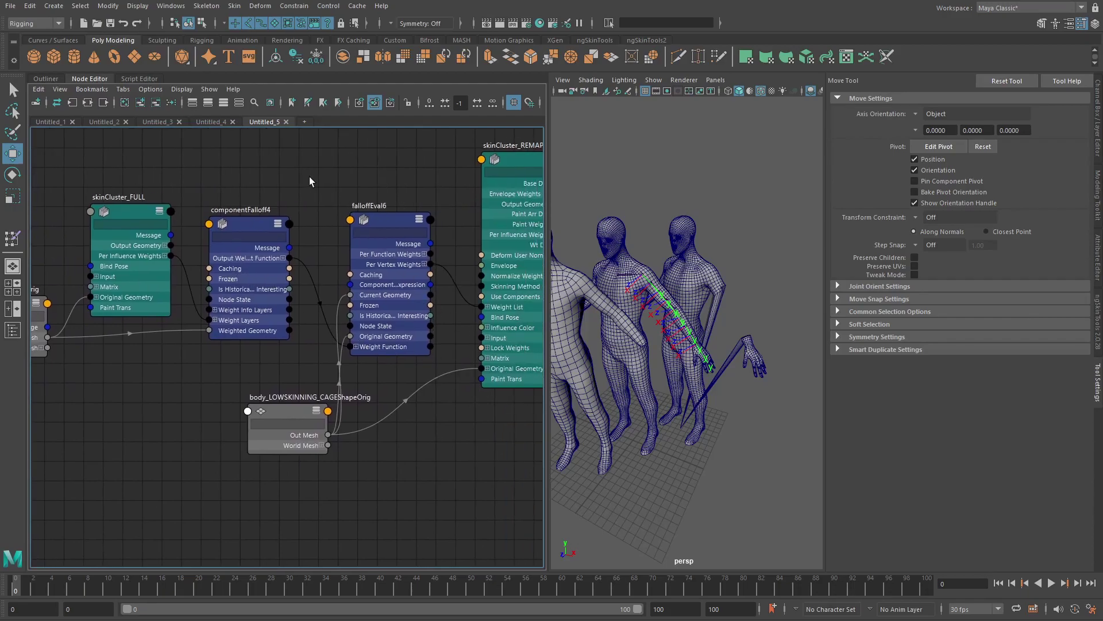
Graph the inputs of skinCluster_FULL in a new Node Editor tab and remove the shape, groupId and groupParts nodes from it.
middle_click_drag(278, 229, 176, 234)
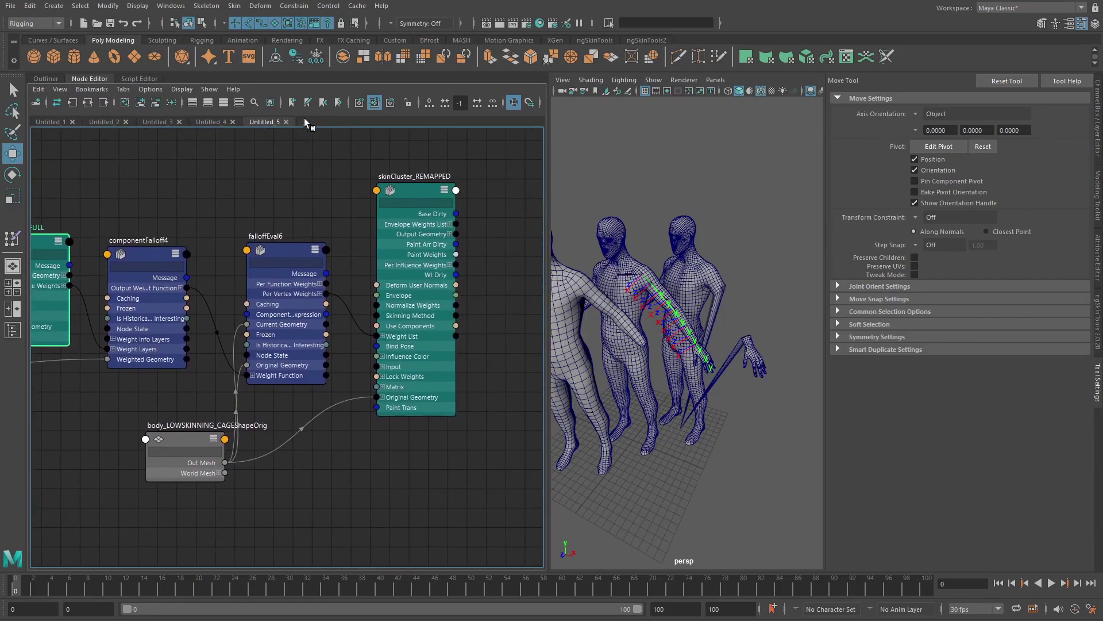
left_click(305, 122)
left_click(73, 103)
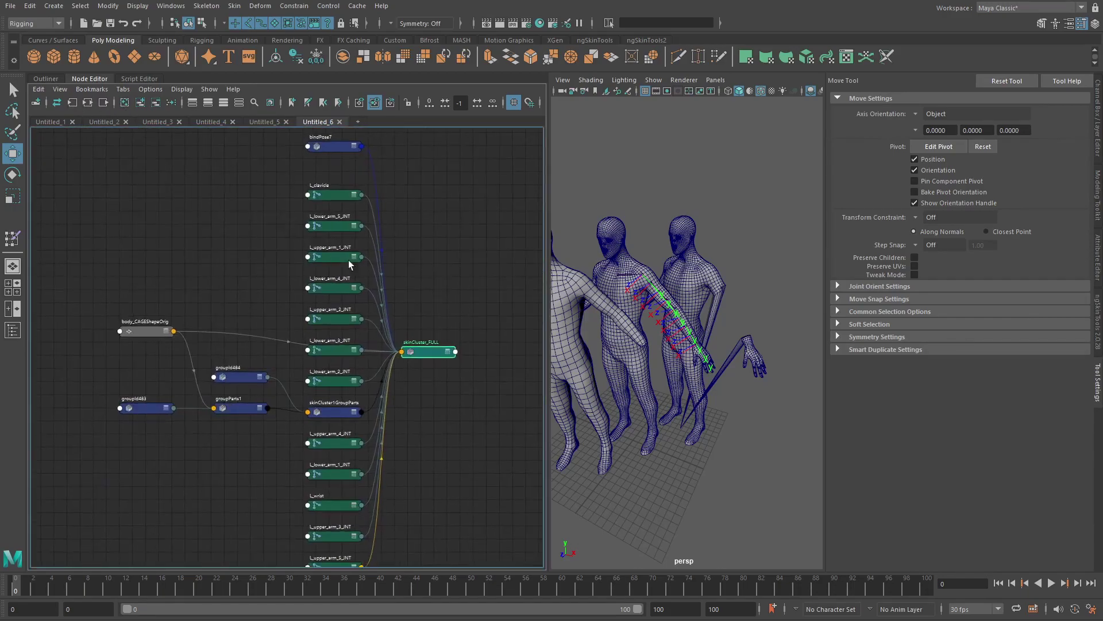
left_click_drag(76, 252, 253, 386)
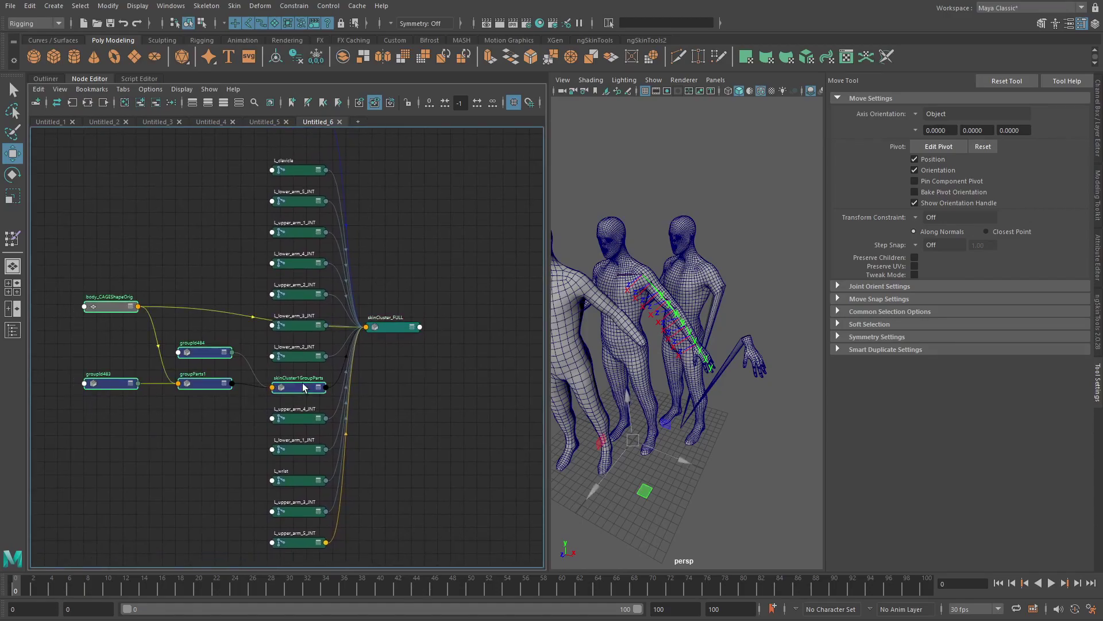
key("Delete")
Show the connected attributes of skinCluster_FULL and expand its Matrix attribute into individual indices.
middle_click_drag(371, 248, 293, 210, "alt")
left_click_drag(311, 289, 347, 293)
key("3")
right_click_drag(307, 327, 407, 349, "alt")
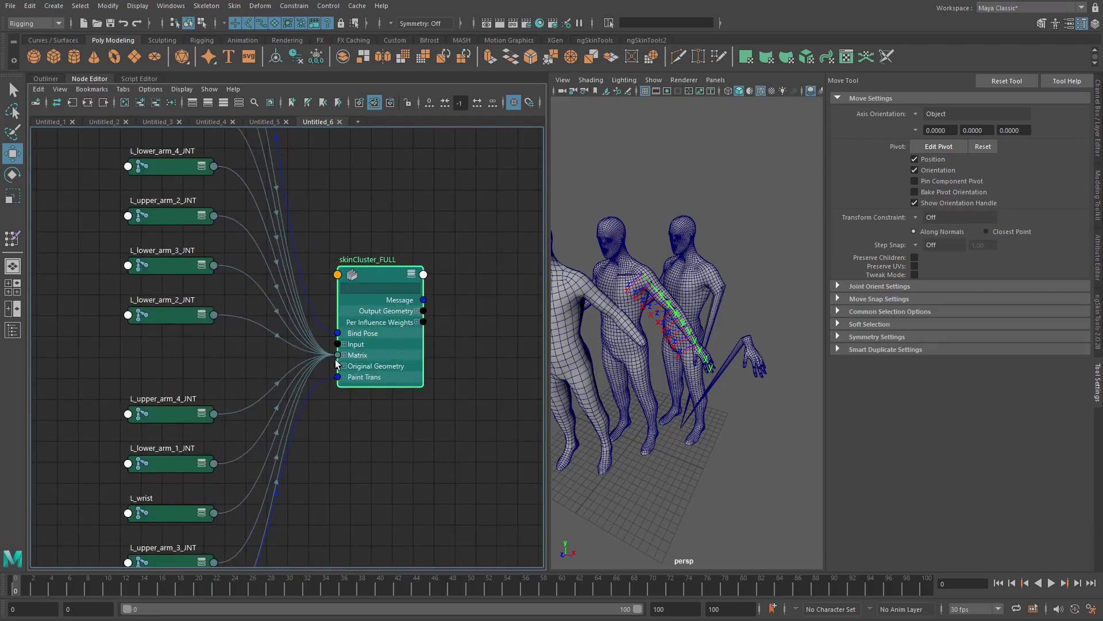
left_click(344, 354)
scroll(354, 299, "up", 3)
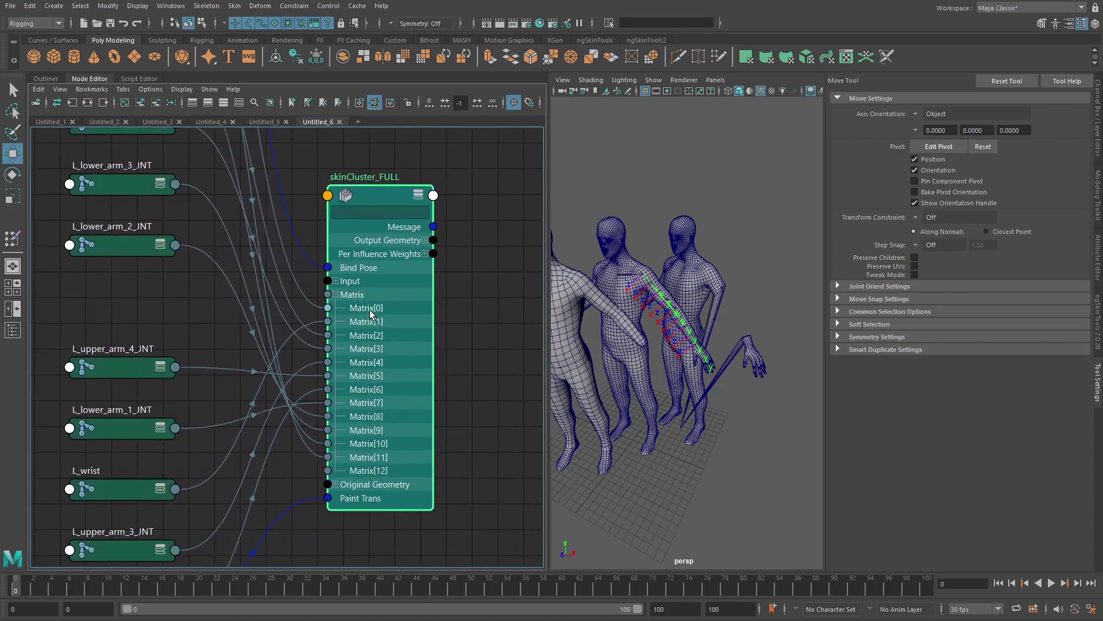
Graph the inputs of skinCluster_REMAPPED in another new Node Editor tab.
left_click(264, 122)
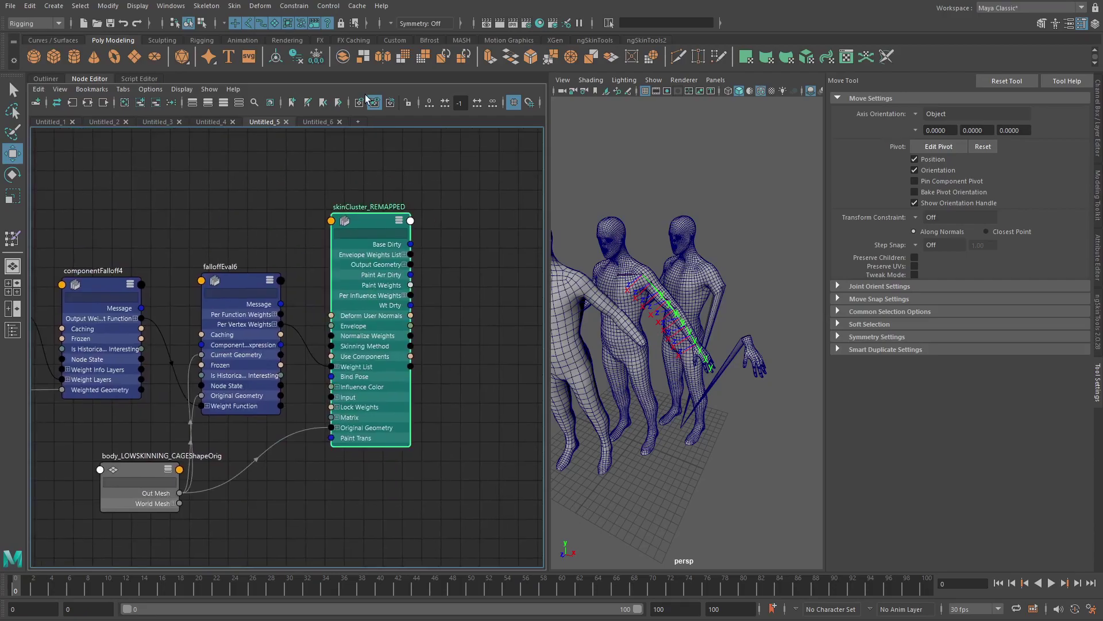
left_click(358, 121)
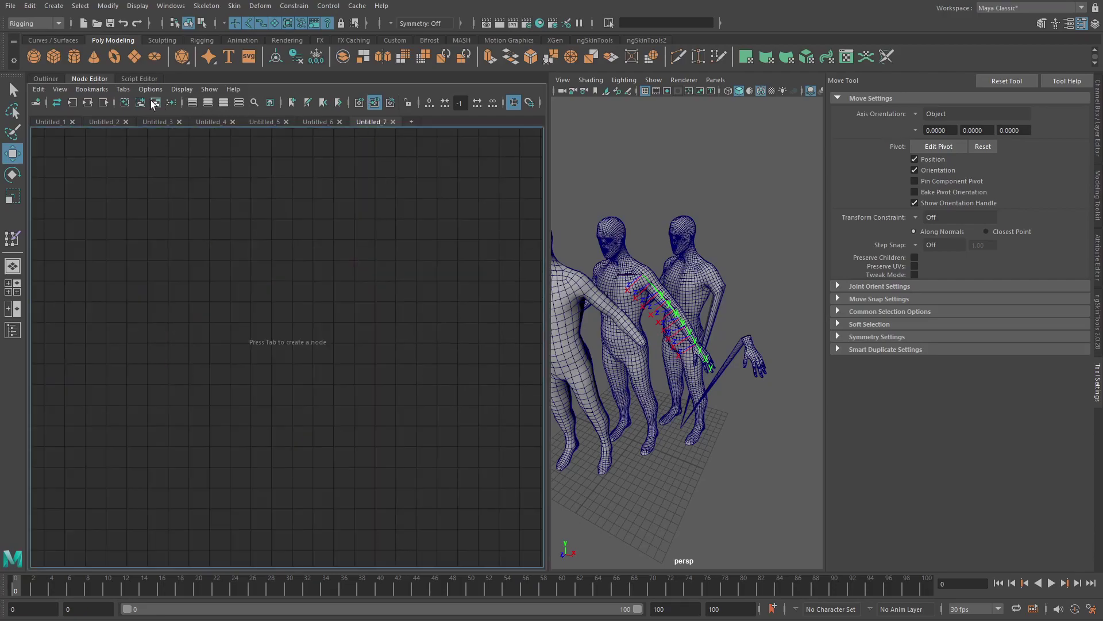
left_click(56, 103)
scroll(291, 256, "up", 1)
middle_click_drag(388, 290, 297, 269, "alt")
scroll(347, 289, "up", 4)
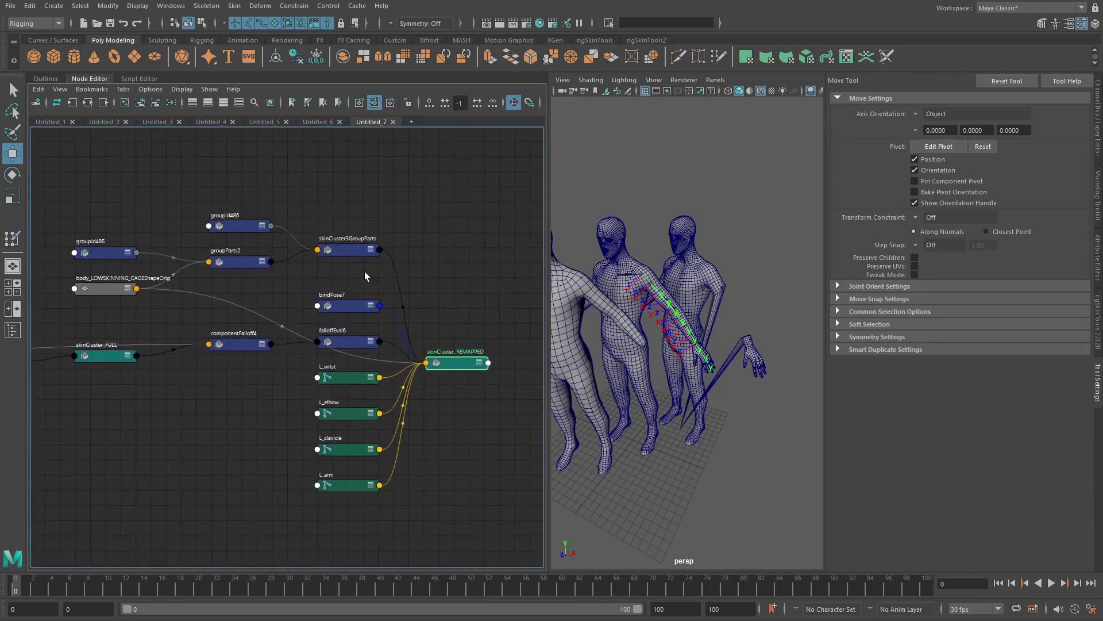
Expand the Matrix attribute of skinCluster_REMAPPED and delete the joints' Influence Color and Lock Weights connections.
middle_click_drag(367, 271, 236, 239, "alt")
key("2")
scroll(321, 386, "up", 2)
left_click(297, 387)
scroll(320, 301, "up", 1)
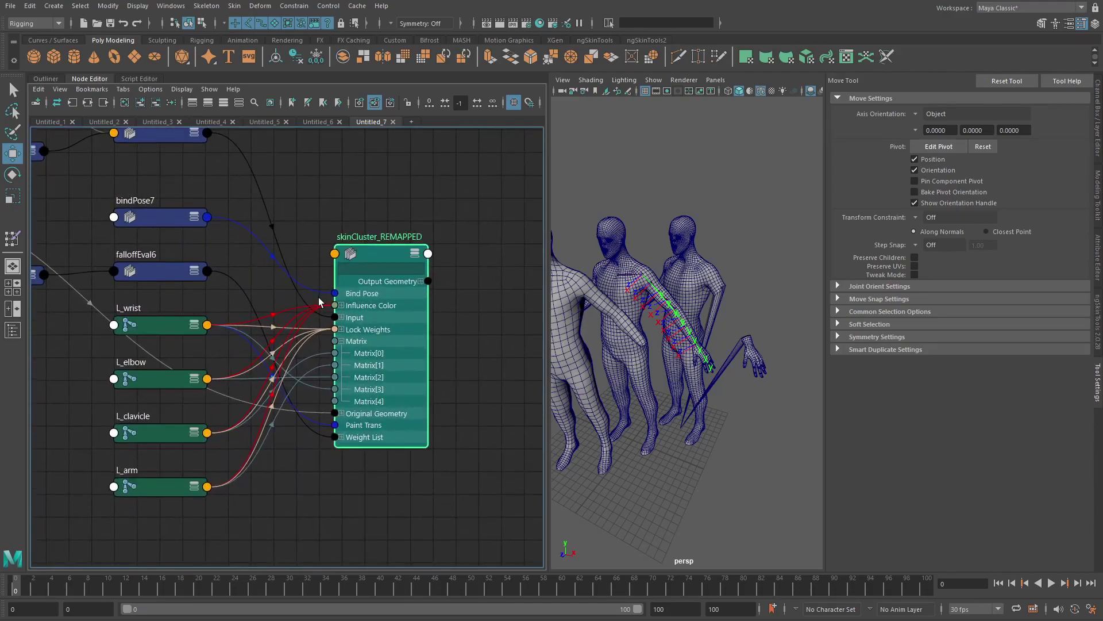
left_click_drag(328, 313, 318, 320)
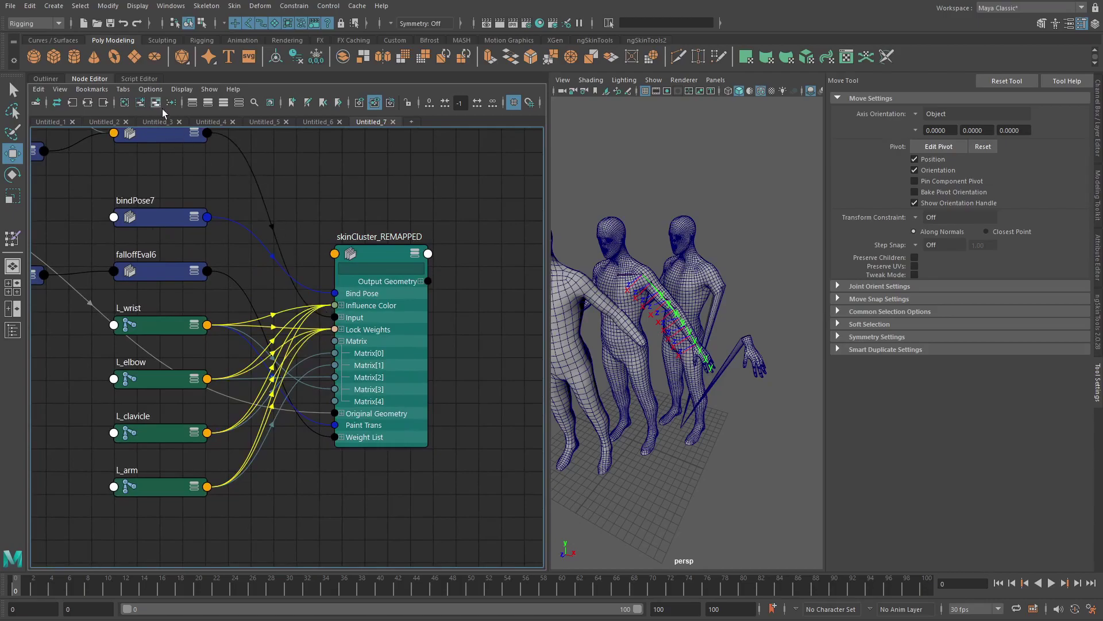
key("Delete")
Remove all other nodes from the graph, keeping only the four arm joints and skinCluster_REMAPPED.
scroll(361, 329, "down", 2)
middle_click_drag(247, 252, 397, 283, "alt")
scroll(391, 282, "down", 3)
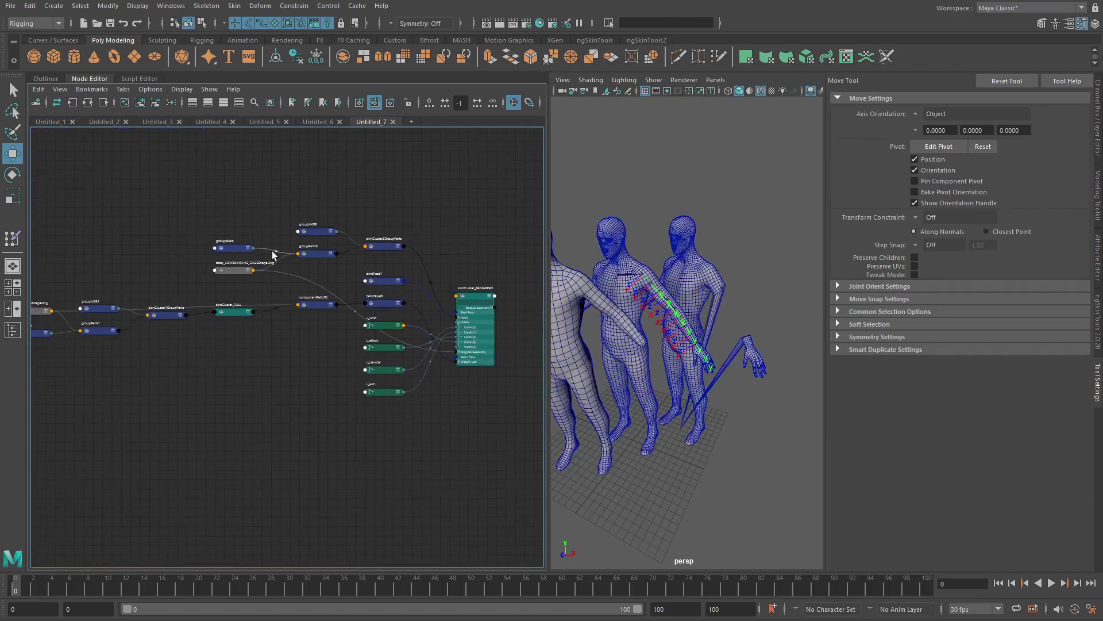
scroll(422, 213, "down", 2)
middle_click_drag(383, 219, 415, 235, "alt")
left_click_drag(437, 212, 222, 299)
left_click_drag(90, 221, 330, 319)
key("Delete")
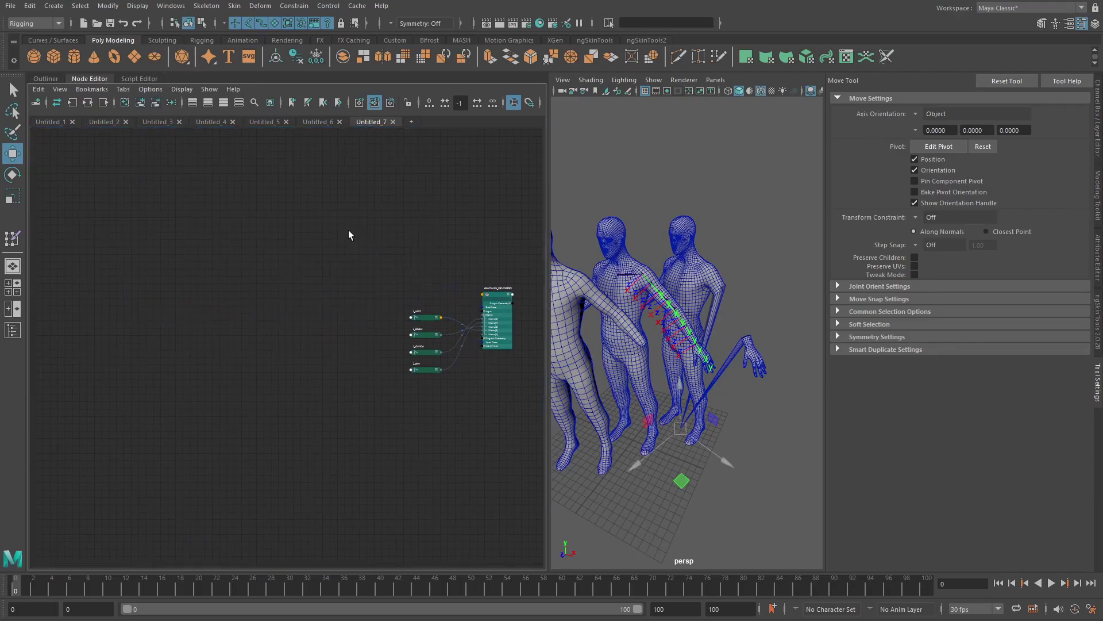
left_click(174, 103)
left_click_drag(411, 344, 453, 259)
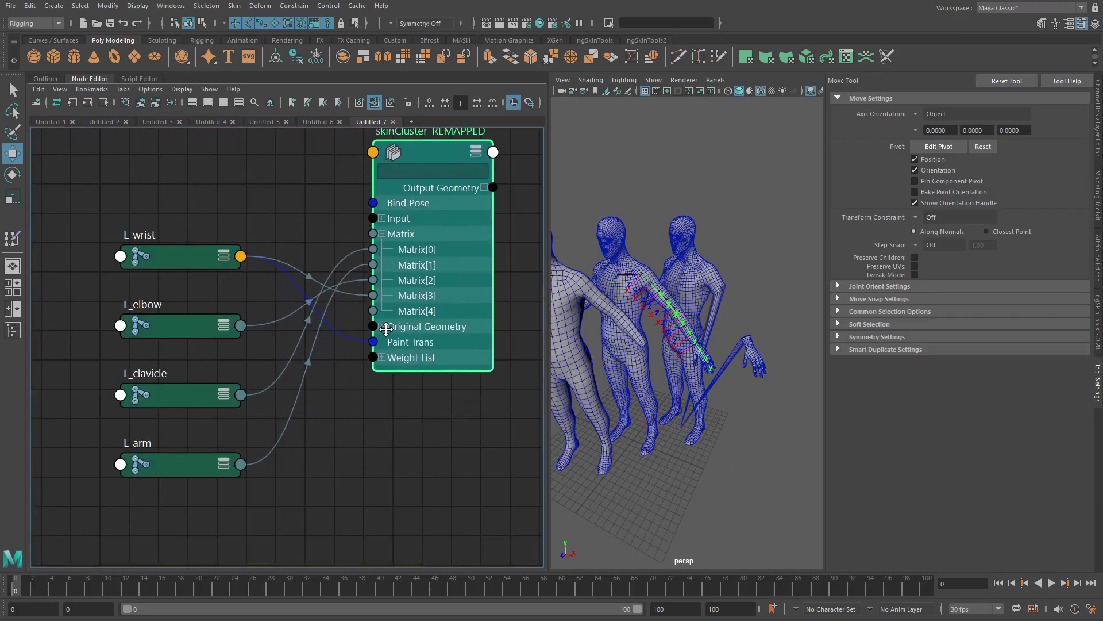
Arrange L_clavicle and L_arm above L_wrist and L_elbow, following the order of their Matrix connections.
middle_click_drag(413, 291, 390, 285, "alt")
left_click_drag(171, 451, 185, 135)
scroll(253, 305, "down", 2)
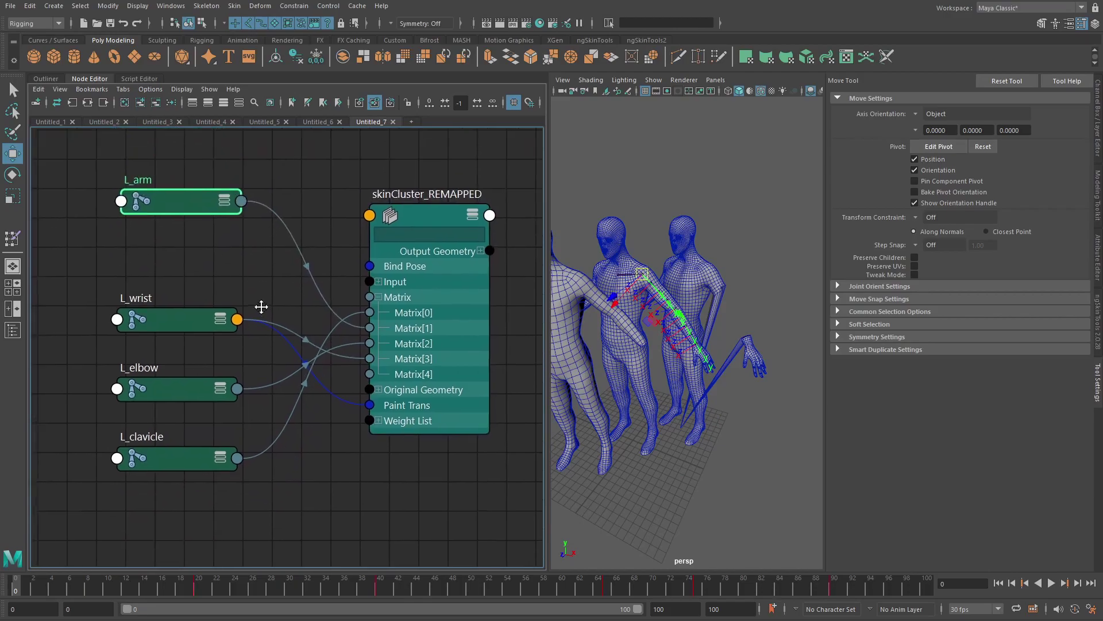
left_click_drag(202, 229, 195, 207)
left_click_drag(191, 445, 191, 148)
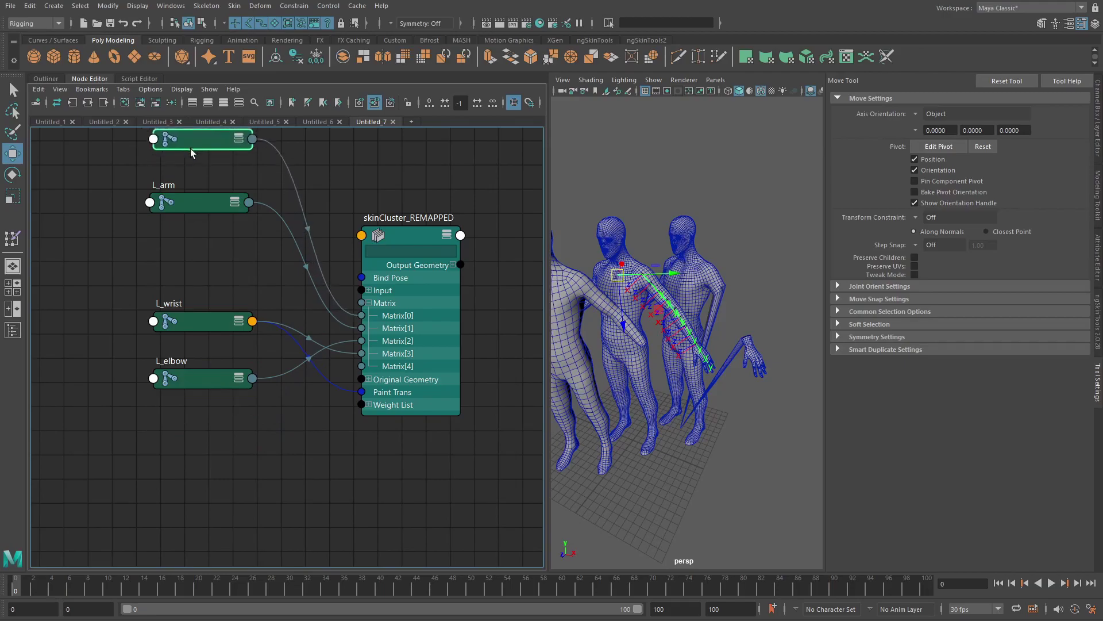
middle_click_drag(201, 223, 197, 254, "alt")
mouse_move(190, 229)
left_mouse_down()
mouse_move(187, 260)
mouse_move(188, 245)
left_mouse_up()
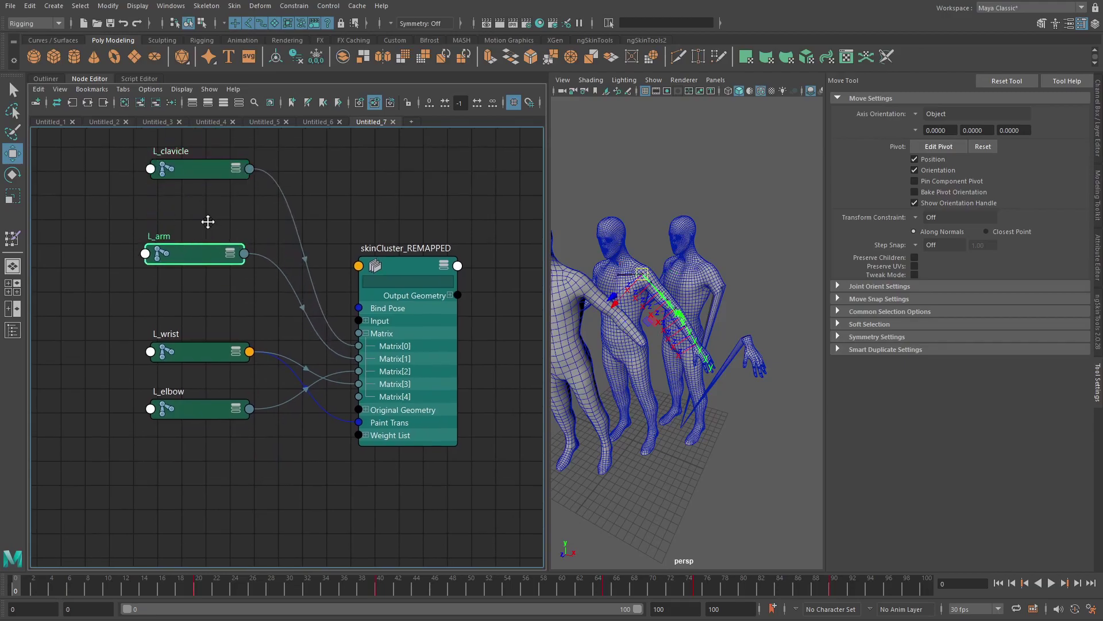
middle_click_drag(209, 220, 201, 234, "alt")
In the skinCluster_FULL graph, place L_clavicle above the other joints and move the six upper and lower arm joints aside.
left_click(318, 122)
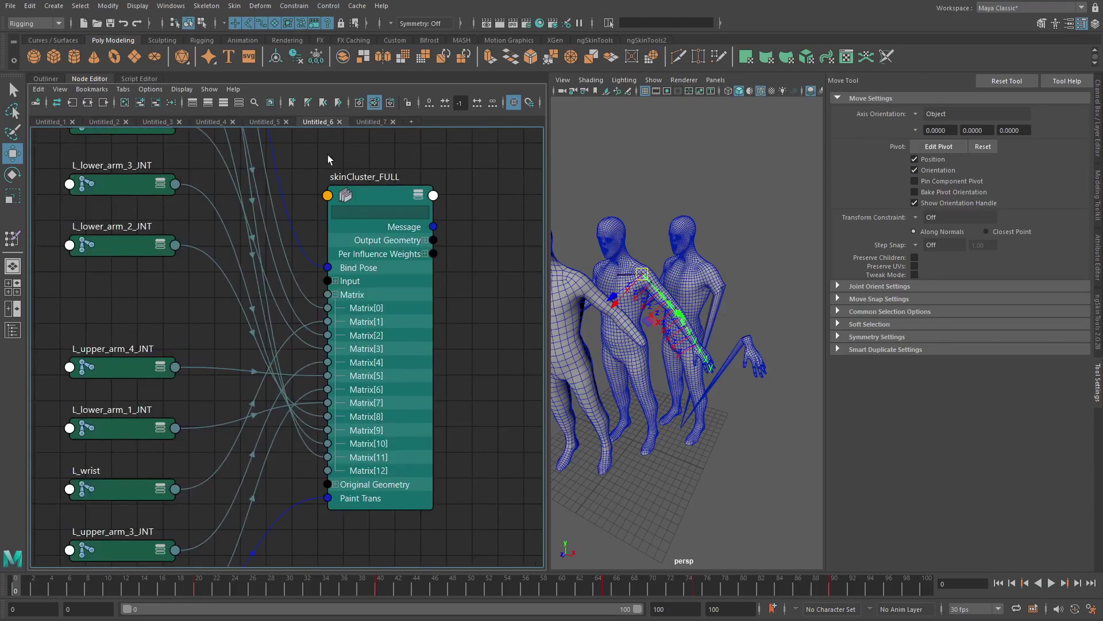
scroll(402, 305, "down", 4)
left_click(233, 235)
left_click_drag(231, 231, 123, 158)
scroll(251, 312, "up", 3)
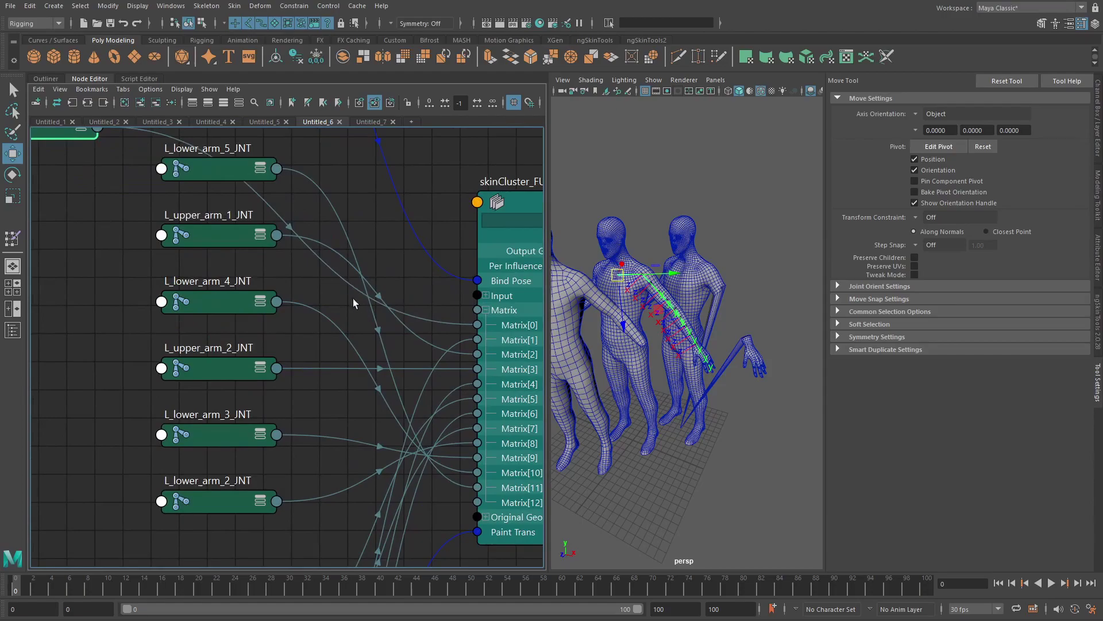
scroll(253, 276, "down", 2)
left_click_drag(206, 427, 45, 262)
middle_click_drag(278, 458, 240, 446, "alt")
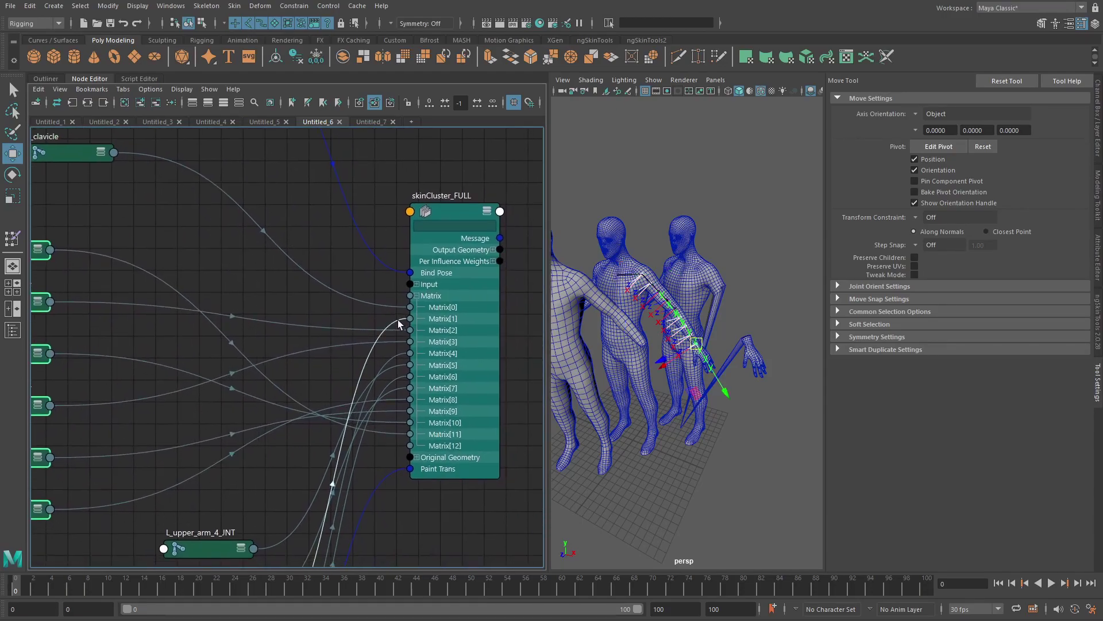
Trace the joint connected to Matrix[1] of skinCluster_FULL and place L_wrist directly below L_clavicle.
mouse_move(399, 323)
middle_click_drag(371, 465, 416, 247, "alt")
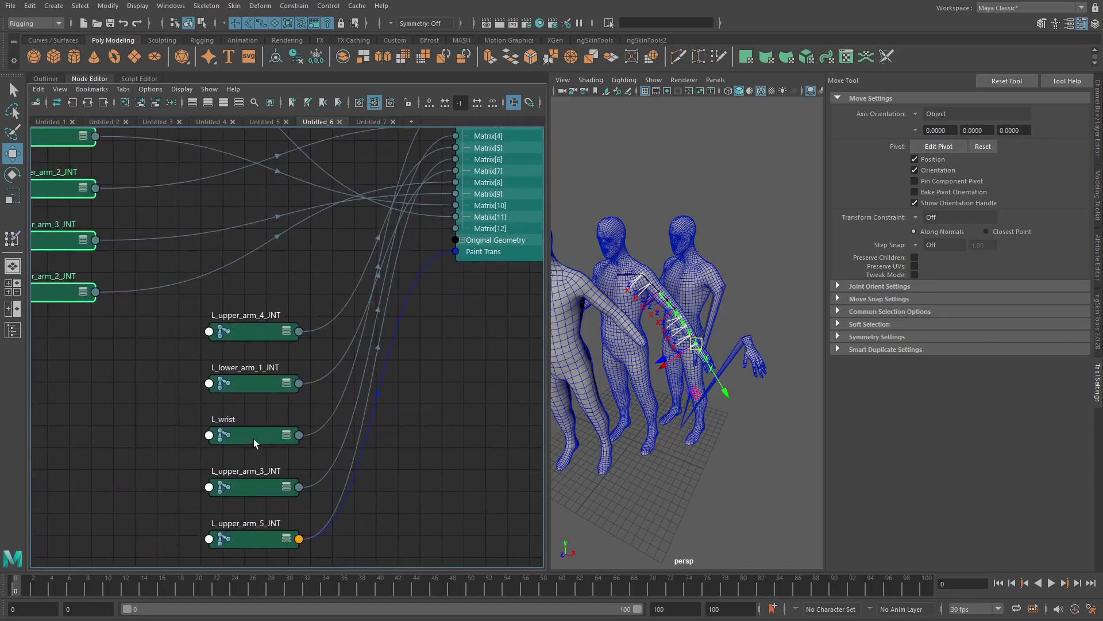
left_click_drag(254, 439, 204, 148)
middle_click_drag(217, 173, 277, 407, "alt")
left_click_drag(271, 382, 216, 142)
middle_click_drag(209, 174, 220, 341, "alt")
left_click_drag(221, 302, 188, 372)
middle_click_drag(494, 505, 470, 396, "alt")
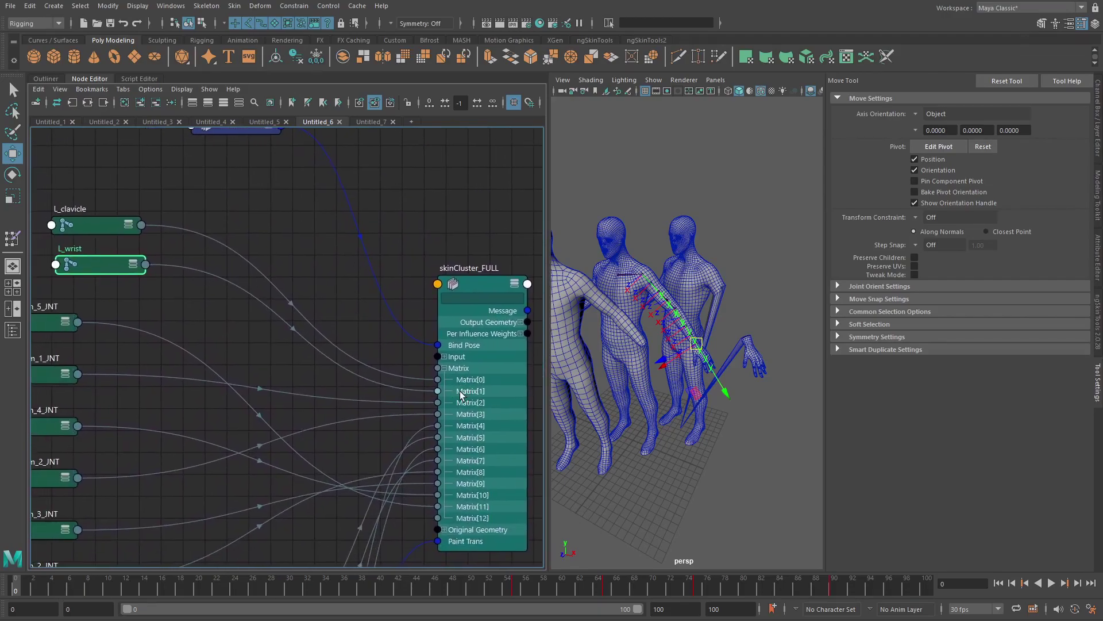
Return to the skinCluster_REMAPPED graph, and examine the L_wrist weights of the fully skinned mesh with the Paint Skin Weights Tool.
left_click(374, 122)
left_click_drag(405, 276, 411, 263, "shift")
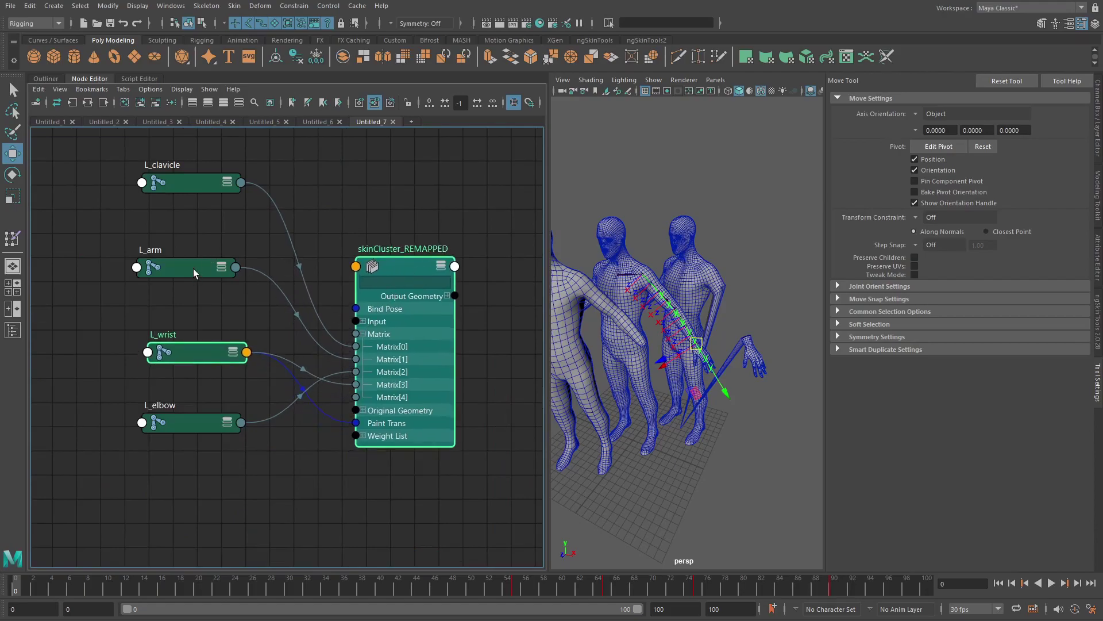
scroll(759, 298, "up", 4)
left_click(625, 235)
right_click_drag(626, 234, 584, 207)
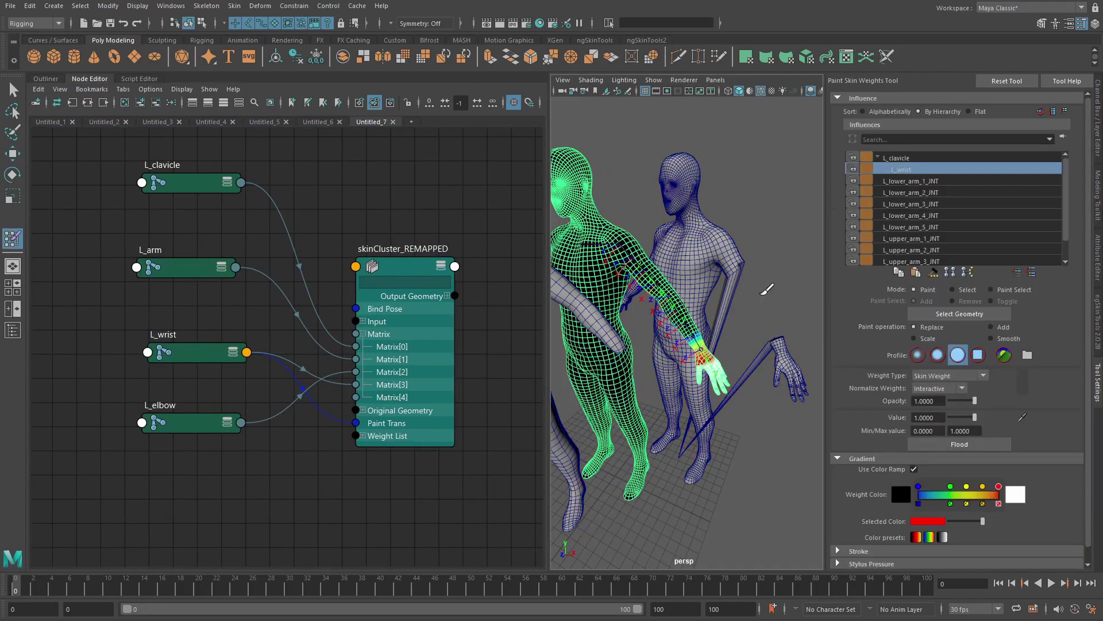
left_click_drag(787, 278, 764, 283, "alt")
scroll(758, 287, "up", 3)
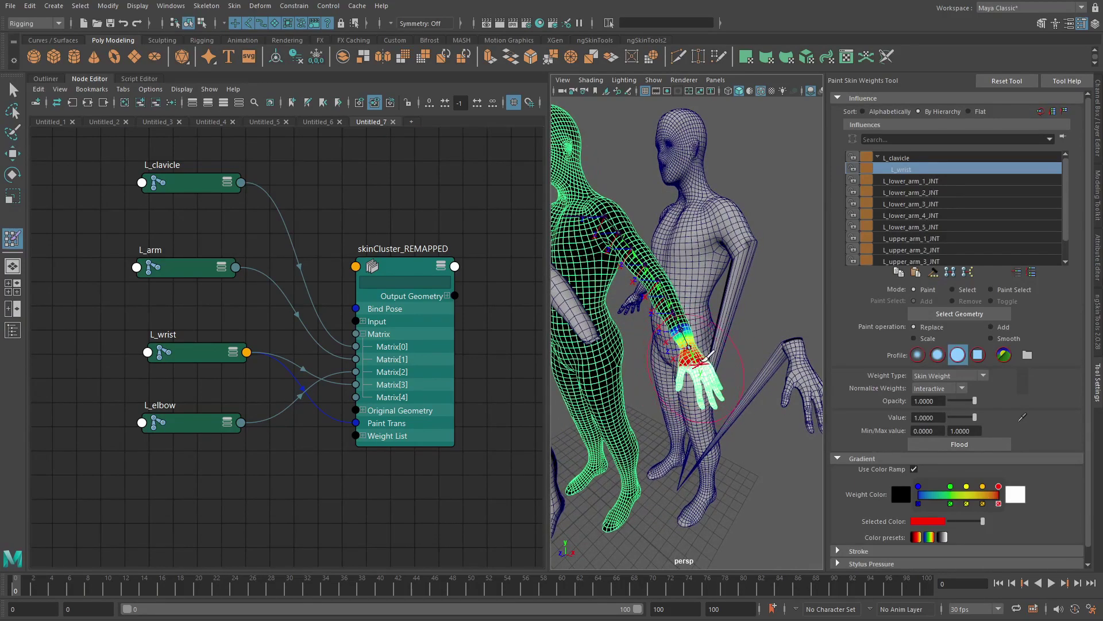
Compare the painted L_wrist and L_arm weights on the remapped mesh, and clear the selection.
right_click_drag(715, 224, 720, 321)
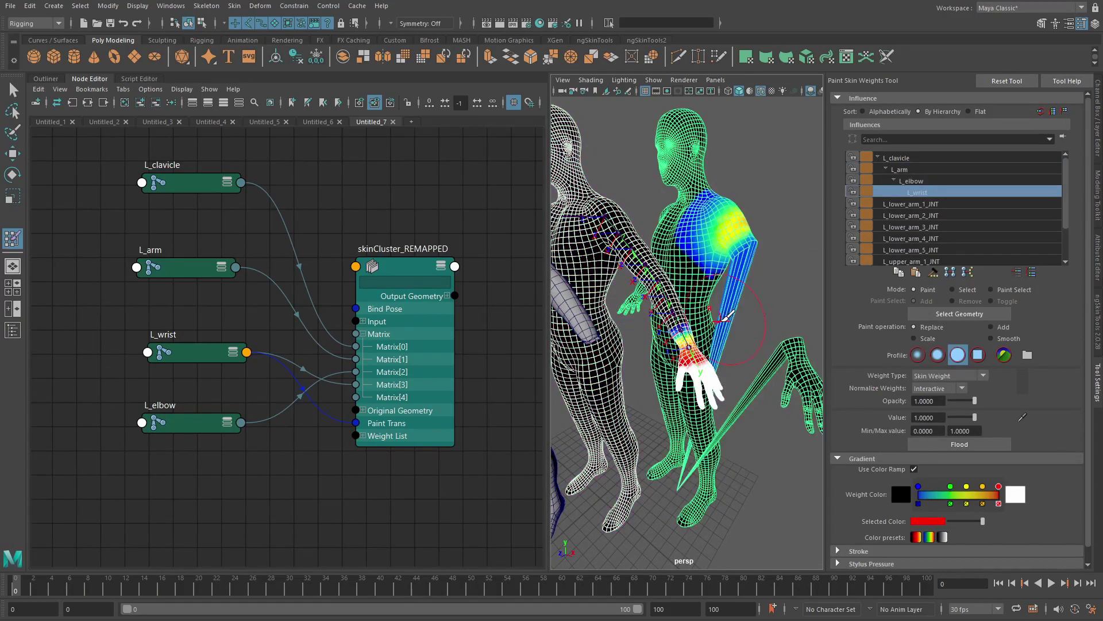
middle_click_drag(746, 294, 754, 304, "alt")
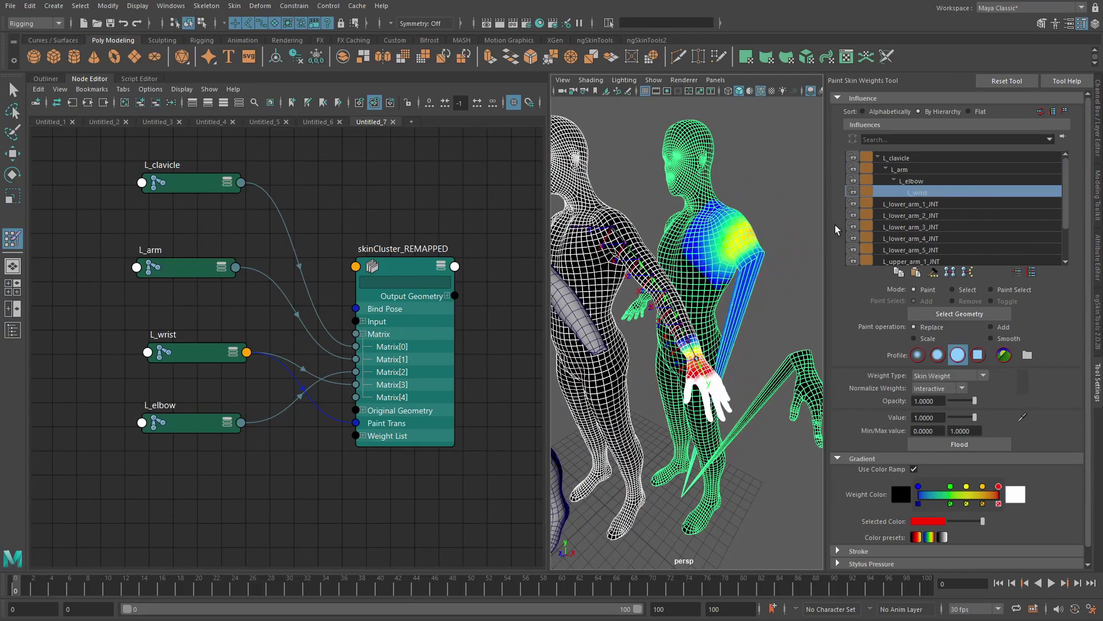
left_click(913, 171)
left_click_drag(777, 373, 758, 402, "alt")
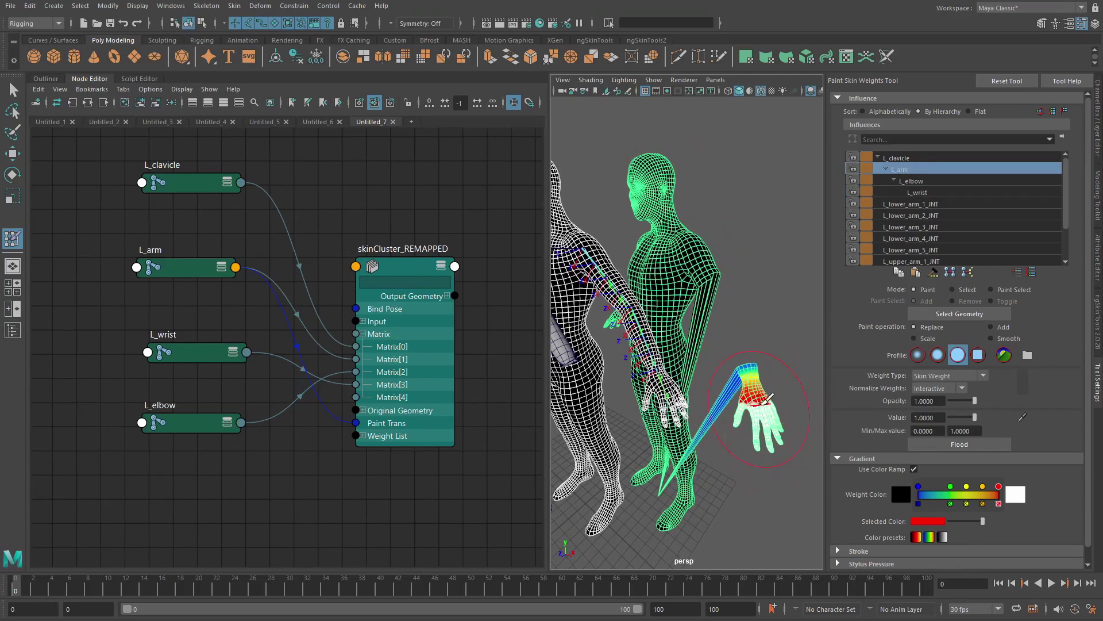
left_click(922, 192)
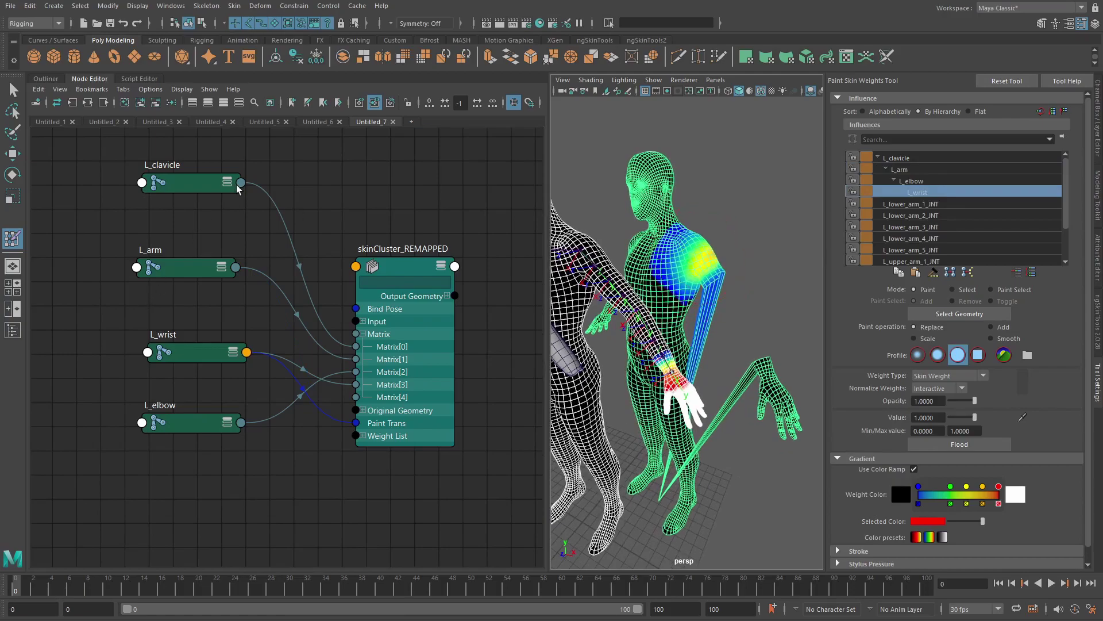
left_click(369, 182)
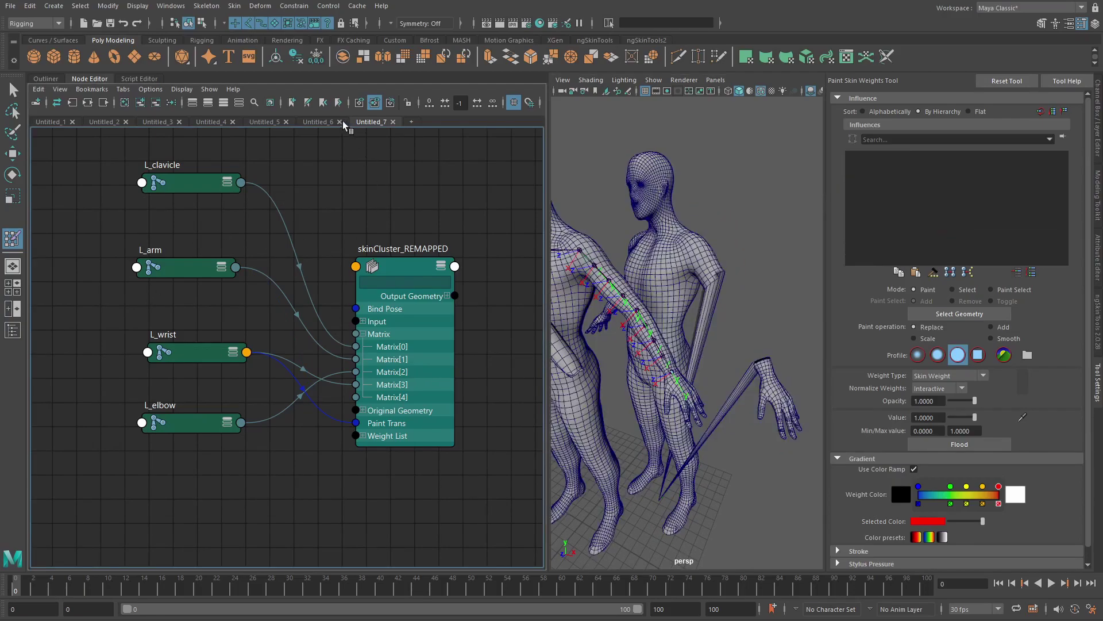
Remove the bindPose7 node from the skinCluster_FULL graph.
left_click(317, 122)
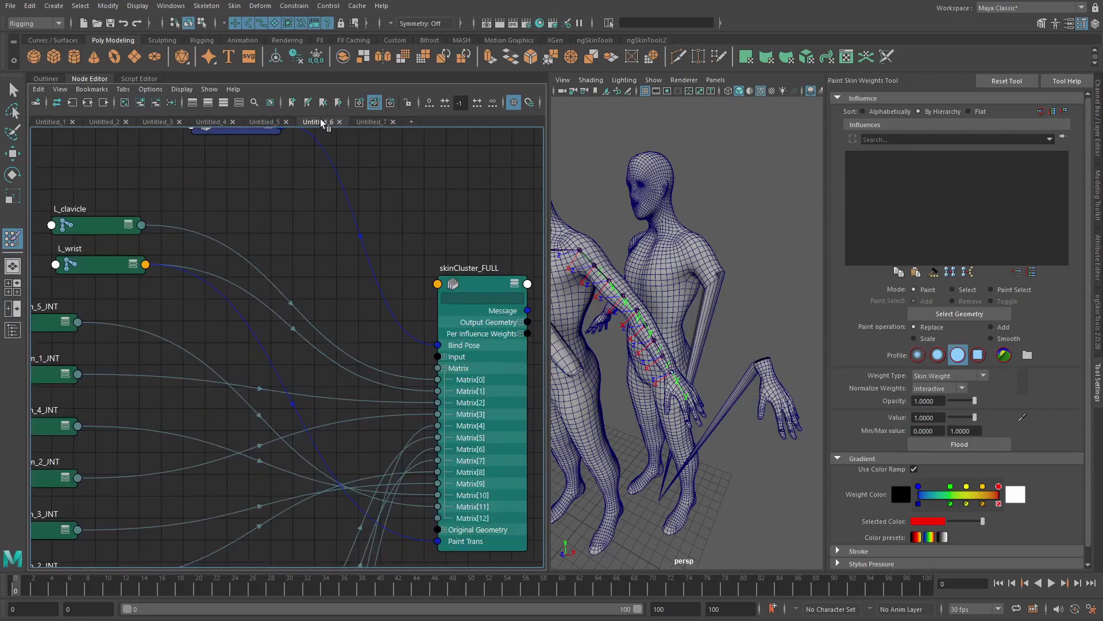
scroll(392, 296, "down", 3)
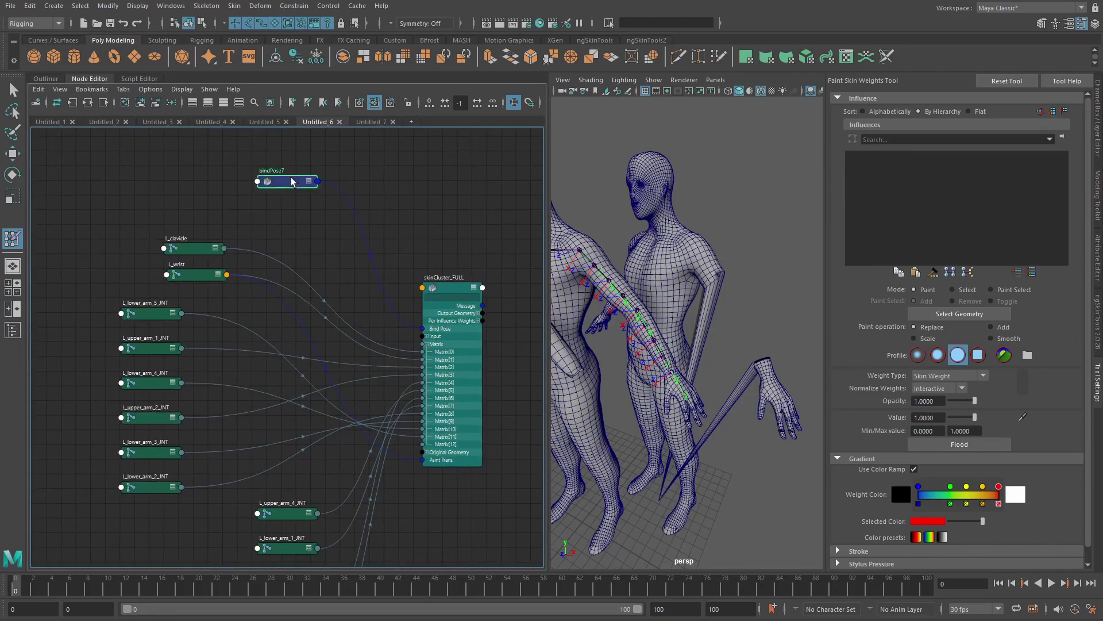
left_click(155, 102)
Place L_upper_arm_1_JNT and L_upper_arm_2_JNT below L_wrist, and set lower arm joints 2 to 5 aside.
left_click_drag(193, 275, 107, 524)
scroll(303, 353, "up", 1)
left_click_drag(145, 351, 156, 339)
middle_click_drag(160, 366, 221, 336, "alt")
scroll(201, 338, "up", 1)
left_click_drag(163, 382, 224, 449)
mouse_move(159, 422)
left_mouse_down()
mouse_move(200, 414)
mouse_move(200, 488)
mouse_move(144, 428)
left_mouse_up()
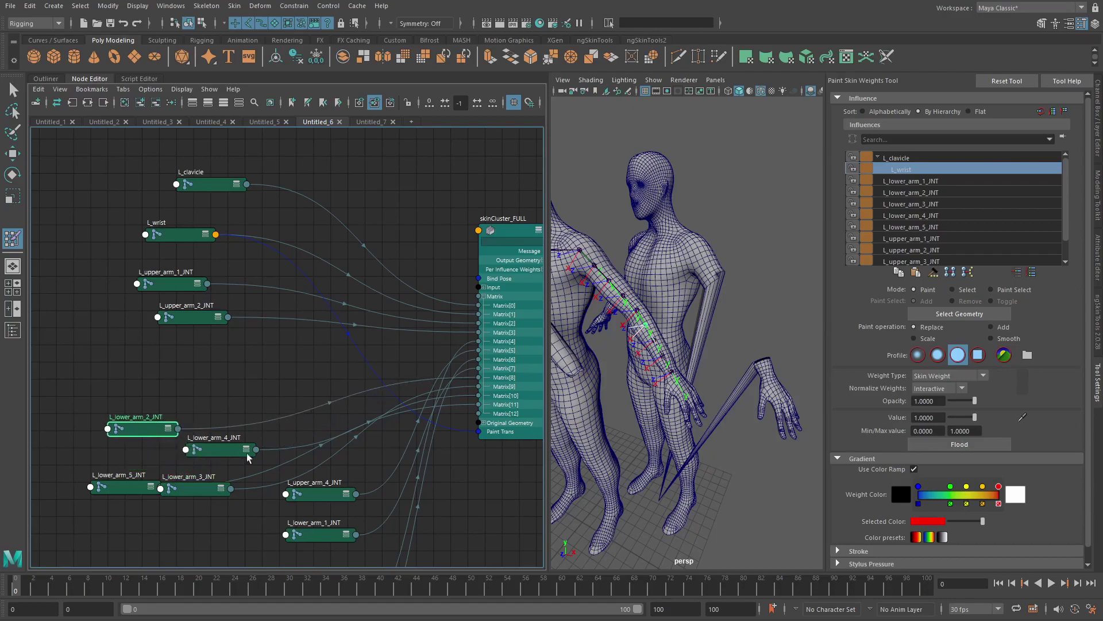
Place L_upper_arm_3_JNT and L_upper_arm_4_JNT in order below L_upper_arm_2_JNT.
middle_click_drag(239, 451, 220, 377, "alt")
left_click_drag(300, 424, 158, 307)
left_click_drag(304, 544, 170, 280)
left_click_drag(188, 243, 142, 268)
left_click_drag(169, 306, 137, 301)
middle_click_drag(223, 345, 260, 278)
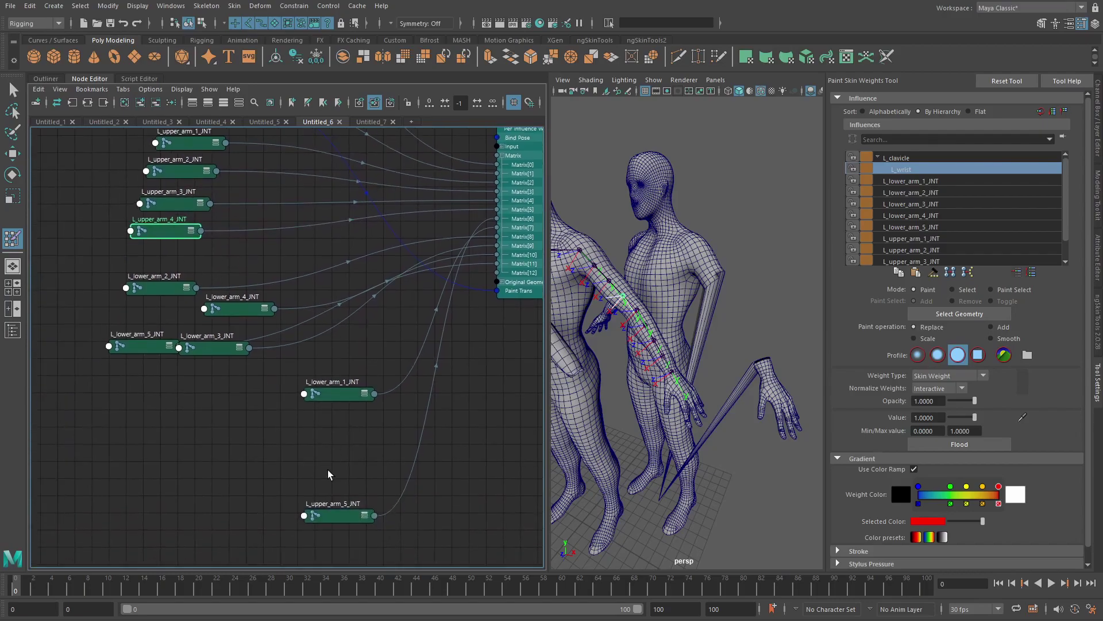
Place L_upper_arm_5_JNT below the other upper arm joints, and stack lower arm joints 1 to 5 in order beneath it.
left_click_drag(345, 517, 166, 257)
left_click_drag(107, 423, 267, 273)
left_click_drag(238, 314, 287, 430)
left_click(354, 484)
left_click_drag(207, 330, 150, 296)
left_click_drag(221, 405, 174, 340)
left_click_drag(287, 425, 182, 417)
left_click_drag(190, 463, 172, 450)
left_click_drag(273, 469, 182, 384)
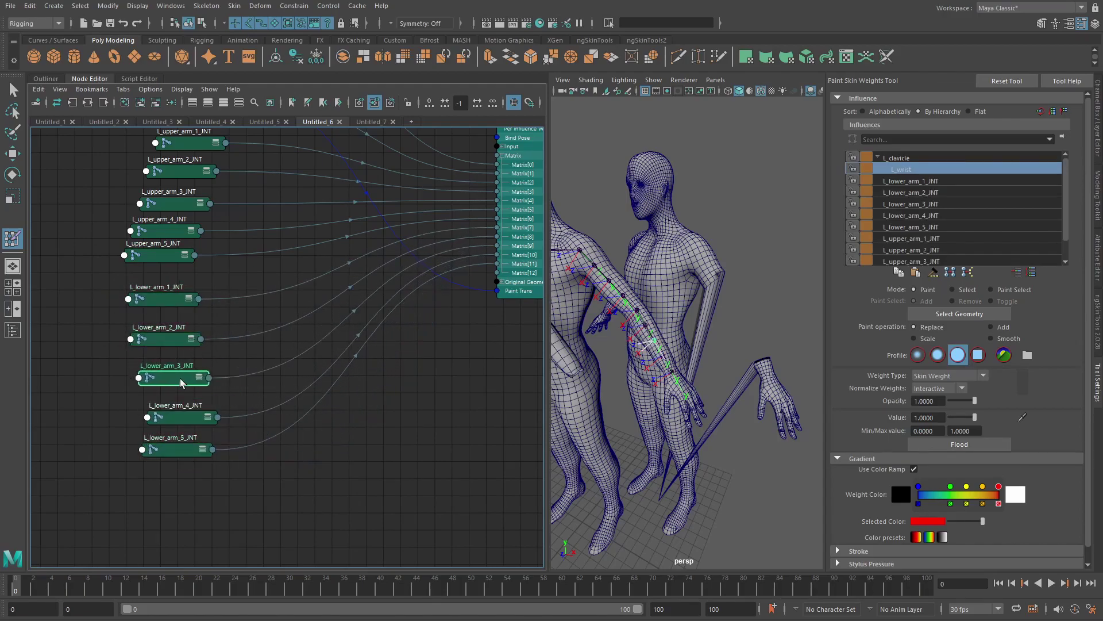
Review the ordered joint connections into the Matrix indices of skinCluster_FULL.
middle_click_drag(357, 274, 208, 396, "alt")
middle_click_drag(287, 360, 383, 299, "alt")
scroll(326, 330, "down", 1)
key("ctrl+space")
middle_click_drag(420, 225, 408, 318, "alt")
right_click_drag(408, 318, 447, 329, "alt")
scroll(447, 328, "up", 3)
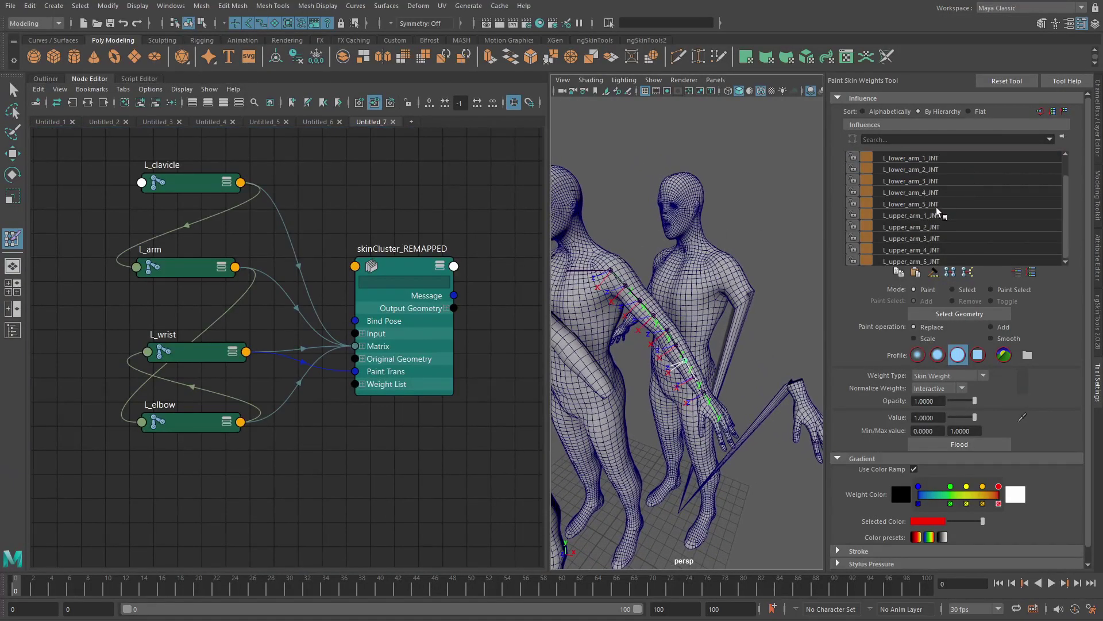
Examine the joint connections into skinCluster_FULL with its individual Matrix indices expanded.
left_click(319, 122)
scroll(282, 229, "up", 3)
scroll(266, 365, "up", 3)
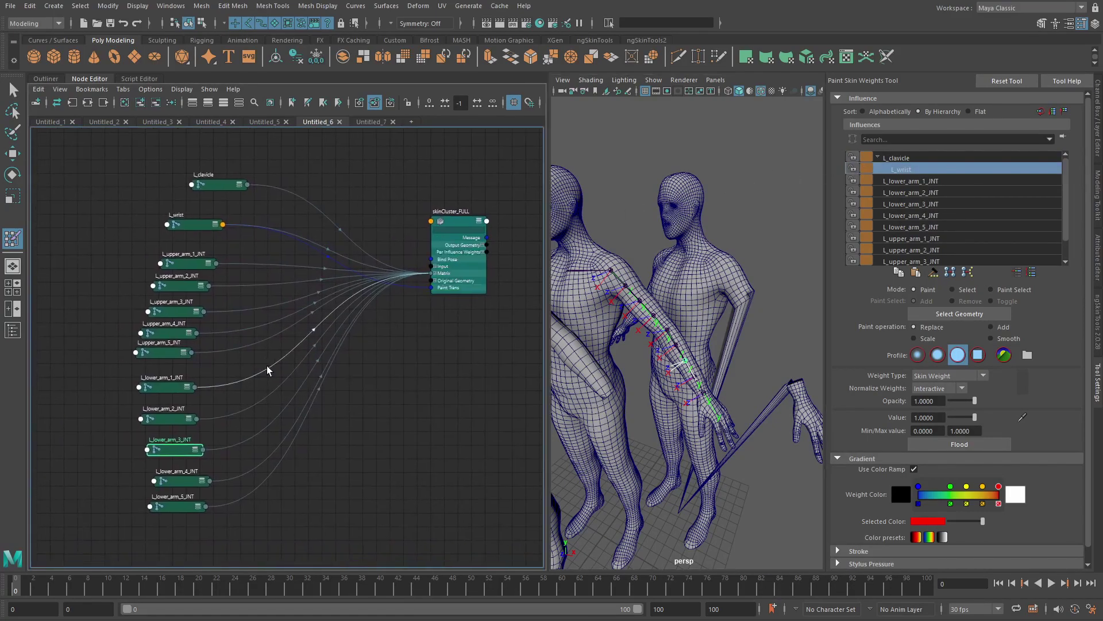
middle_click_drag(425, 317, 415, 319)
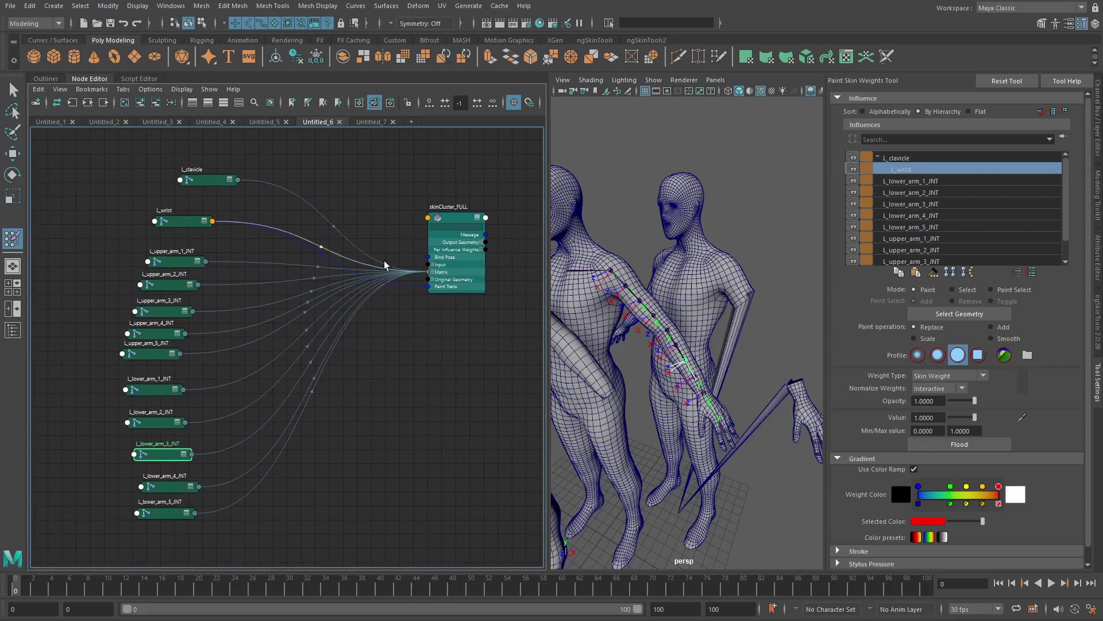
left_click(434, 271)
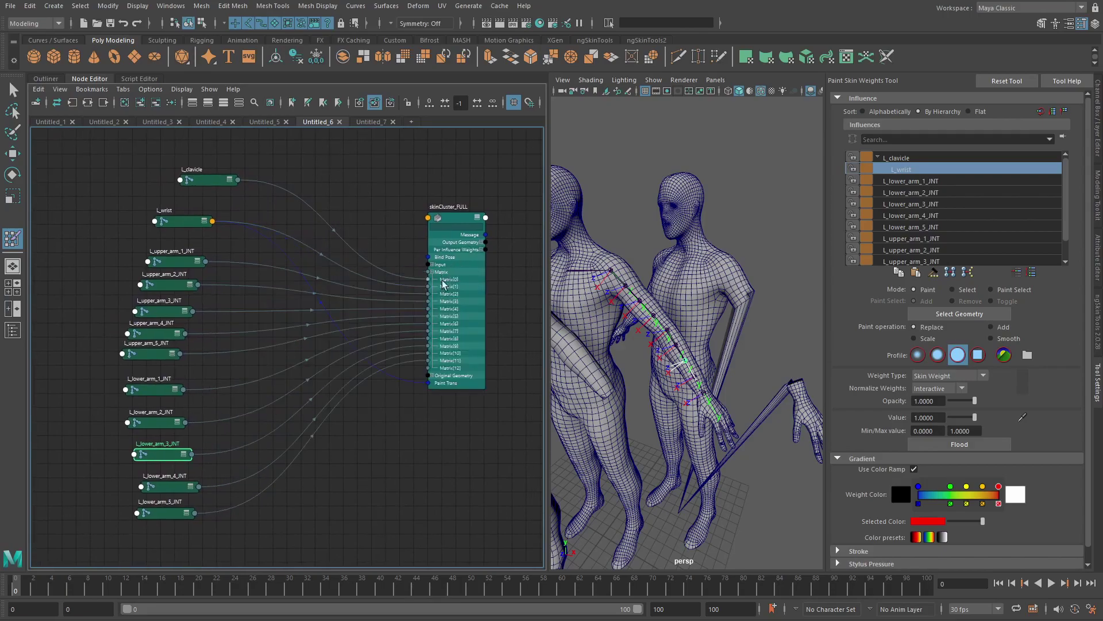
Return to the componentFalloff4 network and check the upper arm joint on the skinned body in the viewport.
left_click(270, 122)
middle_click_drag(231, 241, 356, 244, "alt")
scroll(355, 246, "down", 1)
middle_click_drag(260, 218, 322, 223, "alt")
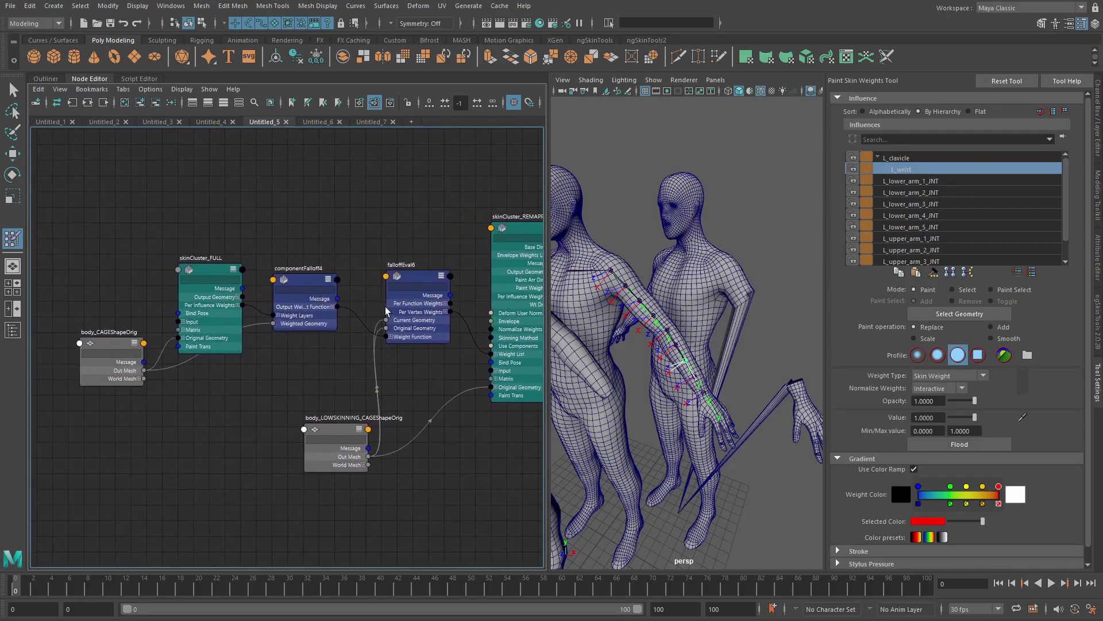
key("w")
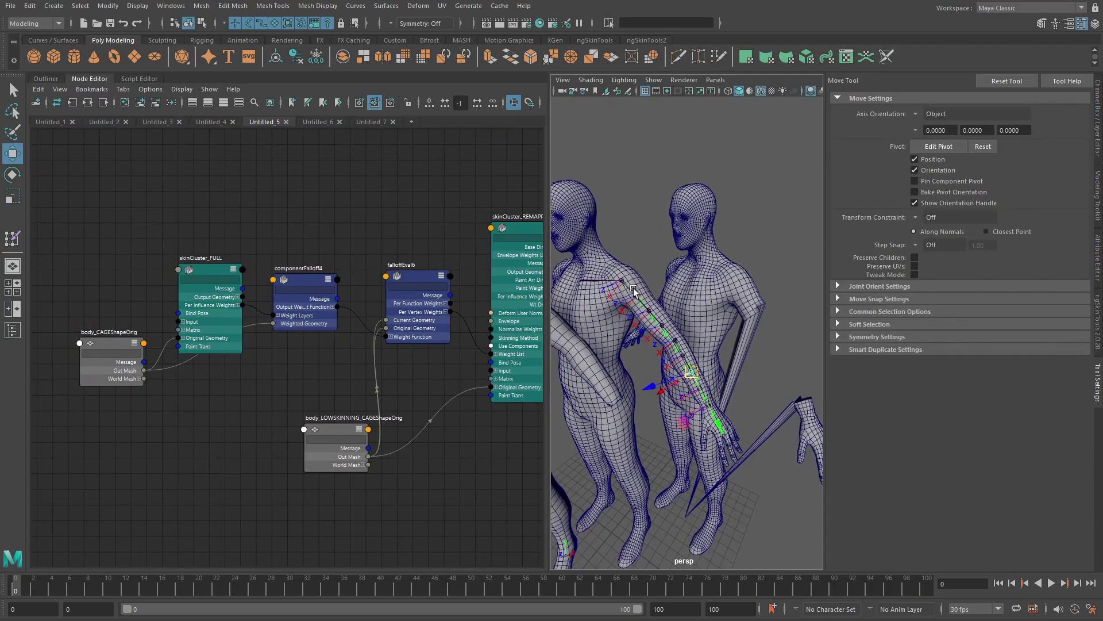
left_click(636, 296)
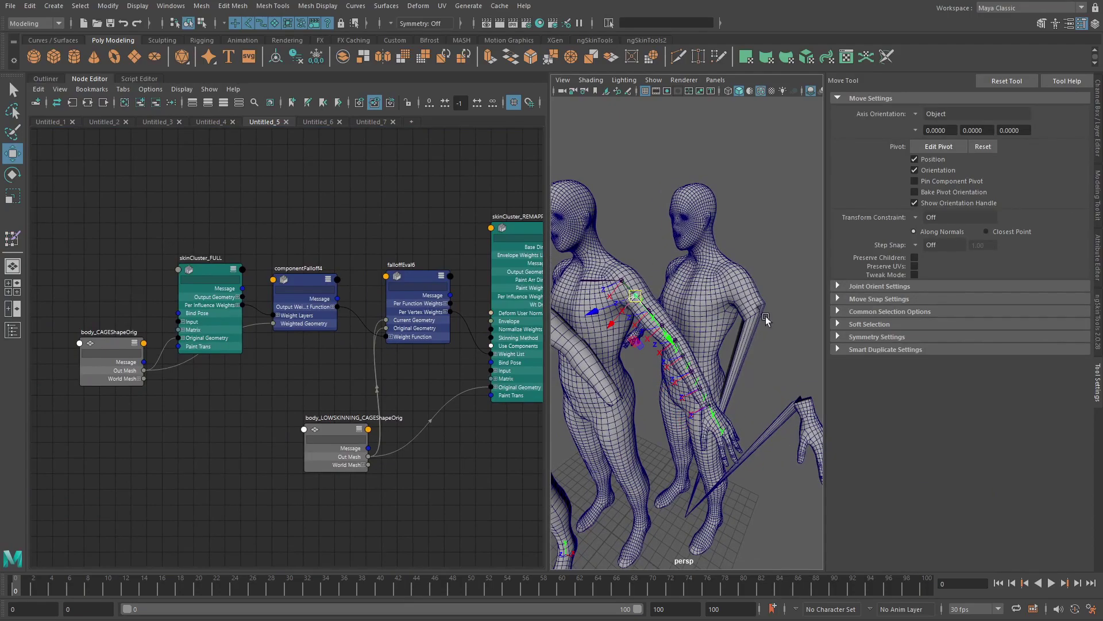
left_click(308, 377)
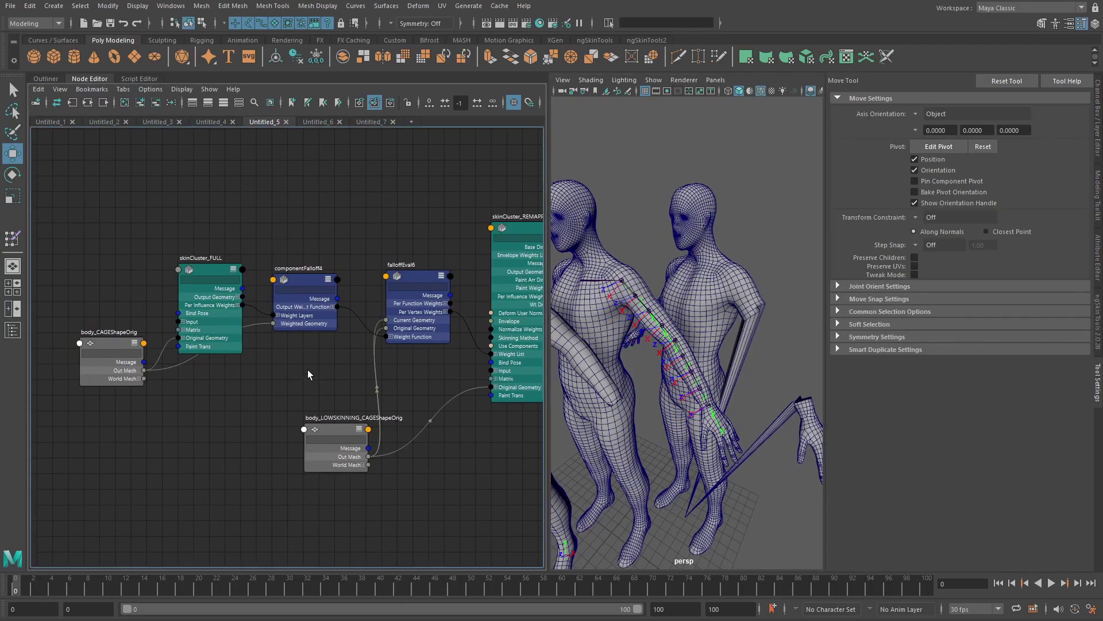
Enlarge the node graph to full screen and create a blendFalloff node below componentFalloff4.
middle_click_drag(326, 365, 293, 368, "alt")
key("ctrl+space")
middle_click_drag(187, 331, 311, 361, "alt")
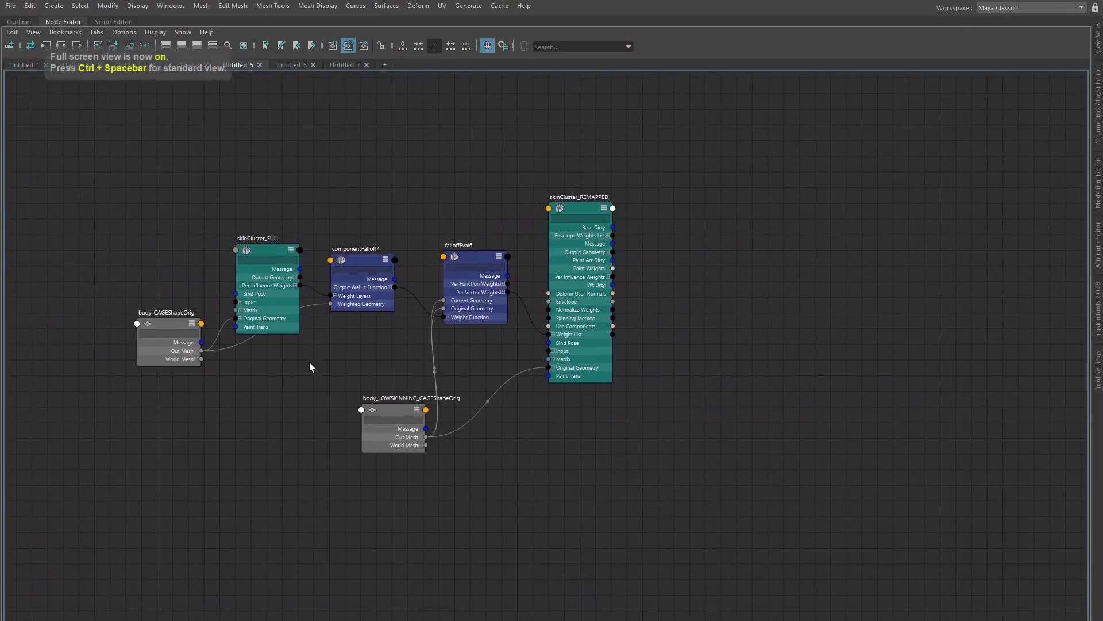
scroll(322, 351, "up", 2)
key("Tab")
type("blendfa")
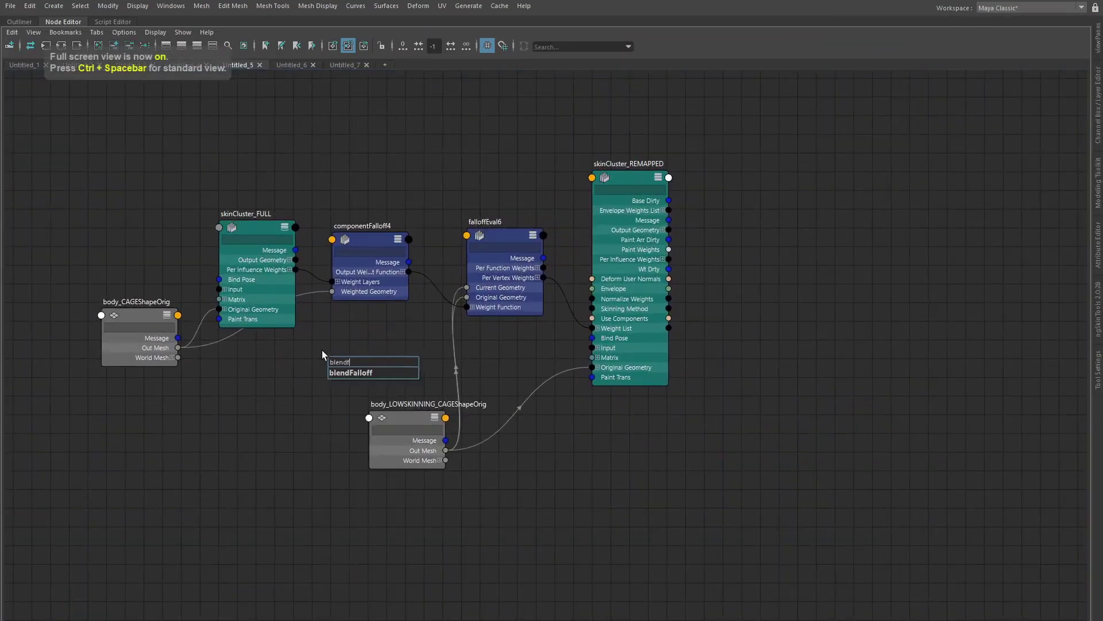
key("Return")
left_click(367, 366)
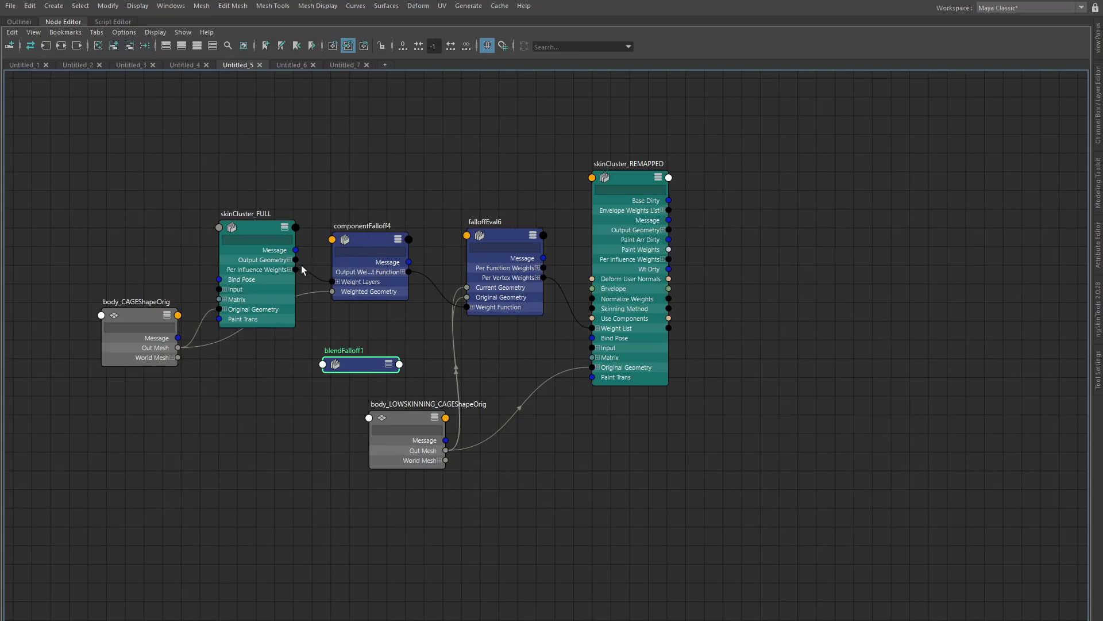
Move skinCluster_FULL and componentFalloff4 farther from falloffEval6, and expand componentFalloff4's Output Weight Function indices.
middle_click_drag(191, 233, 233, 267, "alt")
left_click_drag(129, 179, 398, 360)
left_click_drag(447, 323, 319, 316)
scroll(273, 299, "up", 2)
left_click(326, 301)
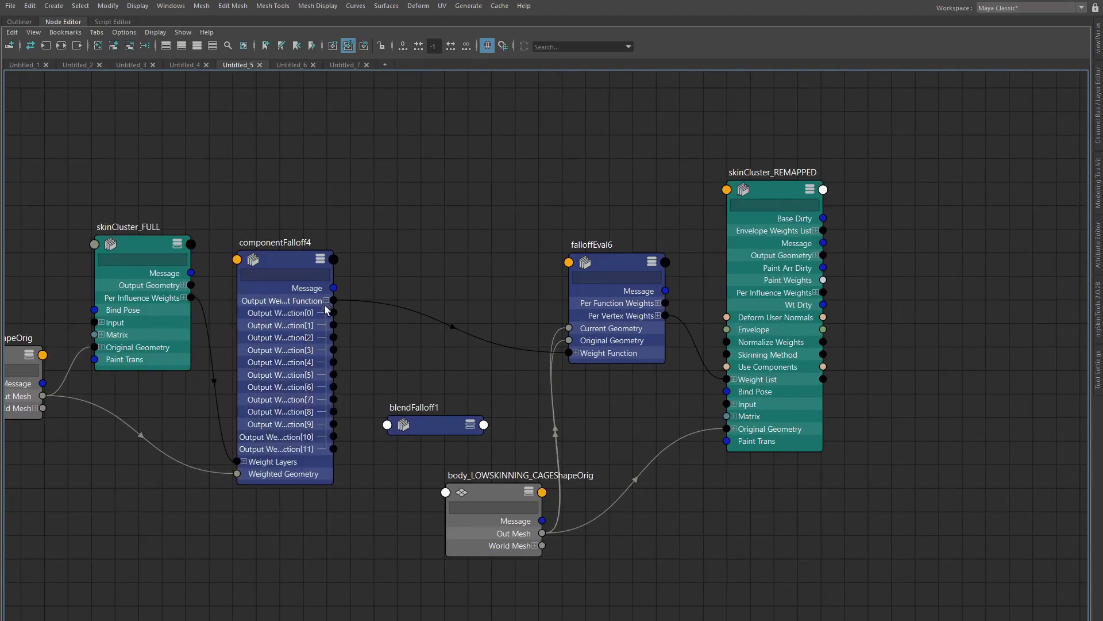
left_click_drag(303, 255, 308, 229)
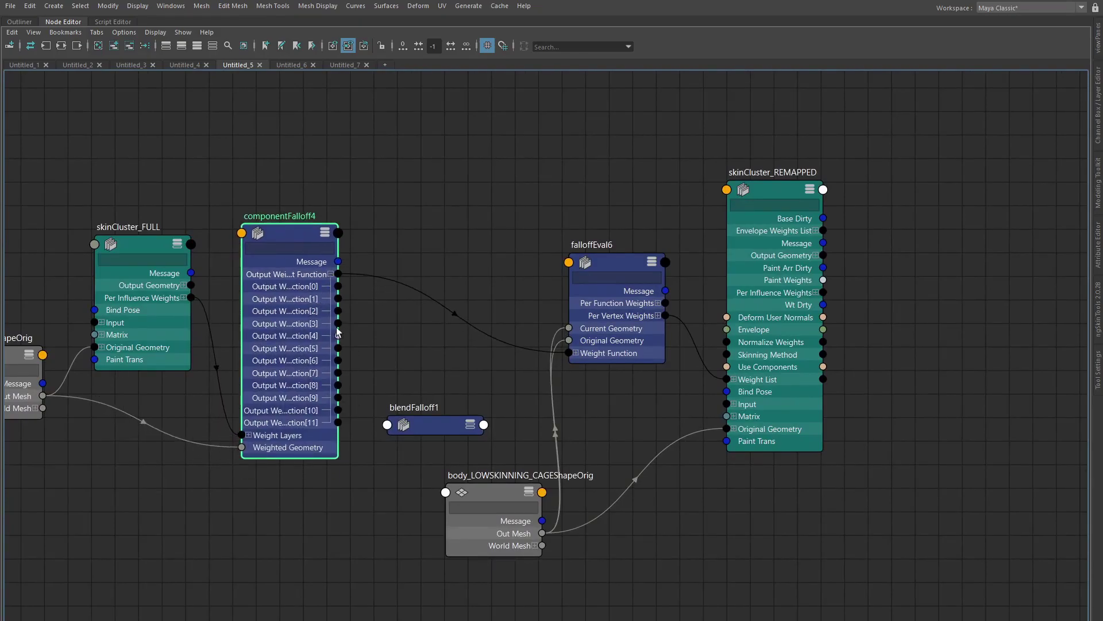
Compare the Matrix indices of skinCluster_FULL with the Output Weight Function indices of componentFalloff4.
left_click(294, 64)
scroll(424, 288, "up", 8)
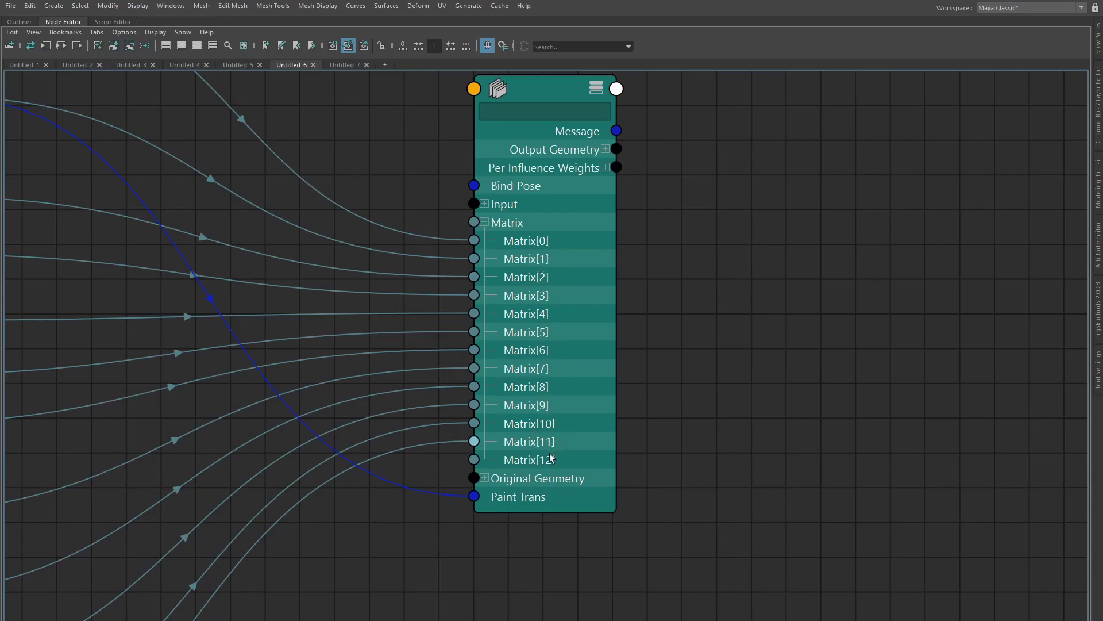
left_click(253, 67)
scroll(310, 259, "up", 3)
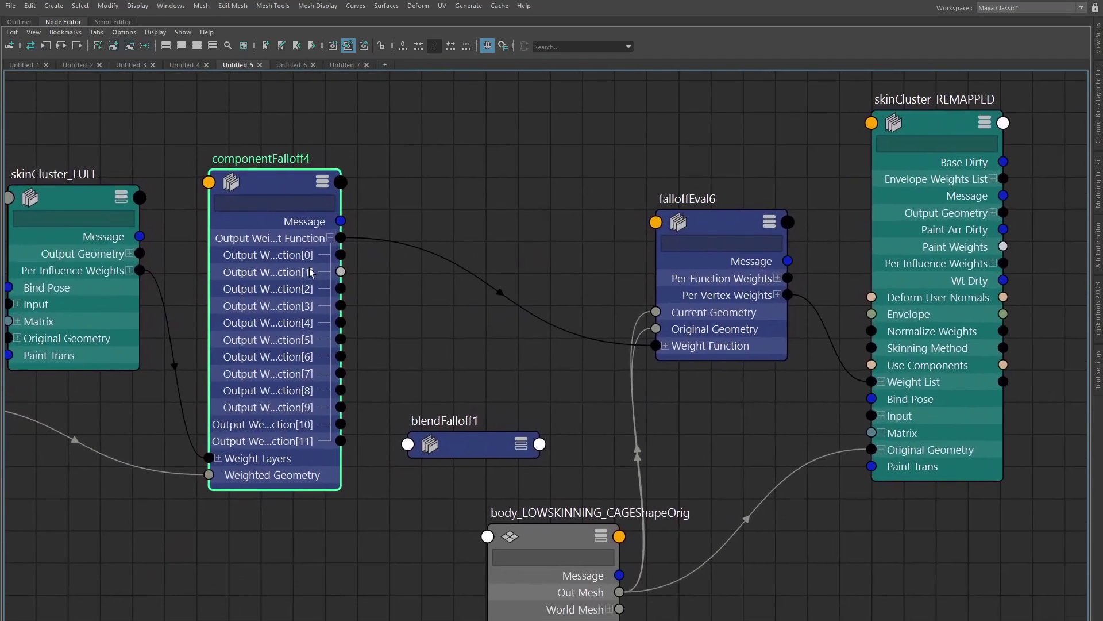
scroll(345, 276, "down", 2)
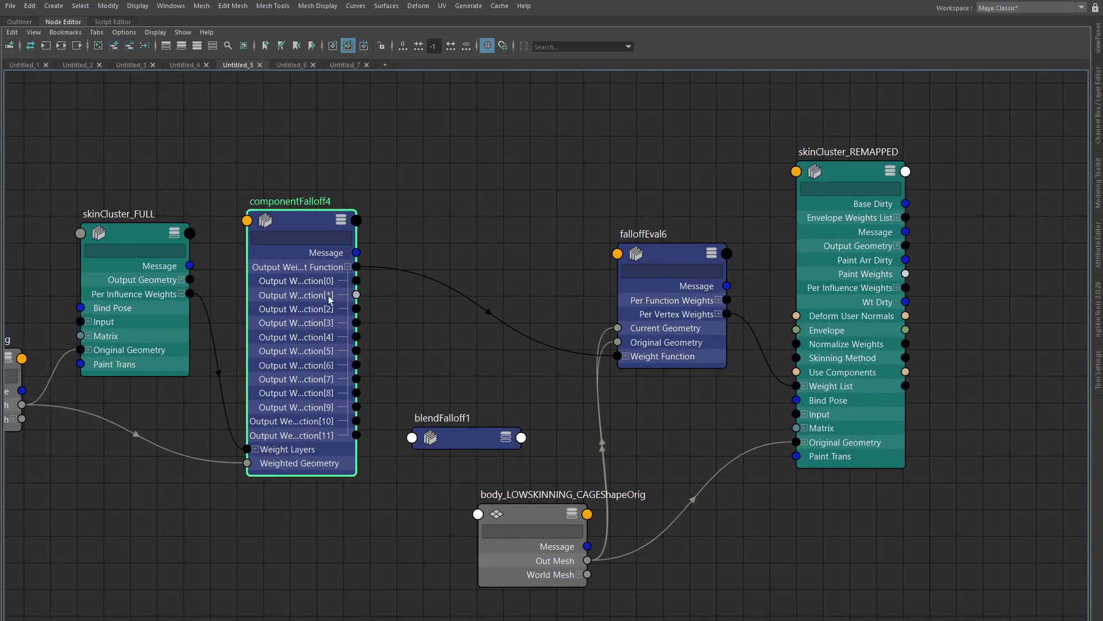
Expand falloffEval6's Weight Function indices, move the node up, and delete its incoming connection from componentFalloff4.
left_click(625, 356)
left_click_drag(645, 362, 641, 251)
left_click_drag(540, 289, 540, 289)
key("Delete")
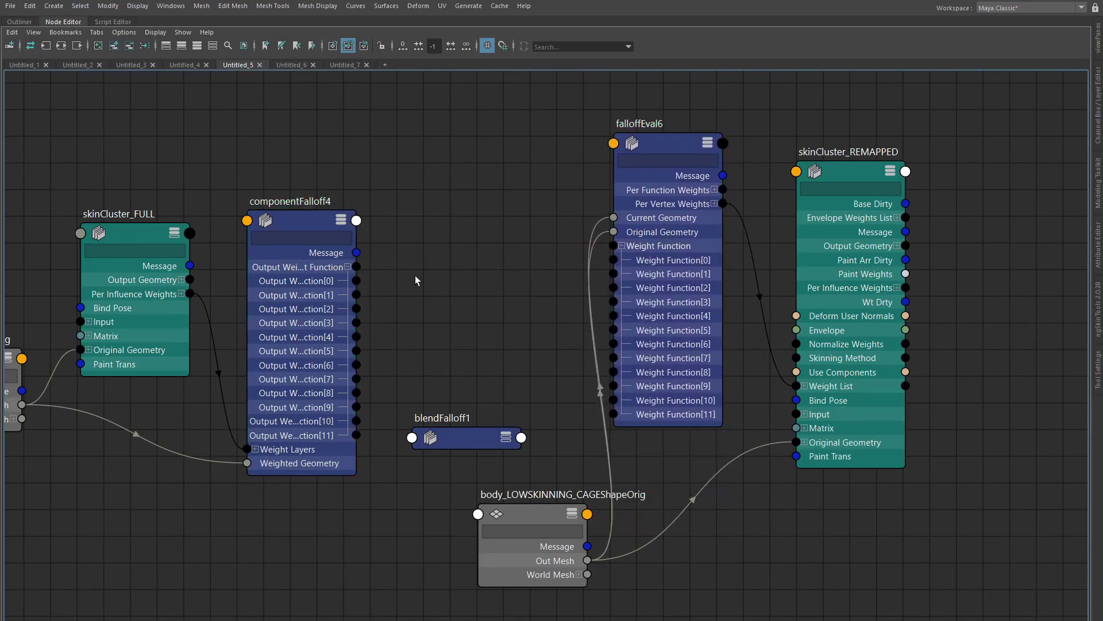
Check L_clavicle's Matrix index on both skin clusters, and connect componentFalloff4's Output Weight Function[0] to falloffEval6's Weight Function[0].
left_click(290, 65)
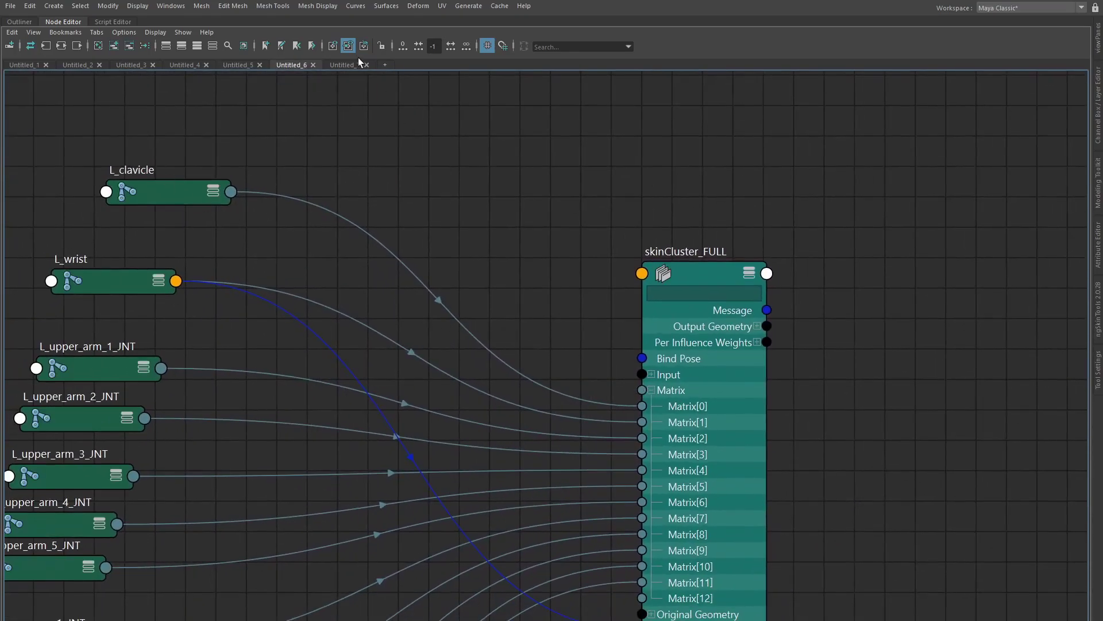
left_click(343, 65)
left_click(549, 395)
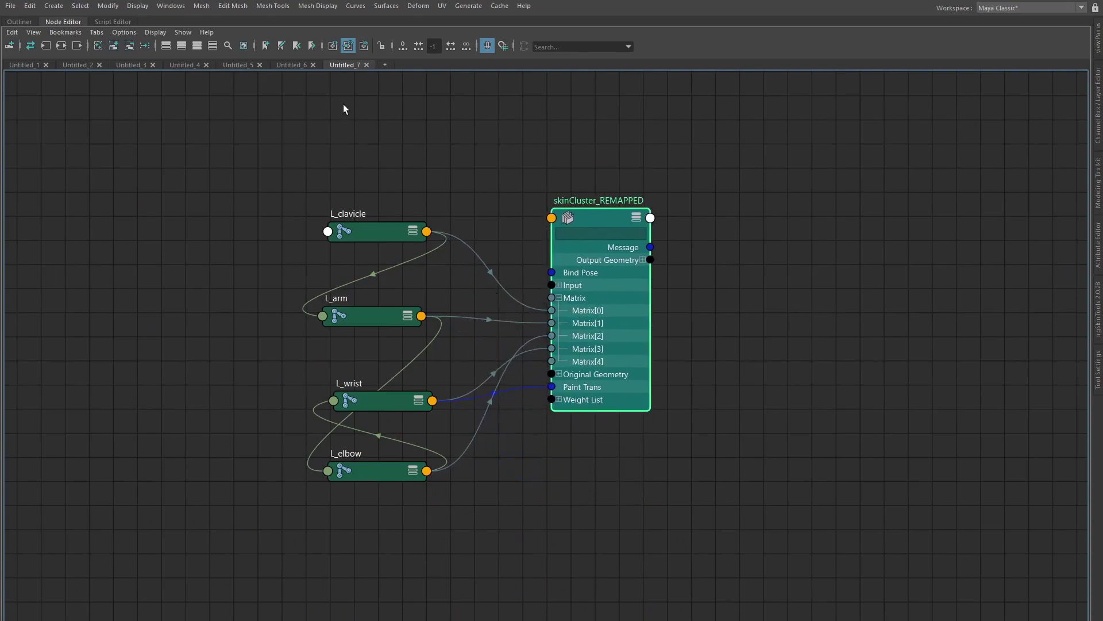
left_click(292, 65)
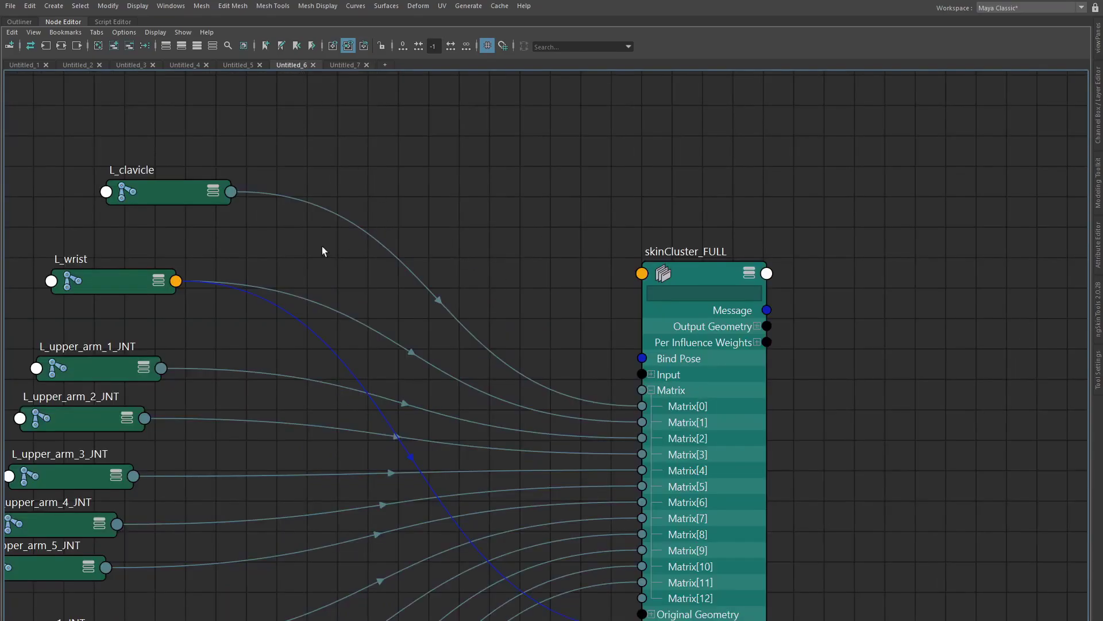
left_click(236, 65)
left_click_drag(334, 292, 598, 274)
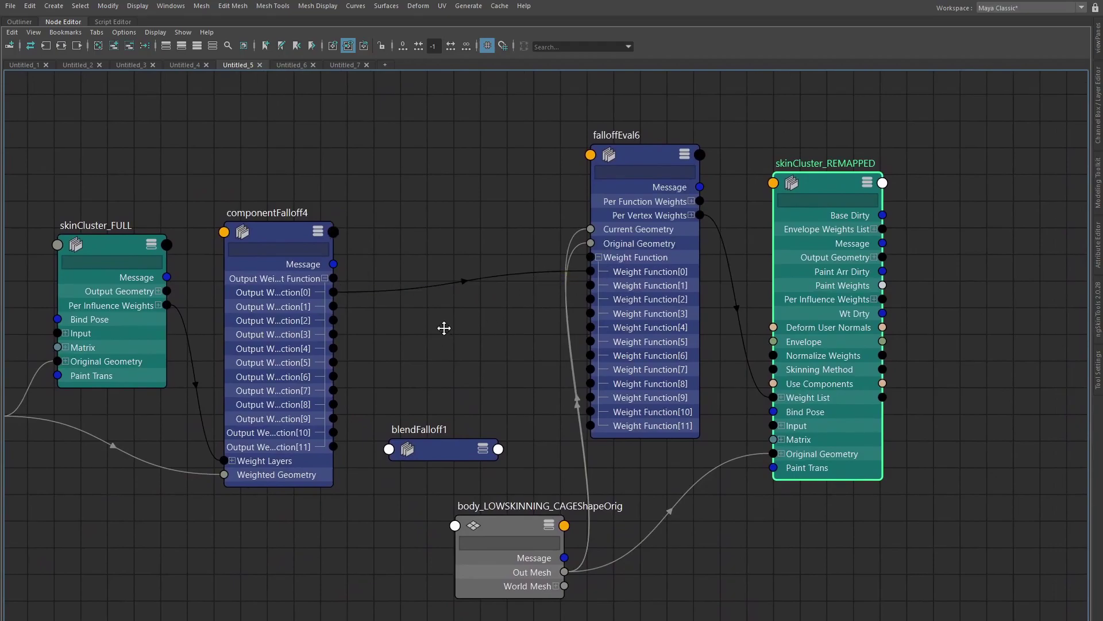
Check which Matrix index of skinCluster_FULL the L_wrist joint feeds.
middle_click_drag(444, 328, 433, 317, "alt")
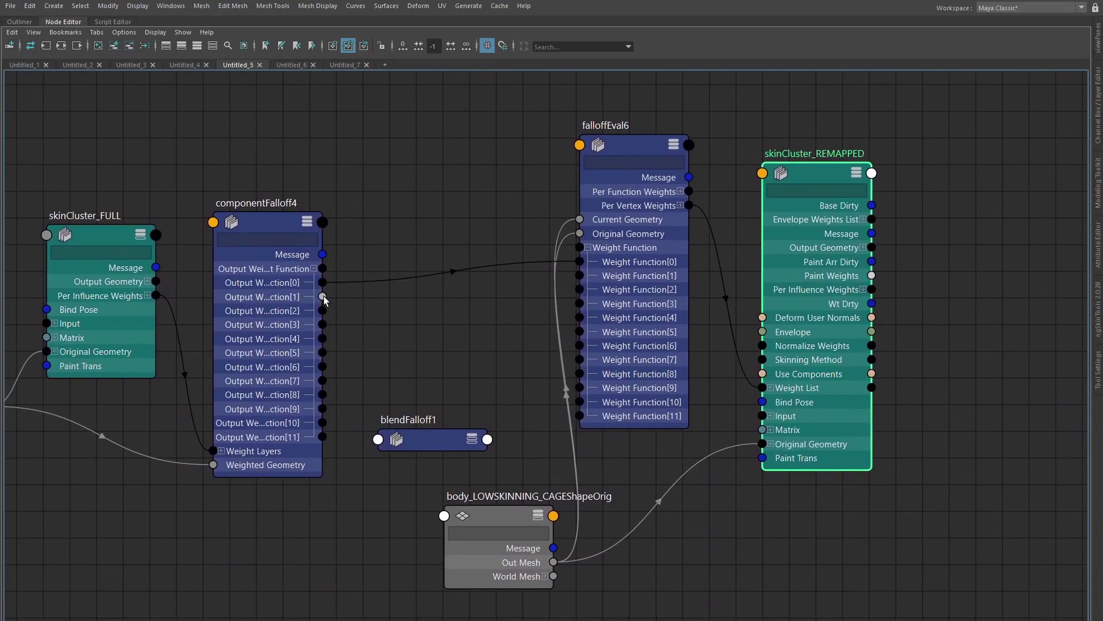
left_click(289, 67)
middle_click_drag(427, 269, 523, 232, "alt")
scroll(506, 253, "down", 3)
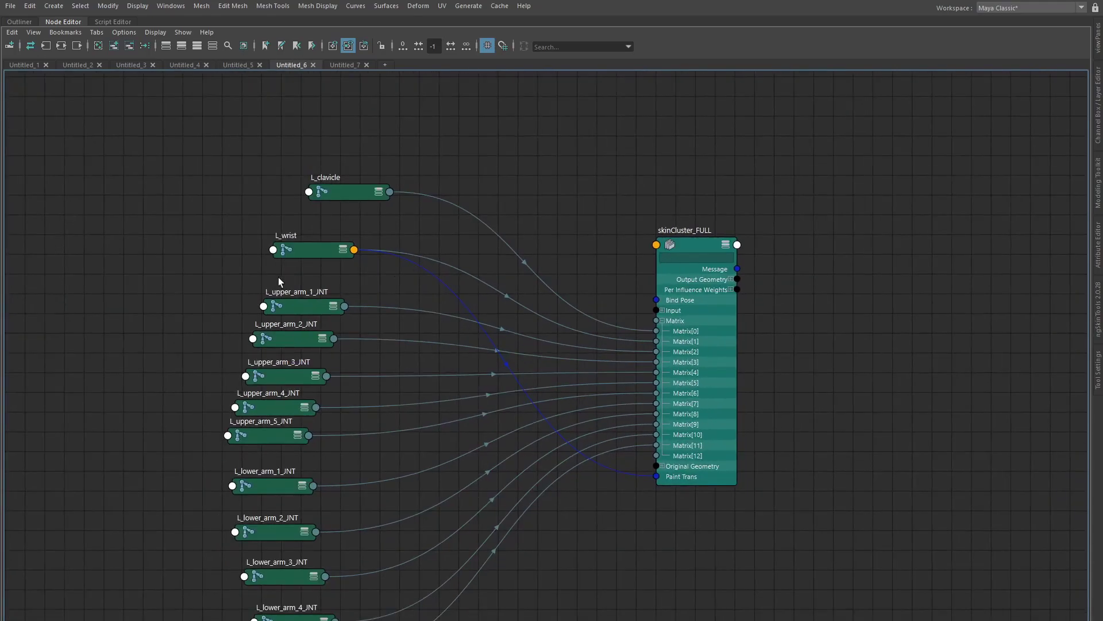
double_click(314, 251)
left_click(329, 260)
mouse_move(317, 249)
left_mouse_down()
mouse_move(301, 244)
mouse_move(329, 251)
left_mouse_up()
In the skinCluster_REMAPPED graph, place L_elbow directly below L_arm and L_wrist beneath L_elbow.
left_click(343, 65)
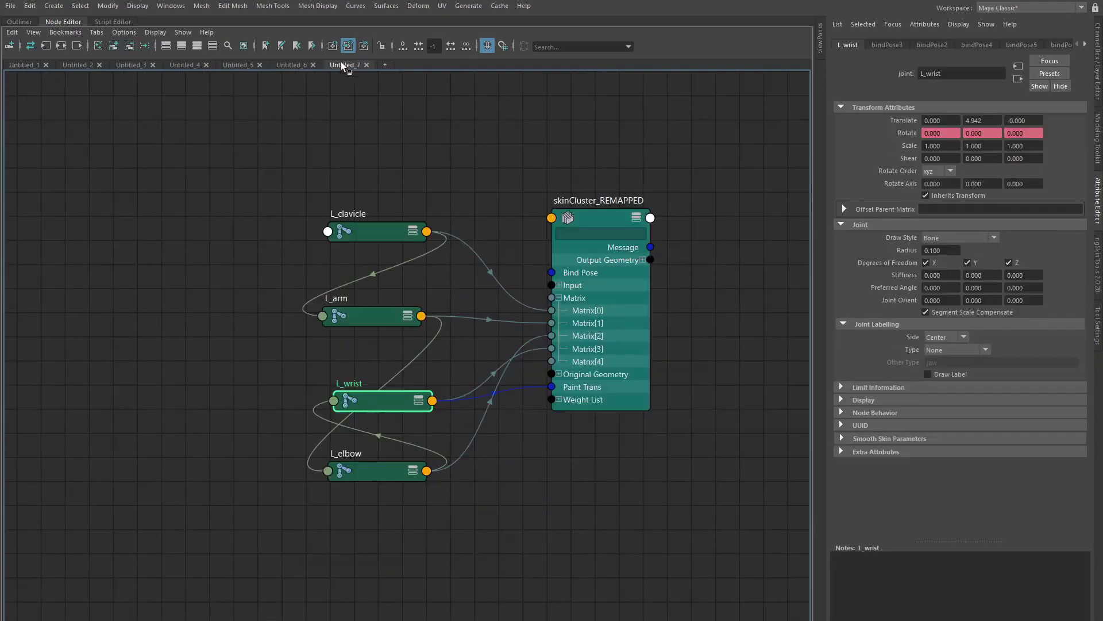
left_click_drag(593, 296, 616, 307)
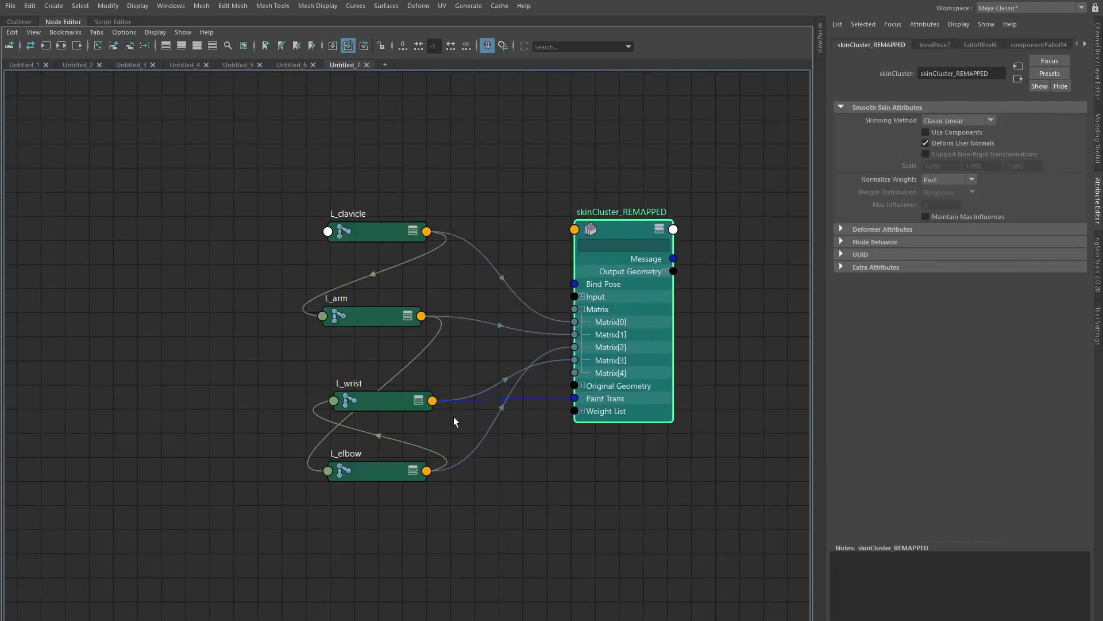
left_click_drag(360, 466, 344, 359)
left_click_drag(366, 400, 347, 451)
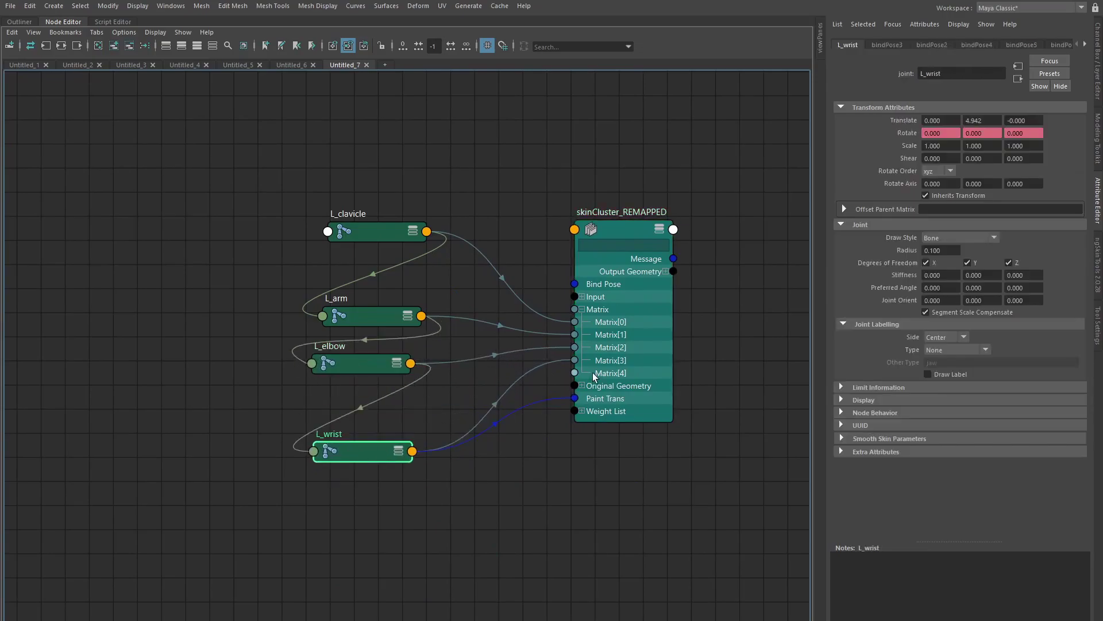
Connect componentFalloff4's Output Weight Function[1] to Weight Function[3] of falloffEval6.
left_click(242, 65)
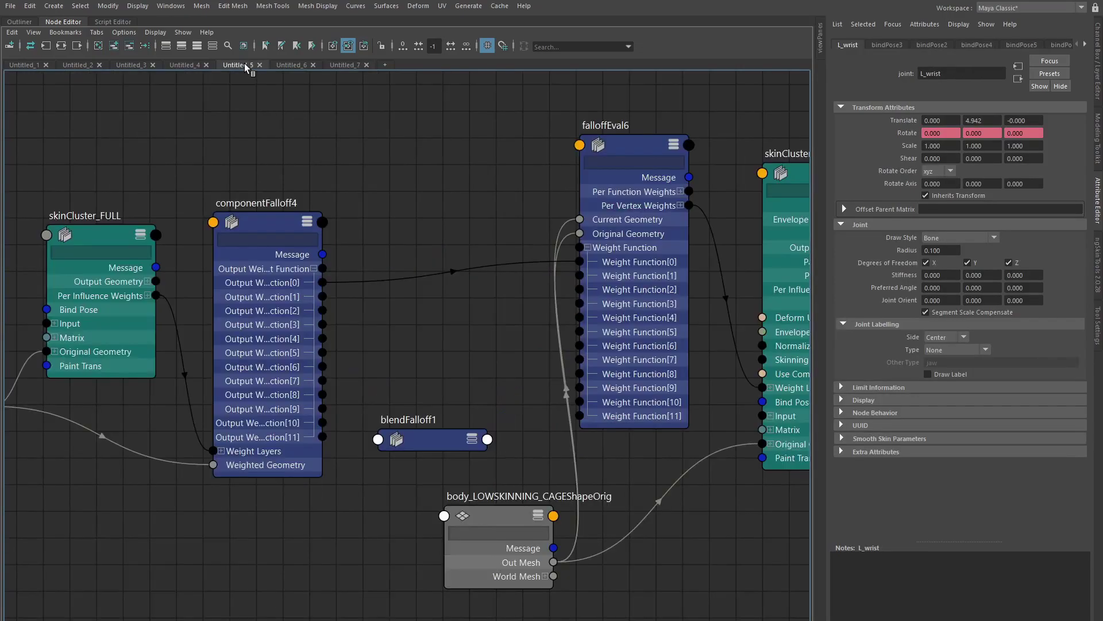
middle_click_drag(428, 277, 390, 272)
left_click_drag(285, 291, 555, 301)
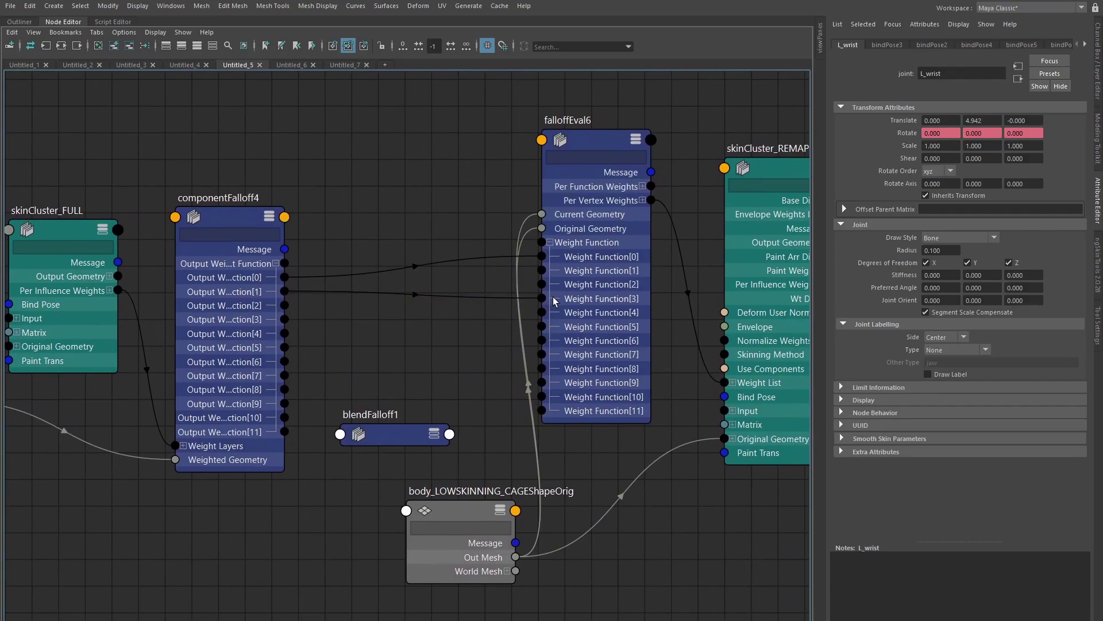
left_click(465, 339)
Review which Matrix indices of skinCluster_FULL the upper arm and lower arm joints feed.
middle_click_drag(345, 334, 364, 328)
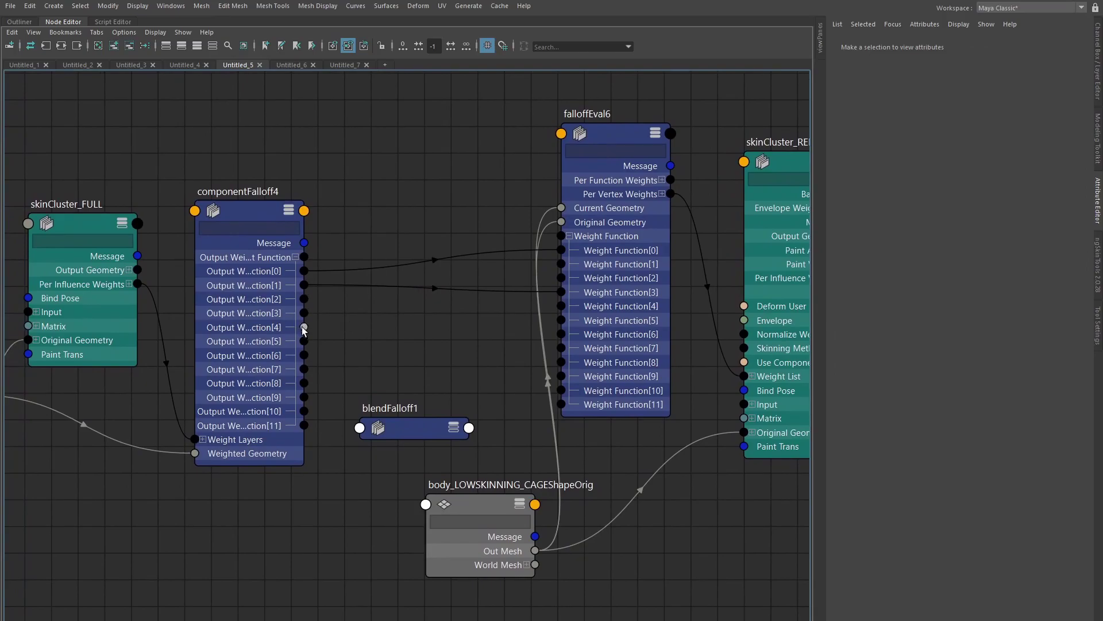
left_click(291, 65)
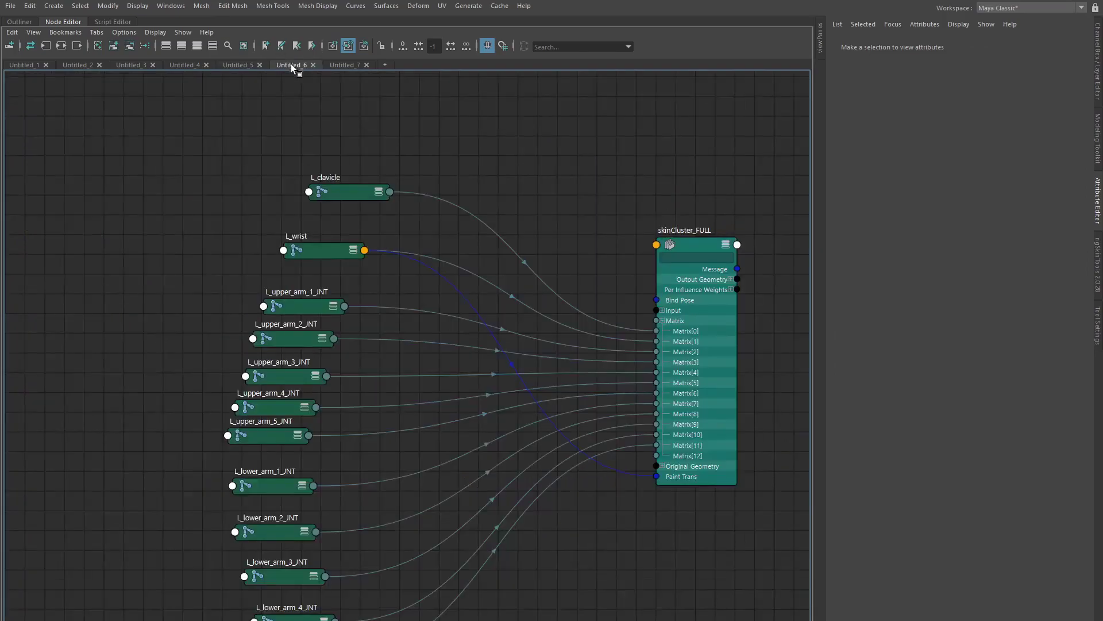
left_click_drag(230, 339, 294, 436)
middle_click_drag(406, 408, 378, 271)
mouse_move(251, 531)
left_mouse_down()
mouse_move(284, 533)
mouse_move(269, 526)
left_mouse_up()
left_click(455, 454)
Rename the blendFalloff node in the falloff network as upper_arm.
left_click(238, 65)
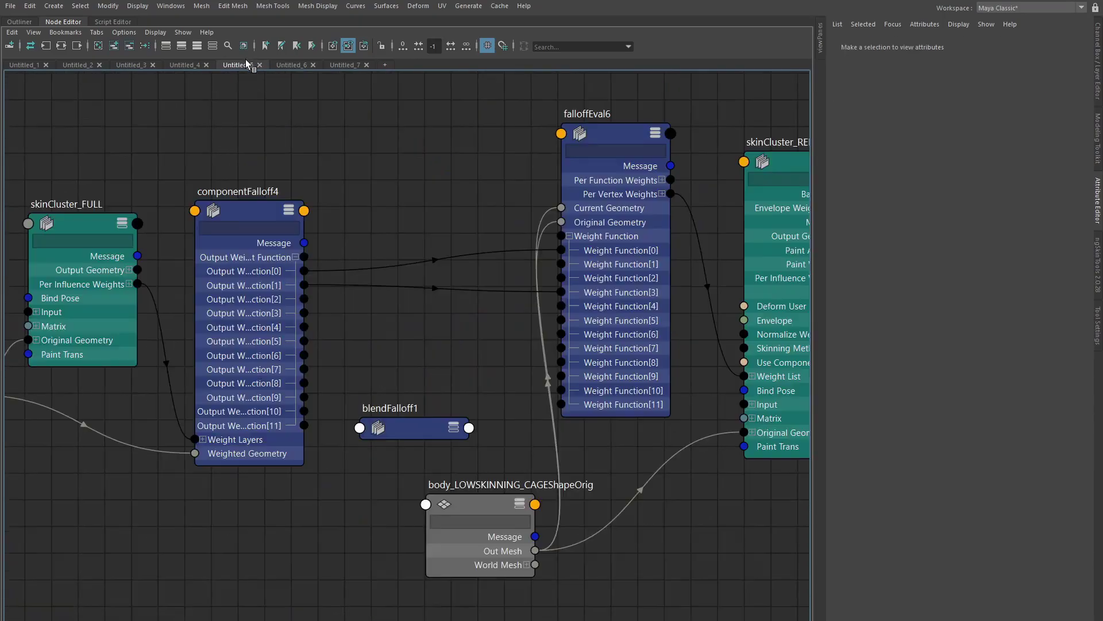
left_click_drag(415, 423, 422, 397)
double_click(406, 381)
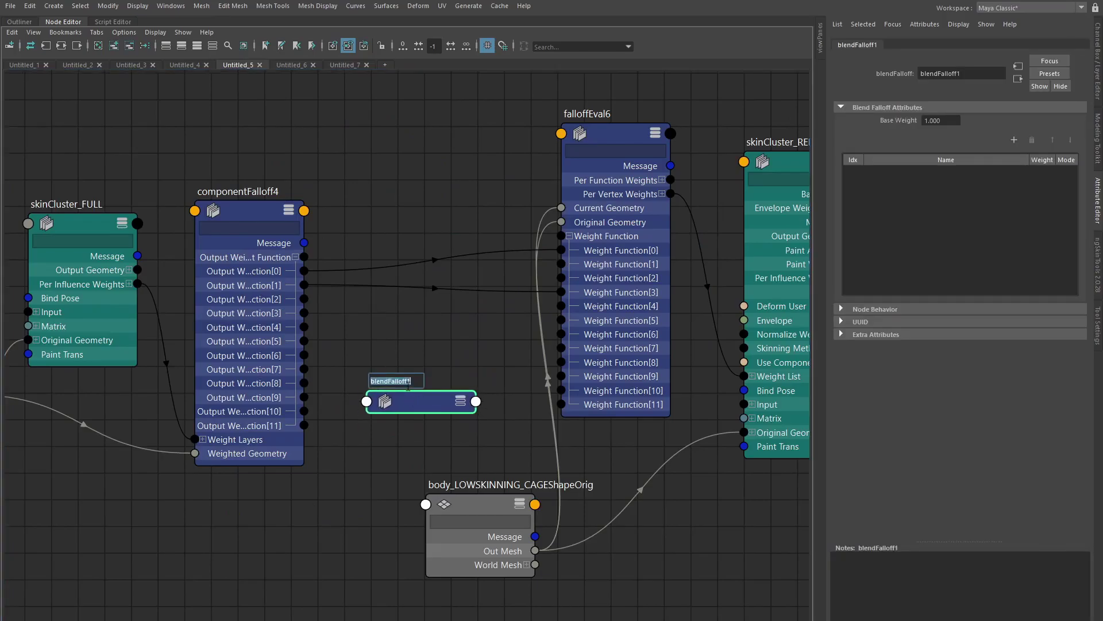
type("upper_arm")
key("Return")
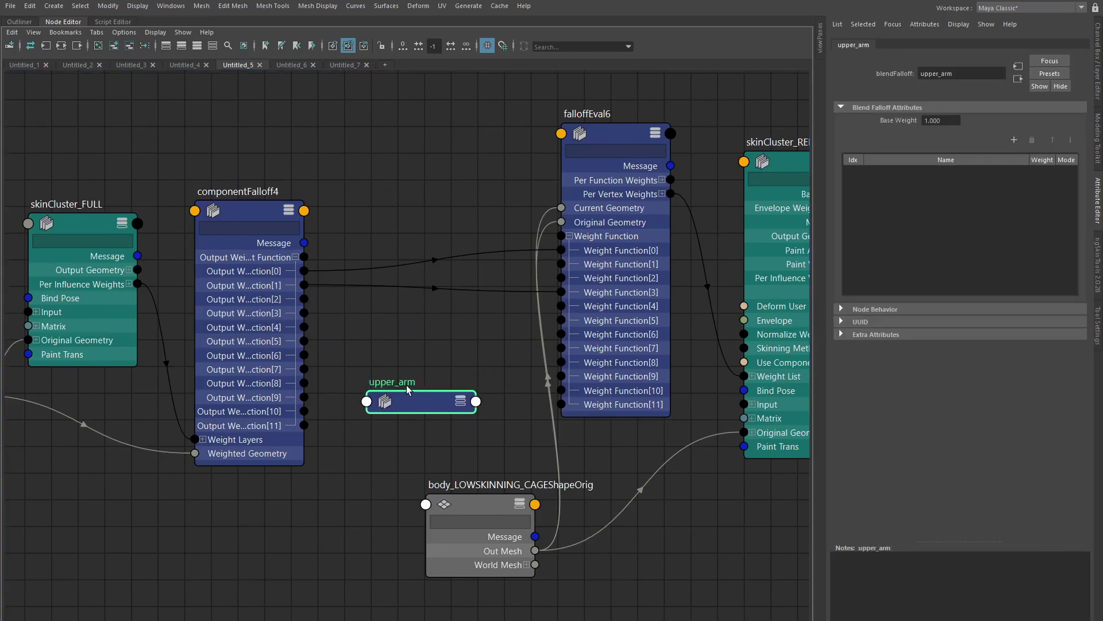
Show all attributes of upper_arm, and connect componentFalloff4's Output Weight Function[2] and [3] to the Weight Functions of Target[0] and Target[1].
key("2")
right_click_drag(437, 361, 441, 506)
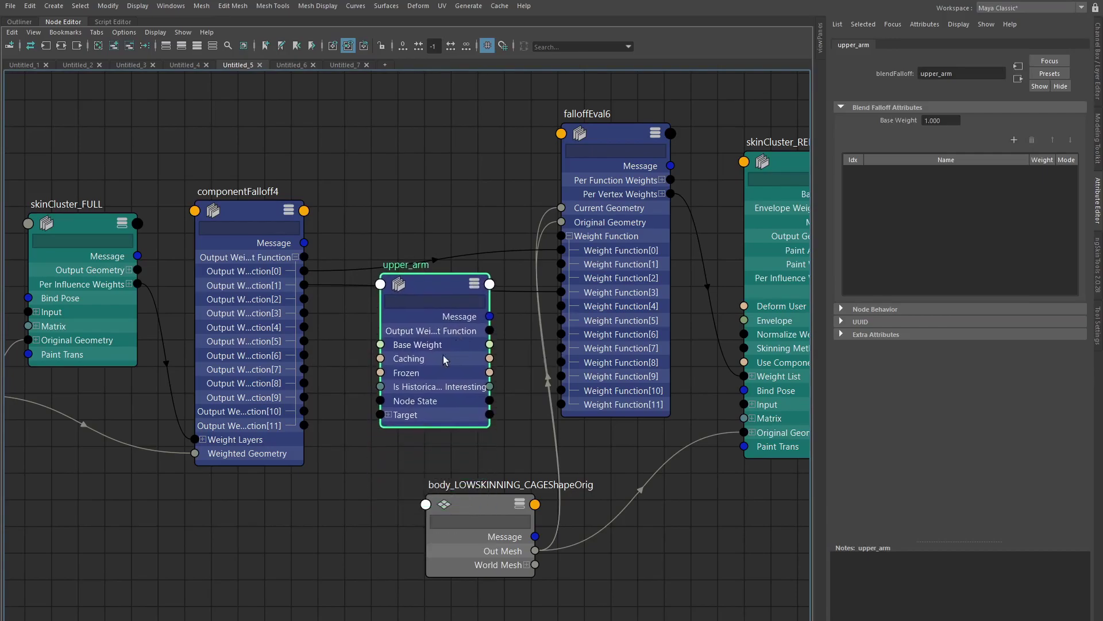
left_click(391, 415)
left_click_drag(304, 299, 388, 397)
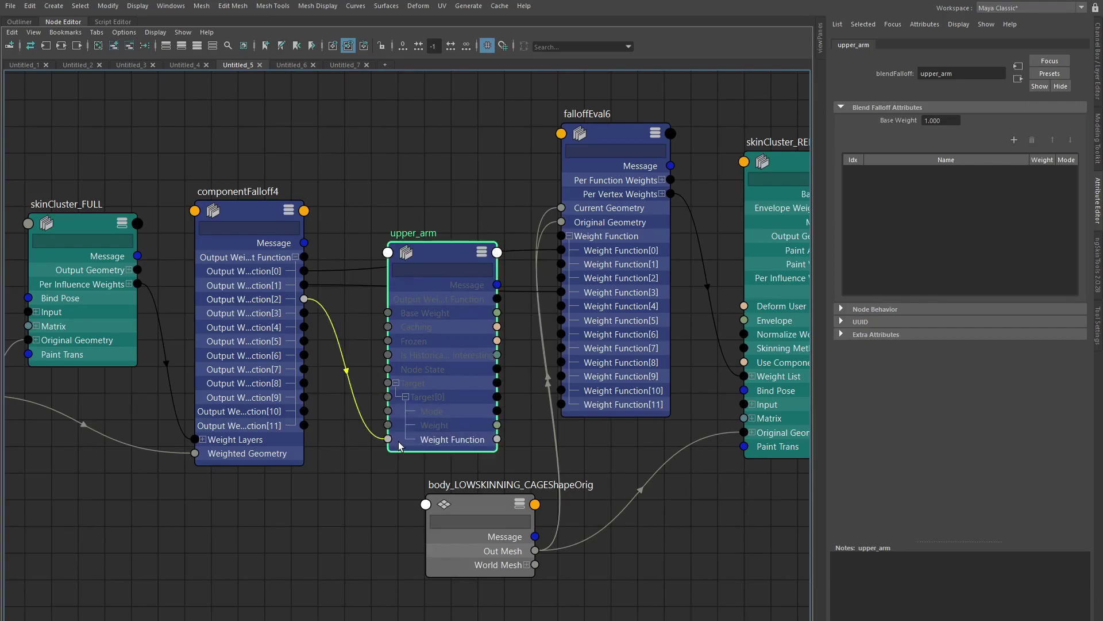
left_click_drag(304, 312, 395, 497)
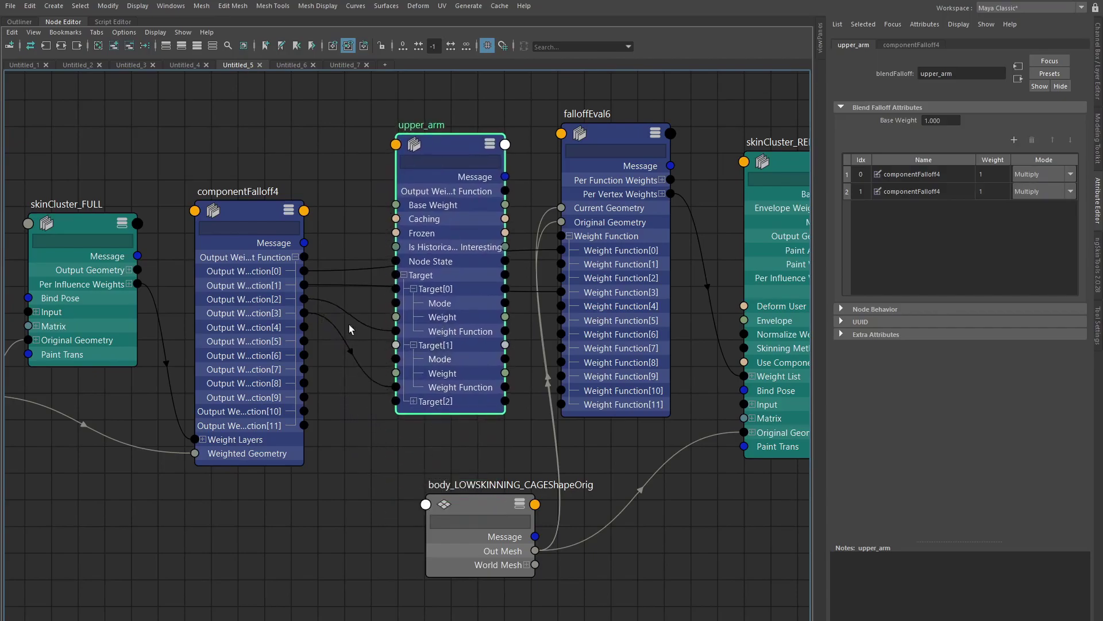
Connect componentFalloff4's Output Weight Function[4], [5] and [6] to the Weight Functions of upper_arm's Target[2], [3] and [4].
left_click_drag(307, 327, 401, 446)
left_click_drag(304, 341, 396, 419)
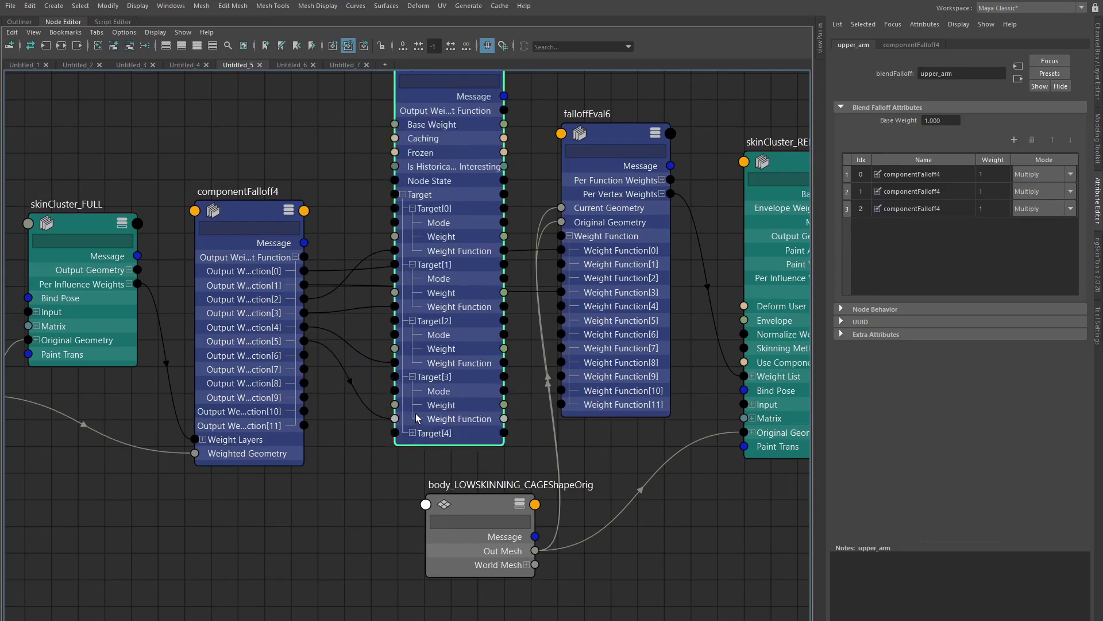
left_click_drag(304, 355, 411, 410)
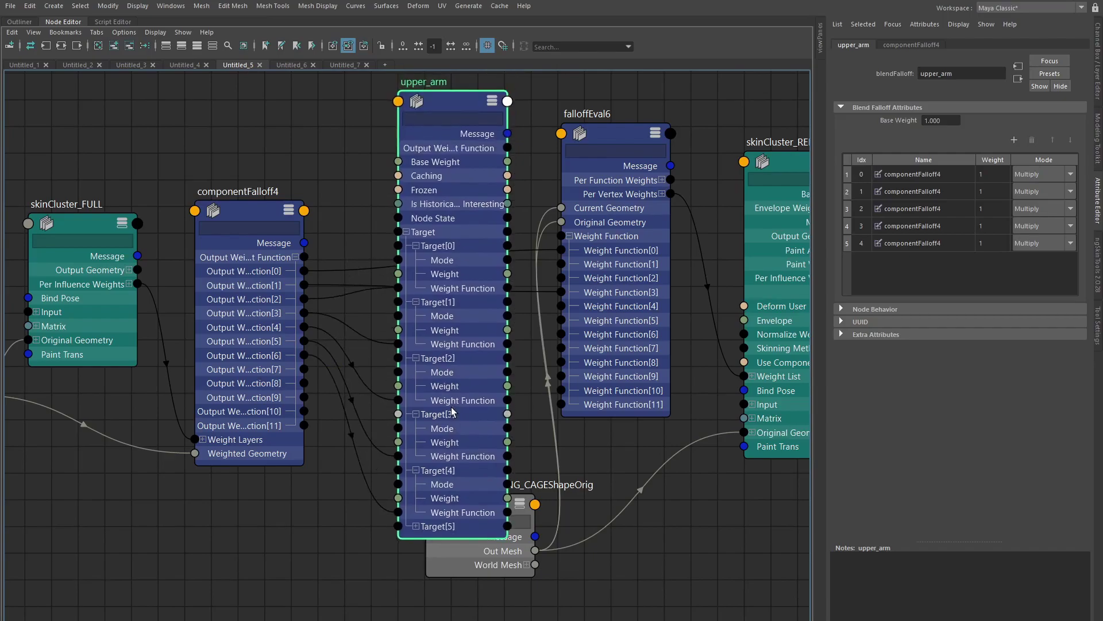
Connect upper_arm's Output Weight Function to Weight Function[1] of falloffEval6, checking it against L_arm's Matrix index on skinCluster_REMAPPED.
key("1")
left_click_drag(450, 104, 436, 336)
key("3")
left_click_drag(487, 366, 566, 272)
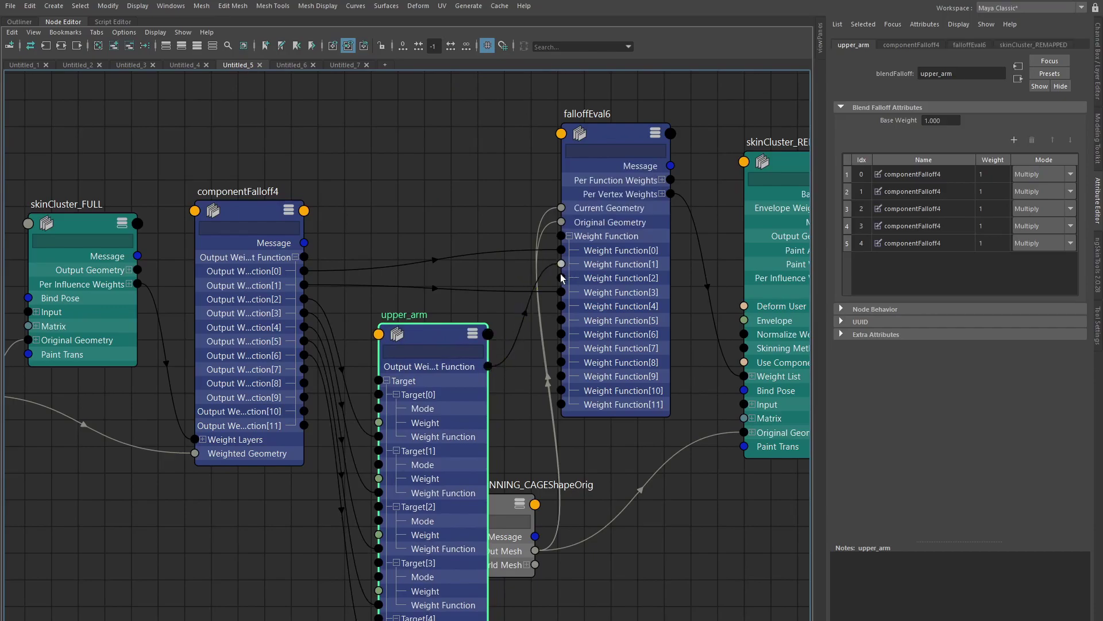
left_click_drag(432, 341, 413, 309)
left_click(349, 62)
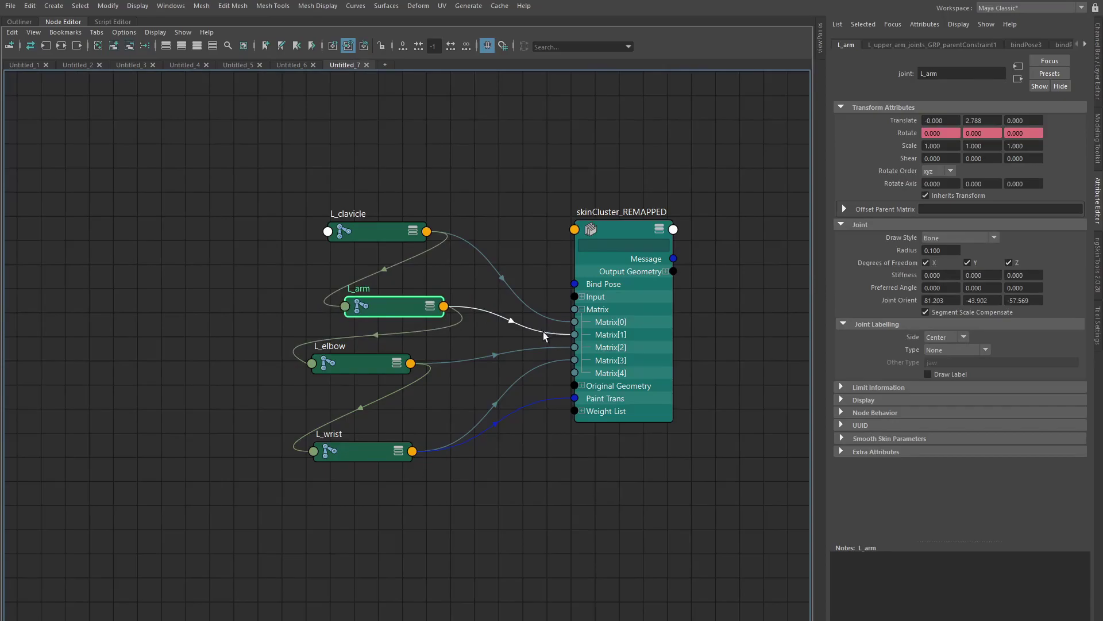
left_click(241, 65)
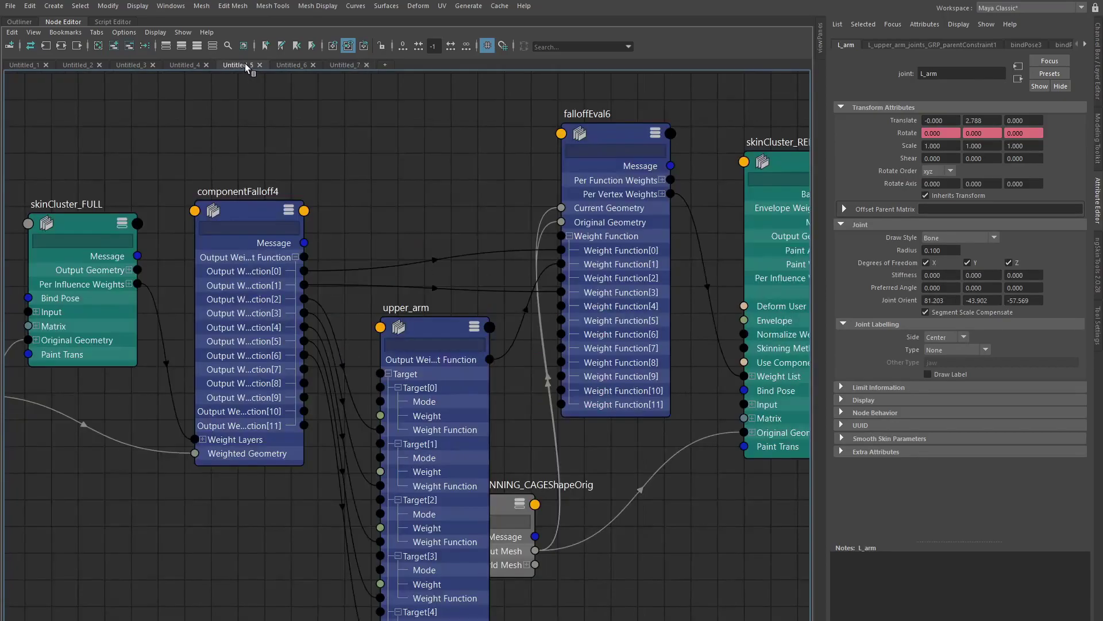
Collapse the upper_arm node, and create a second blendFalloff node below it named lower_arm.
left_click(425, 326)
key("1")
left_click_drag(429, 324, 421, 310)
left_click(425, 365)
key("Tab")
type("blendfa")
key("Return")
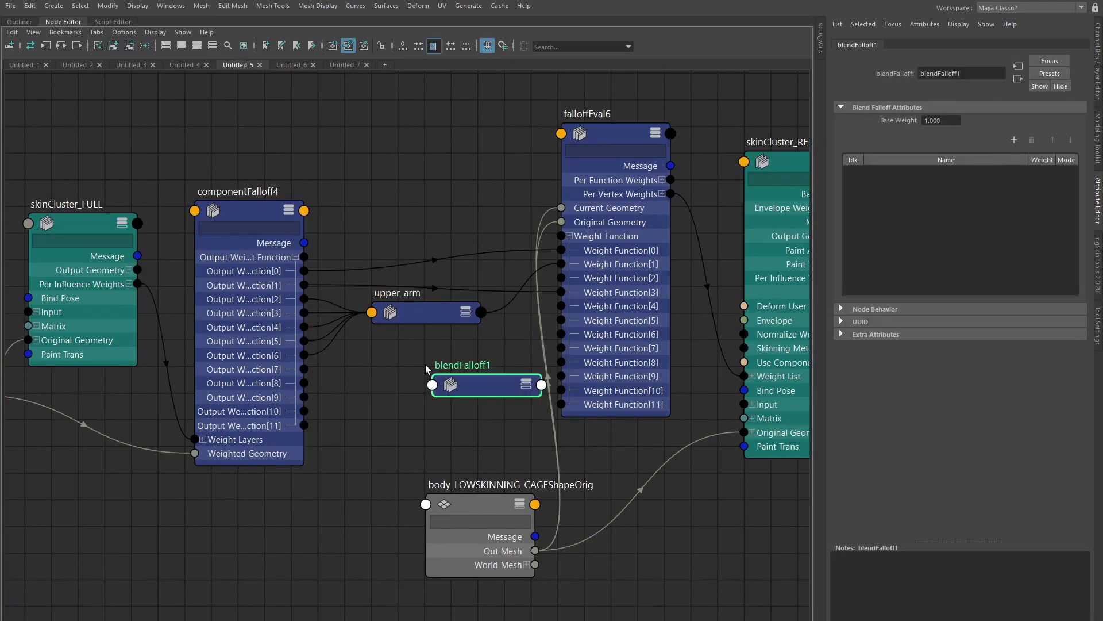
double_click(443, 380)
key("BackSpace")
key("Return")
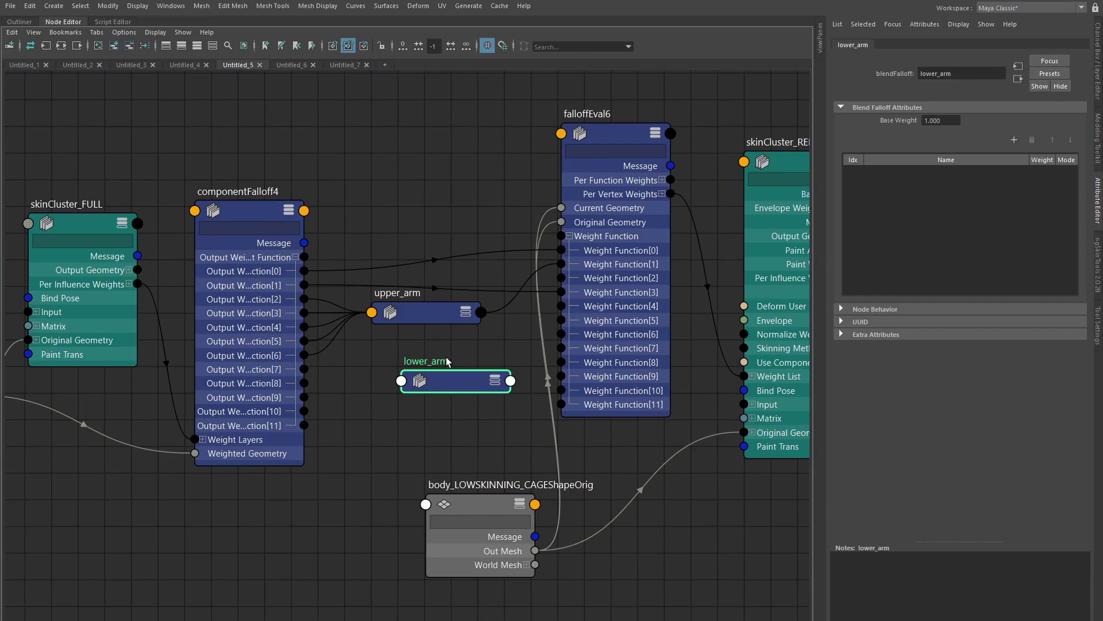
Show all attributes of the lower_arm node and expand its Target attribute for connecting.
left_click_drag(445, 381, 424, 367)
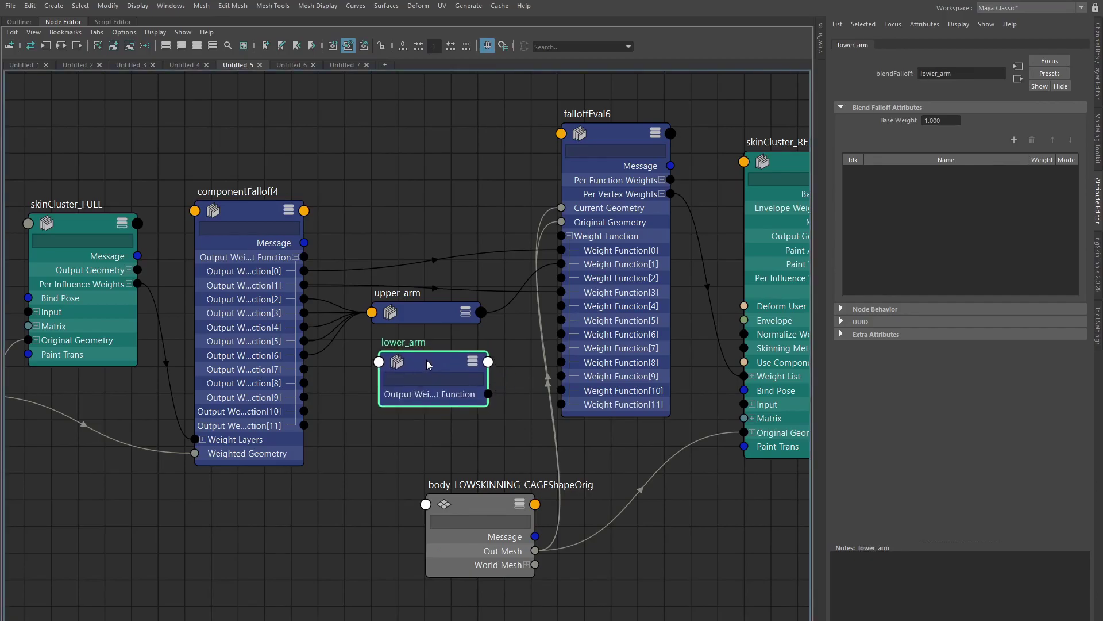
right_click(426, 362)
left_click(419, 511)
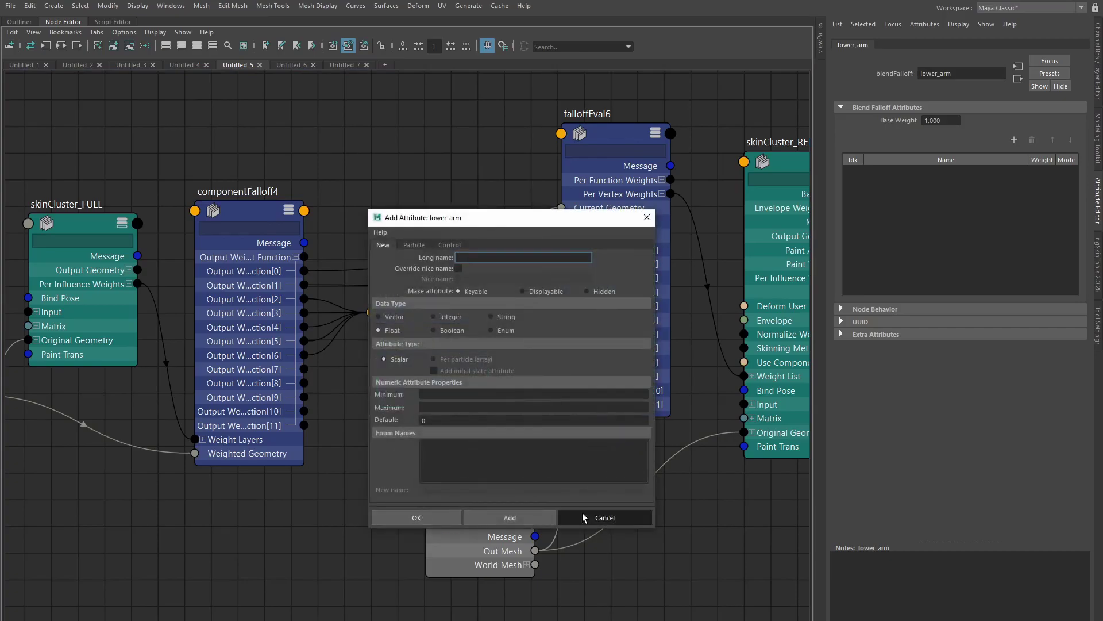
left_click(581, 514)
right_click(437, 362)
left_click(432, 507)
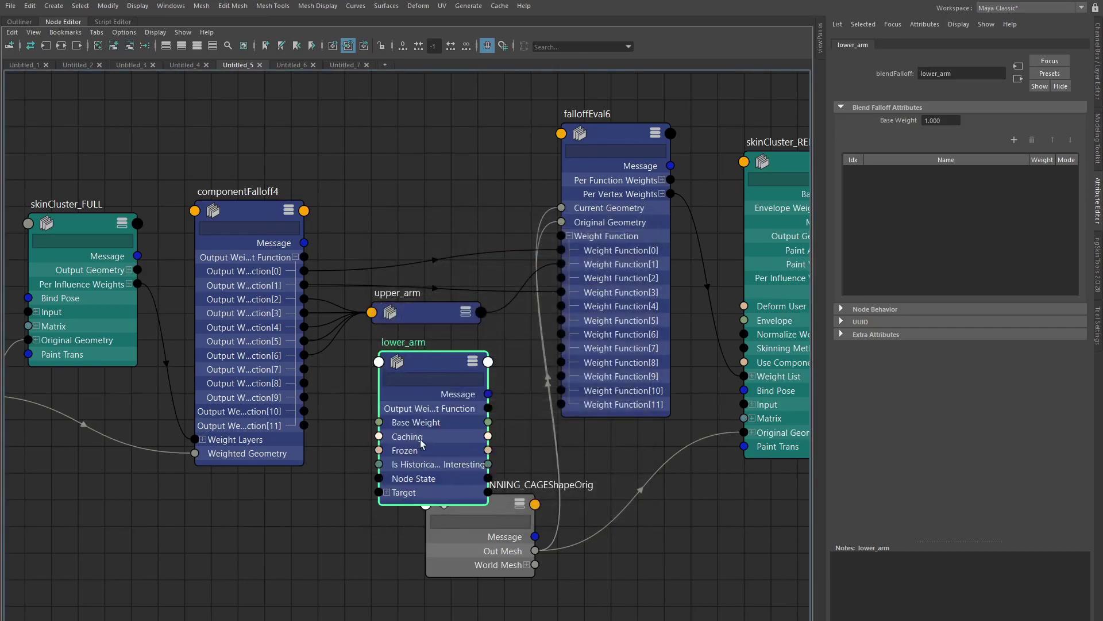
left_click_drag(326, 462, 345, 467)
left_click(379, 449)
left_click_drag(412, 459, 428, 394)
left_click(398, 436)
Connect componentFalloff4's Output Weight Function[7] through [11] to the Weight Functions of lower_arm's Target[0] through Target[4].
left_click_drag(303, 369, 372, 444)
left_click_drag(304, 383, 374, 500)
left_click_drag(431, 452, 442, 365)
left_click_drag(304, 397, 382, 468)
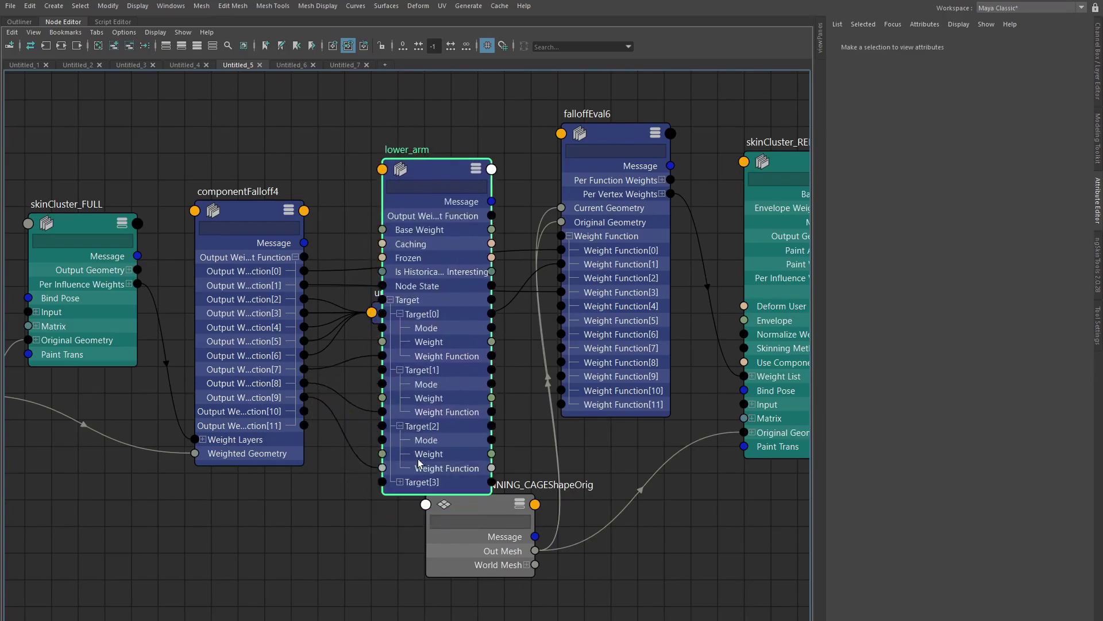
left_click_drag(305, 411, 380, 458)
Connect lower_arm's Output Weight Function to Weight Function[2] of falloffEval6, then collapse lower_arm and arrange both blend nodes neatly.
left_click_drag(436, 268, 423, 395)
left_click_drag(413, 462, 416, 462)
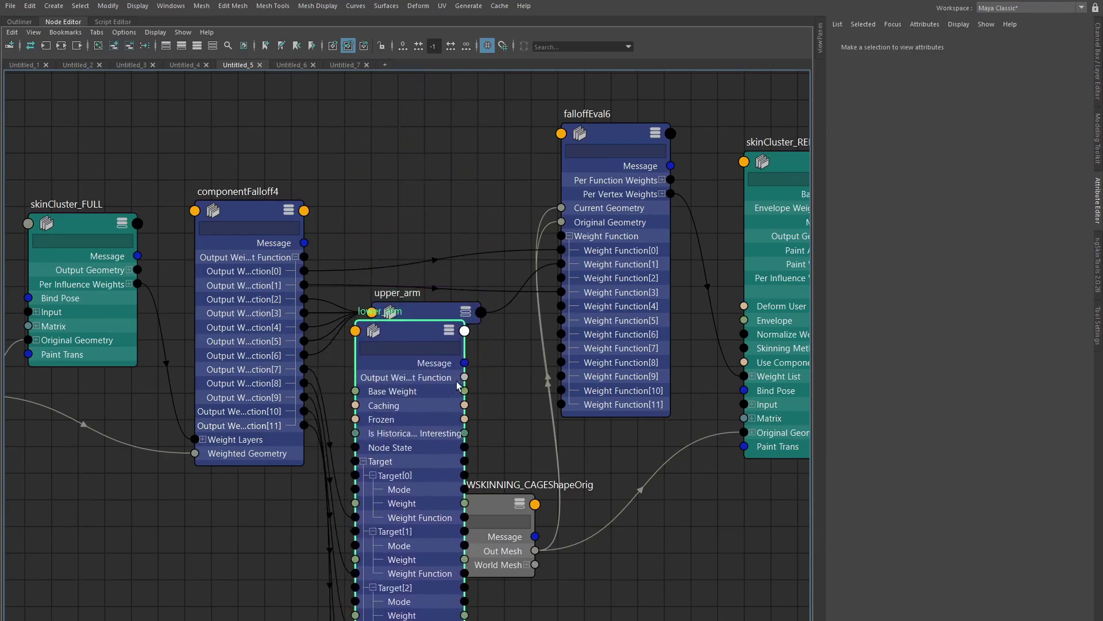
left_click_drag(534, 321, 561, 278)
left_click_drag(413, 334, 413, 405)
key("1")
left_click_drag(432, 319, 423, 208)
left_click_drag(413, 408, 415, 360)
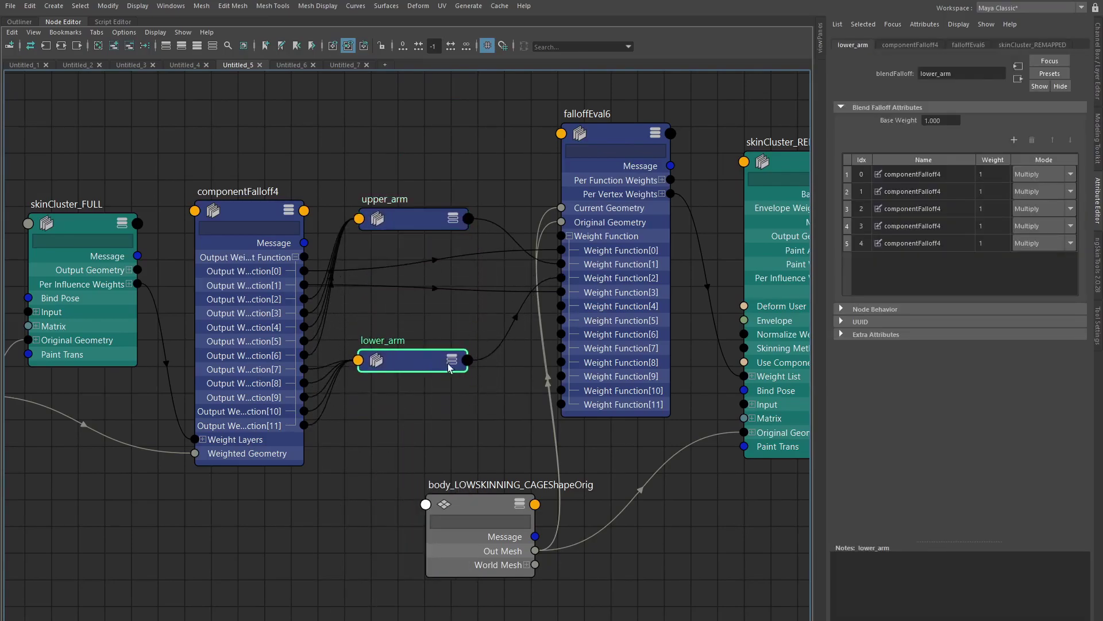
middle_click_drag(519, 347, 399, 395)
left_click_drag(367, 554, 273, 558)
left_click_drag(517, 369, 495, 422)
Return to the viewport layout and go to frame 40 to check the remapped mesh's arm deformation.
key("space")
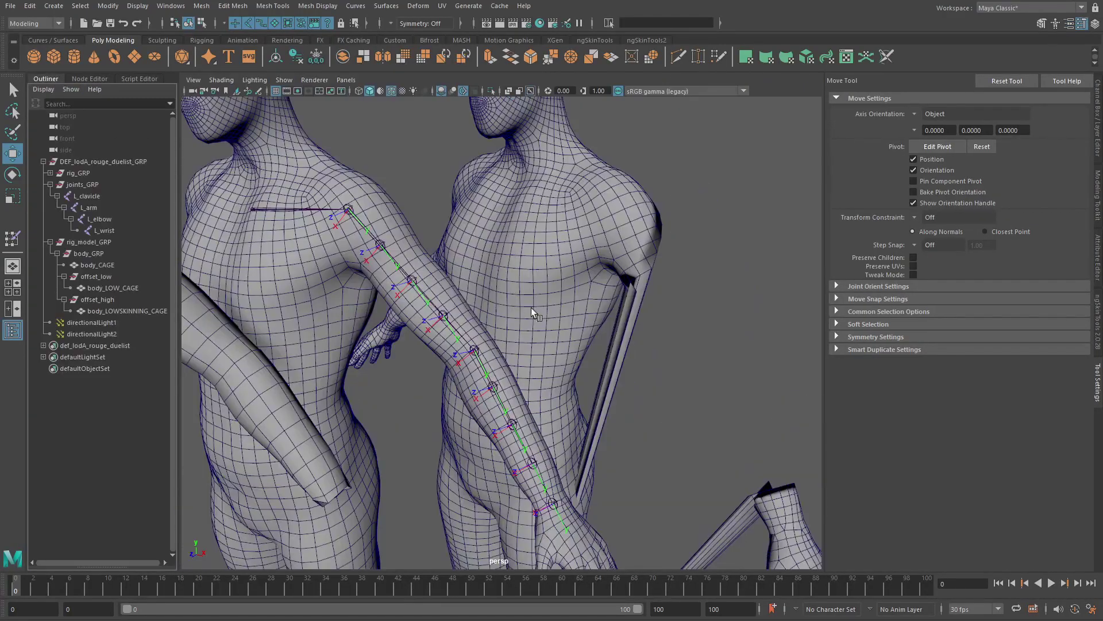
left_click(380, 583)
scroll(505, 337, "down", 4)
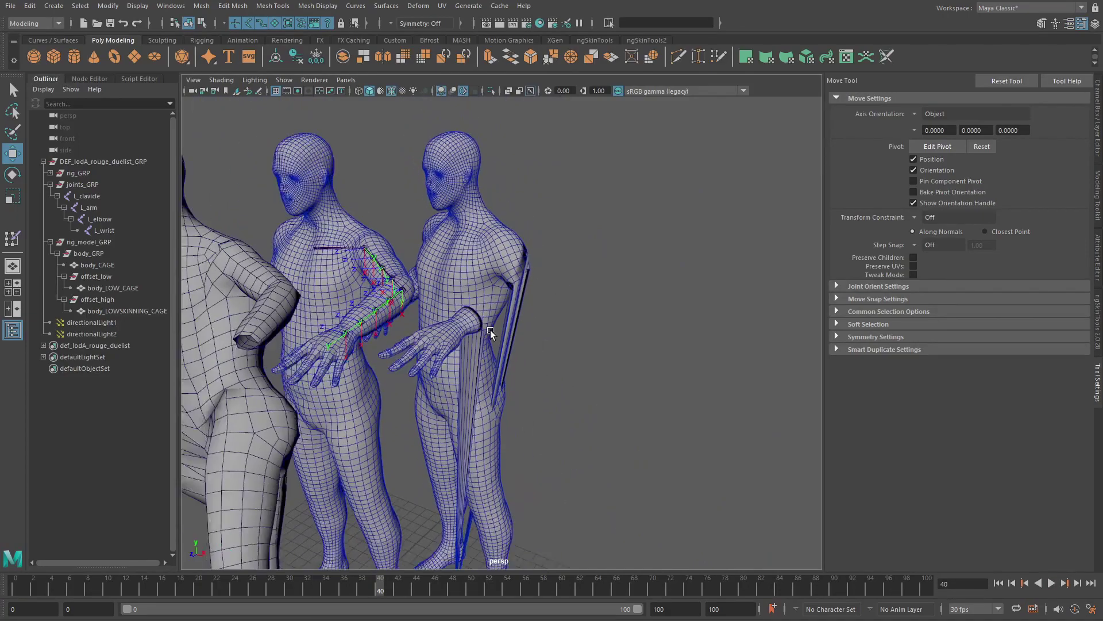
Run the MEL command dgdirty -a to force the scene to re-evaluate, and inspect the remapped mesh.
left_click(138, 78)
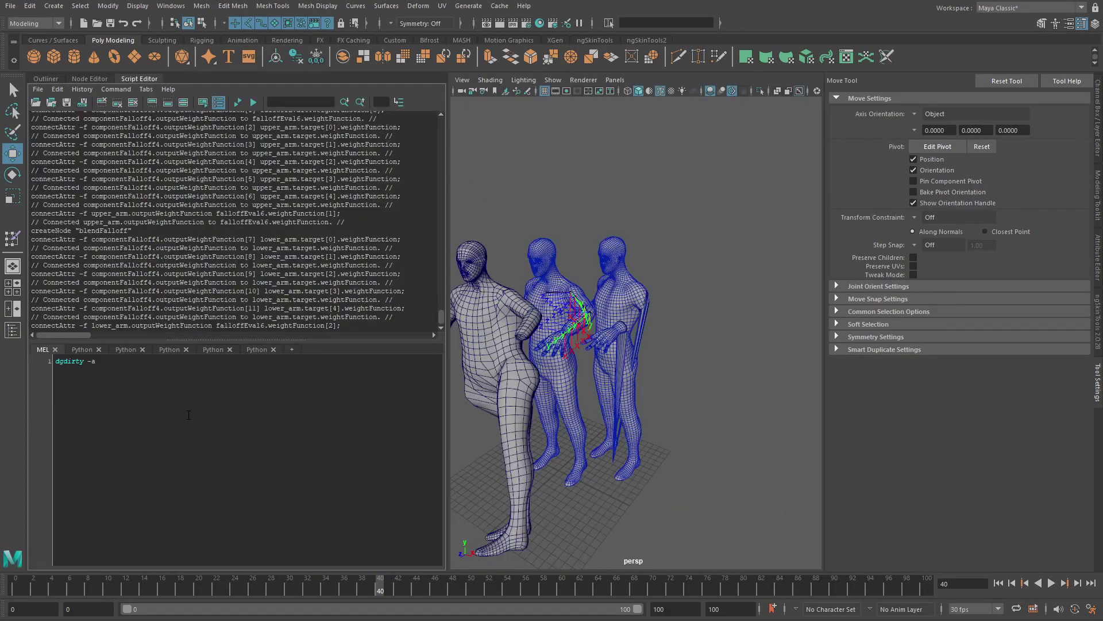
scroll(170, 413, "up", 4, "ctrl")
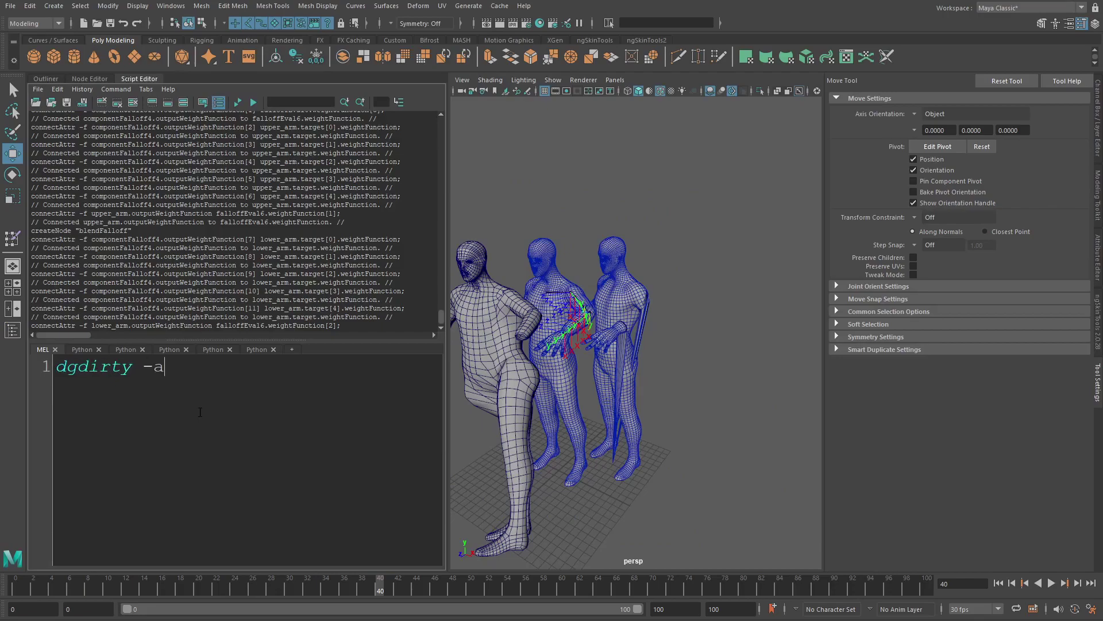
key("ctrl+a")
key("ctrl+Return")
left_click_drag(713, 251, 652, 284, "alt")
scroll(637, 276, "up", 4)
middle_click_drag(635, 265, 671, 325, "alt")
left_click_drag(671, 325, 688, 368, "alt")
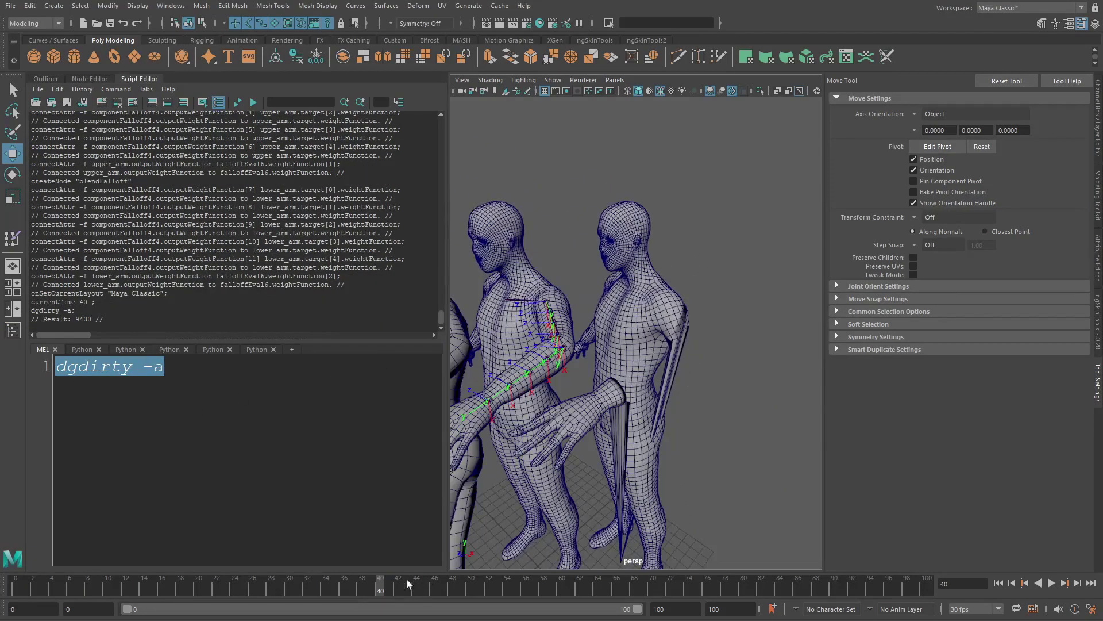
Advance the animation to frame 52 and select the body_LOWSKINNING_CAGE mesh.
key("alt+v")
left_click(648, 314)
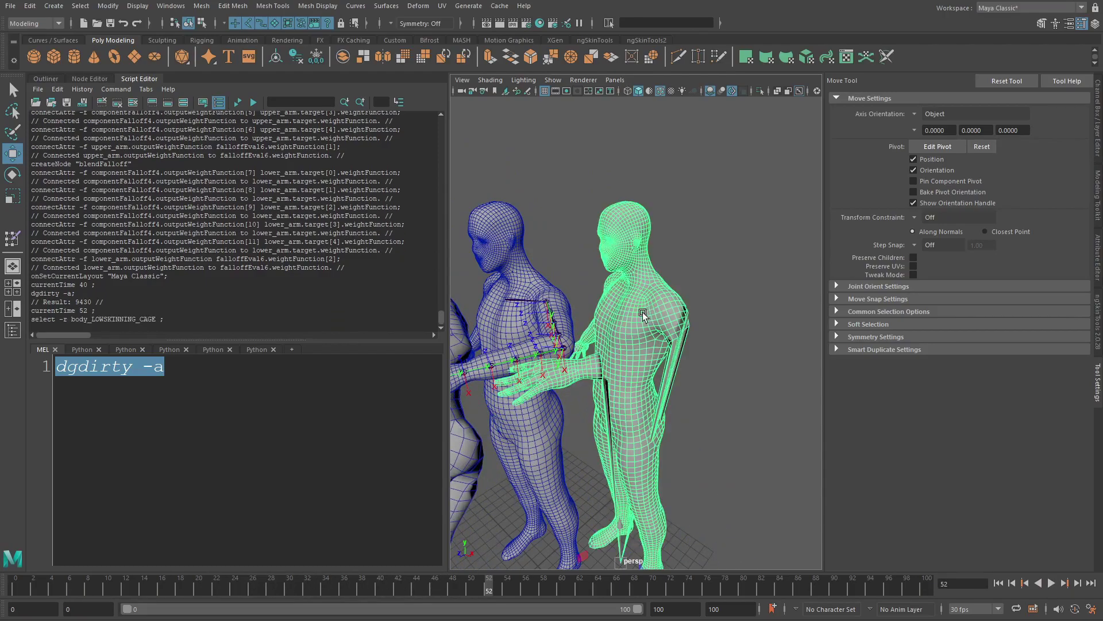
left_click_drag(649, 313, 687, 328, "alt")
Examine how componentFalloff4, upper_arm and lower_arm feed falloffEval6 and skinCluster_REMAPPED in the falloff network.
left_click(98, 76)
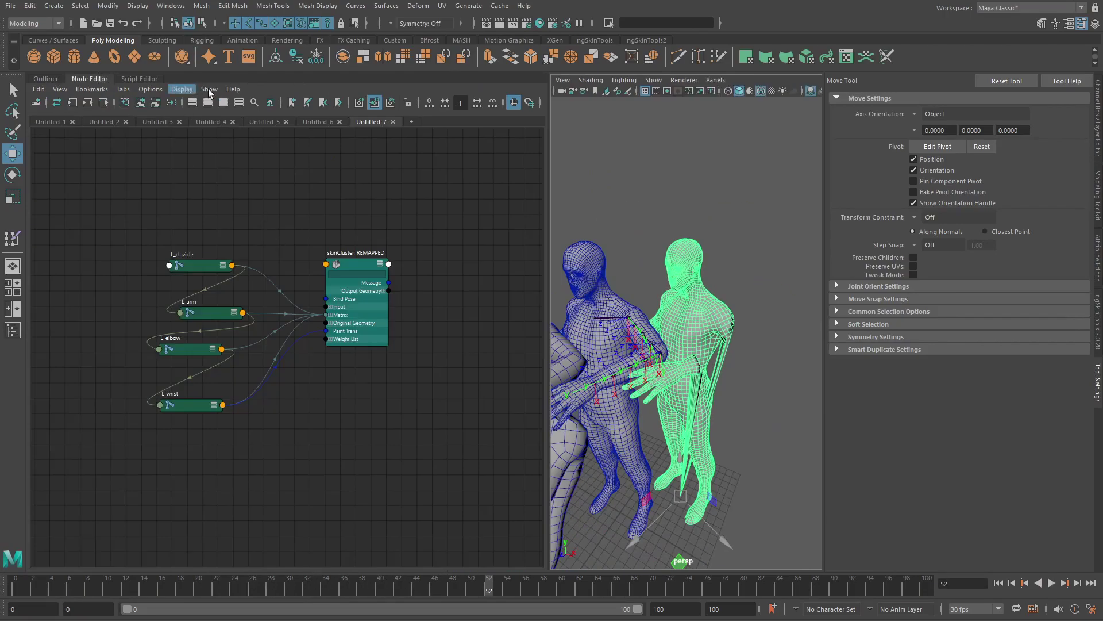
left_click(255, 122)
scroll(298, 180, "up", 8)
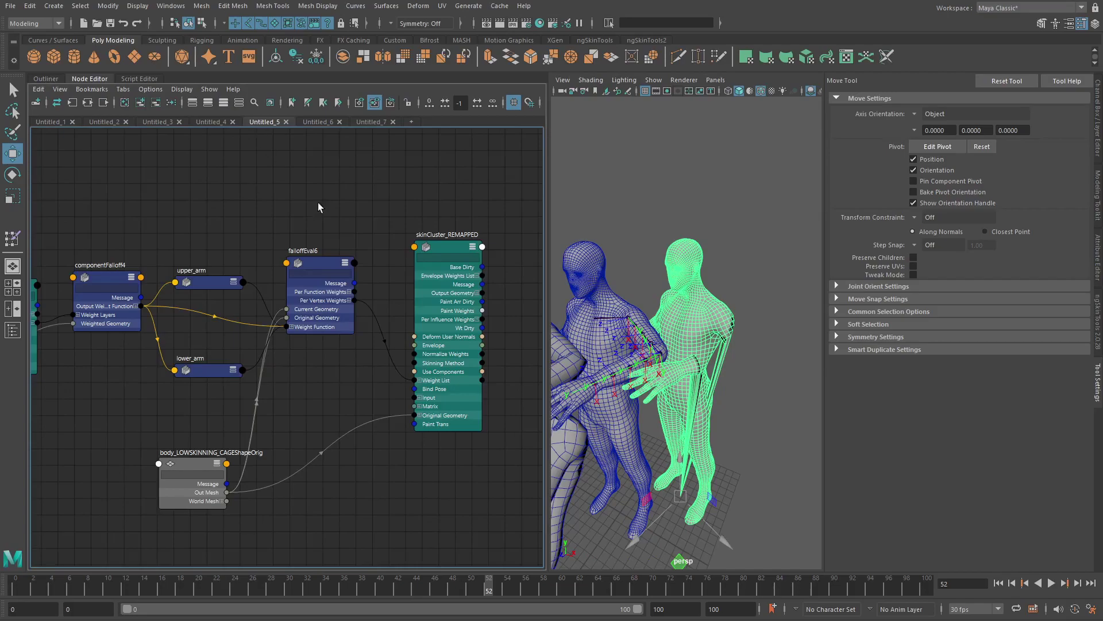
scroll(351, 303, "down", 1)
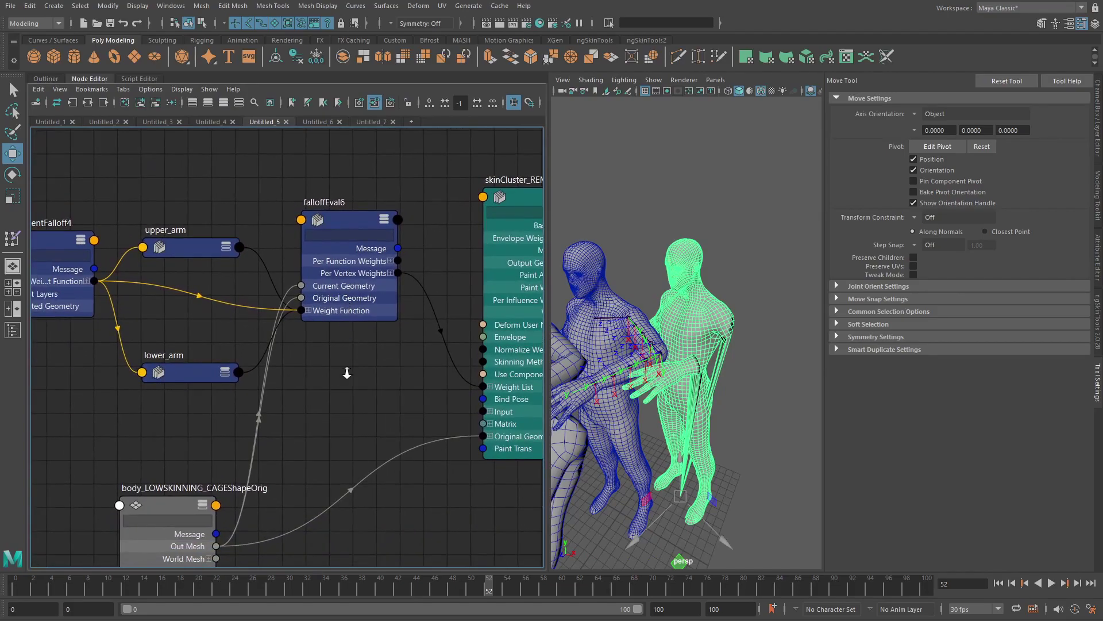
scroll(346, 372, "down", 1)
left_click_drag(349, 306, 346, 327)
middle_click_drag(376, 378, 366, 346, "alt")
middle_click_drag(233, 324, 311, 335, "alt")
left_click_drag(190, 251, 190, 271)
left_click_drag(453, 326, 452, 334)
double_click(194, 276)
middle_click_drag(403, 309, 332, 298, "alt")
mouse_move(381, 303)
left_mouse_down()
mouse_move(393, 305)
mouse_move(375, 304)
left_mouse_up()
scroll(379, 311, "up", 1)
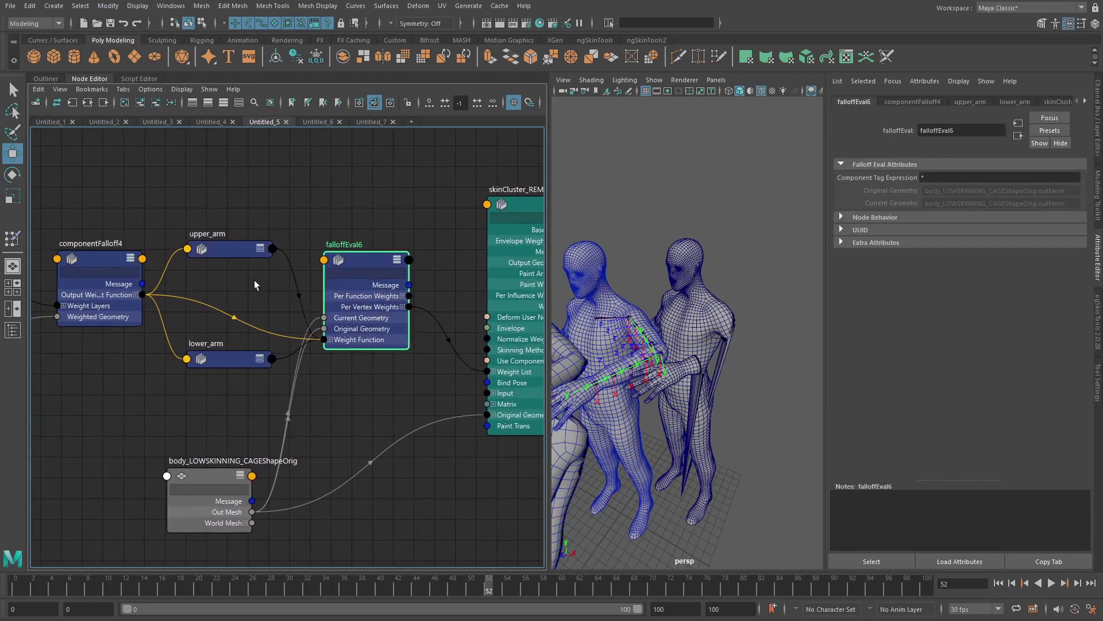
Set the Base Weight of the upper_arm and lower_arm blendFalloff nodes to 0.
left_click_drag(223, 247, 224, 256)
left_click_drag(230, 344, 237, 345)
left_click_drag(237, 257, 233, 262)
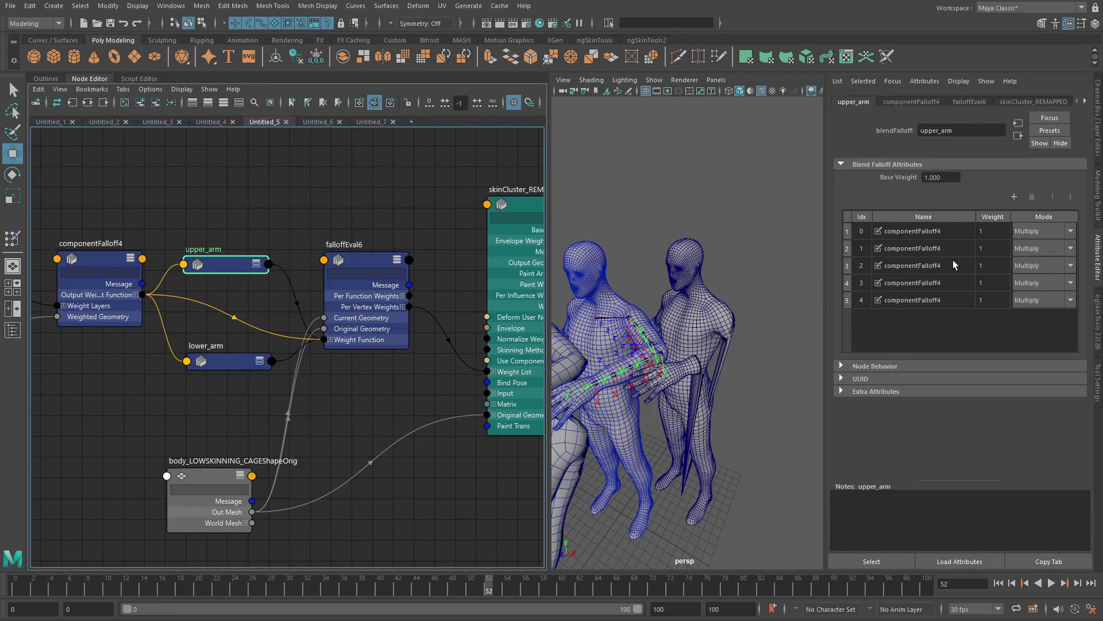
left_click(945, 177)
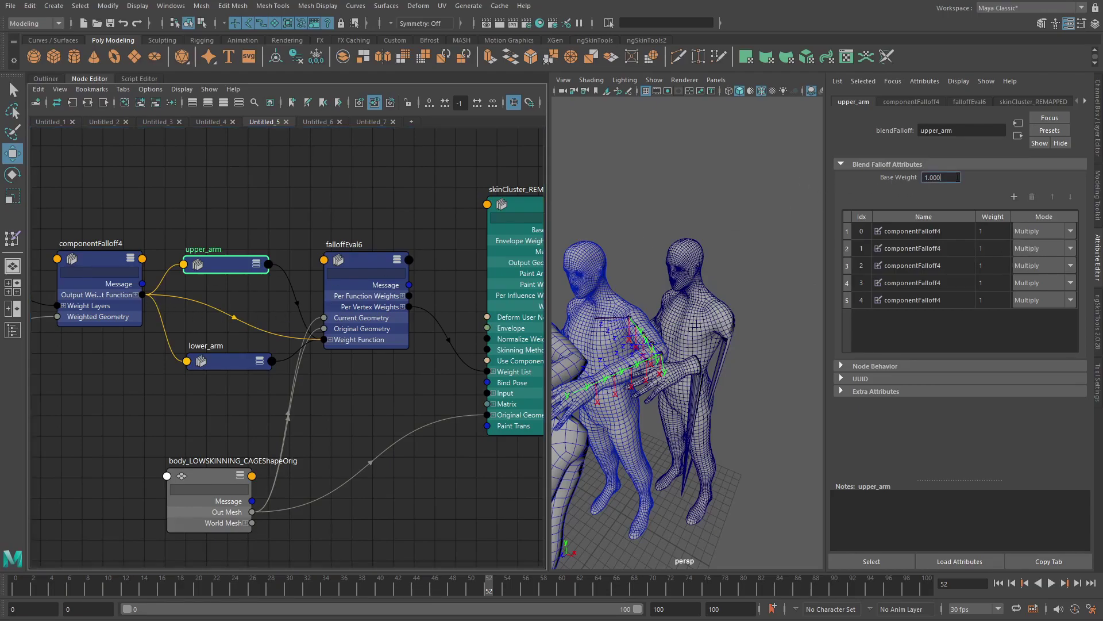
type("0")
key("Return")
left_click_drag(225, 366, 221, 369)
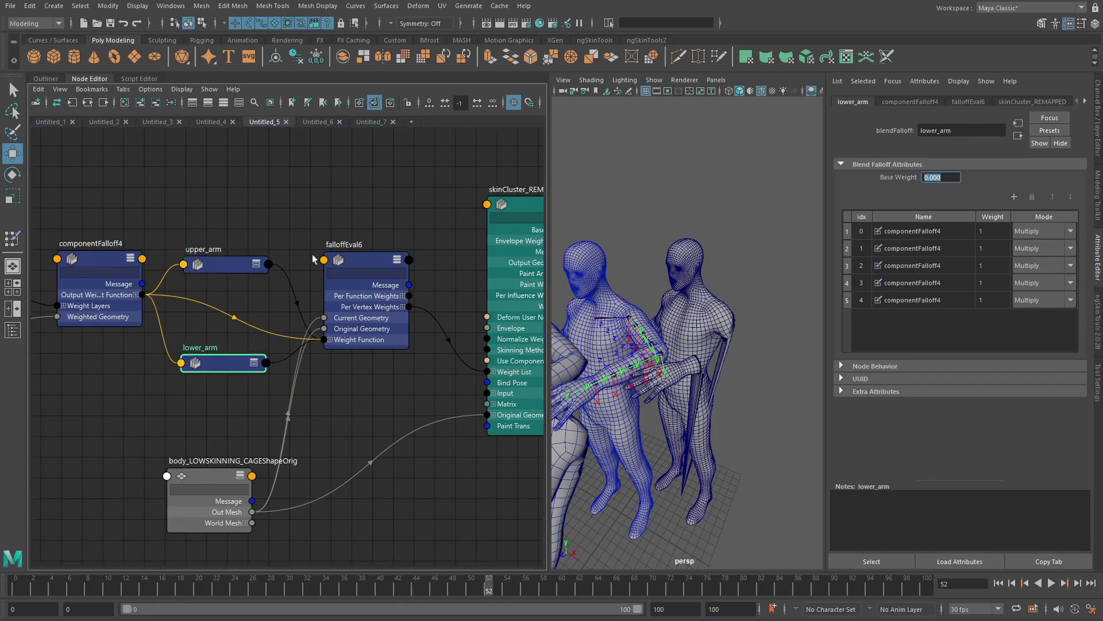
Set the blend mode of all five upper_arm targets to Add.
left_click_drag(215, 271, 213, 270)
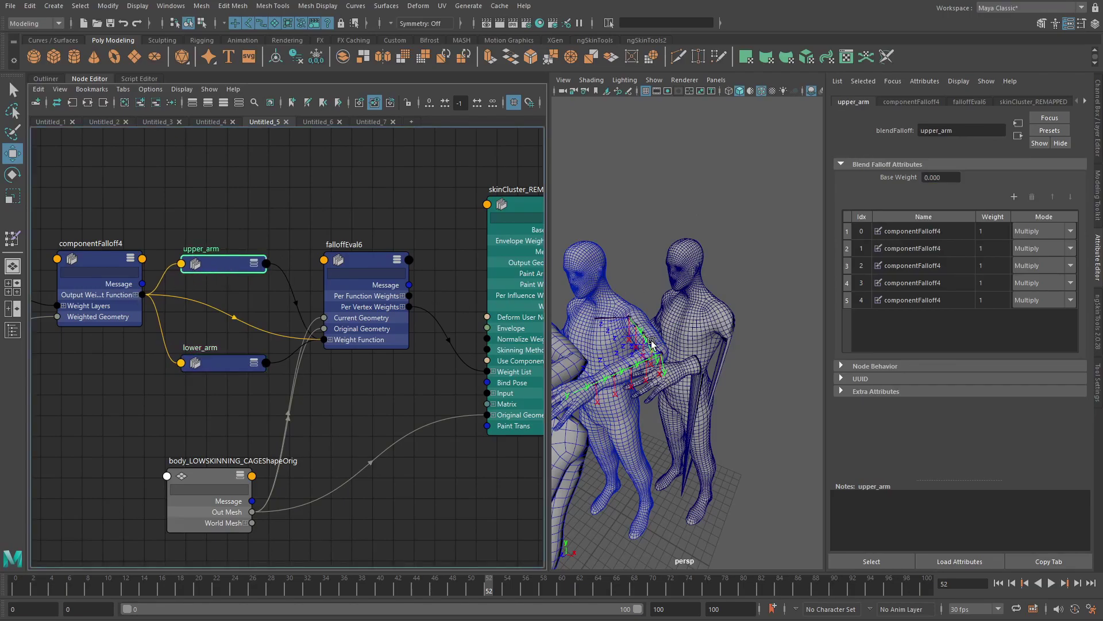
left_click_drag(655, 342, 706, 345, "alt")
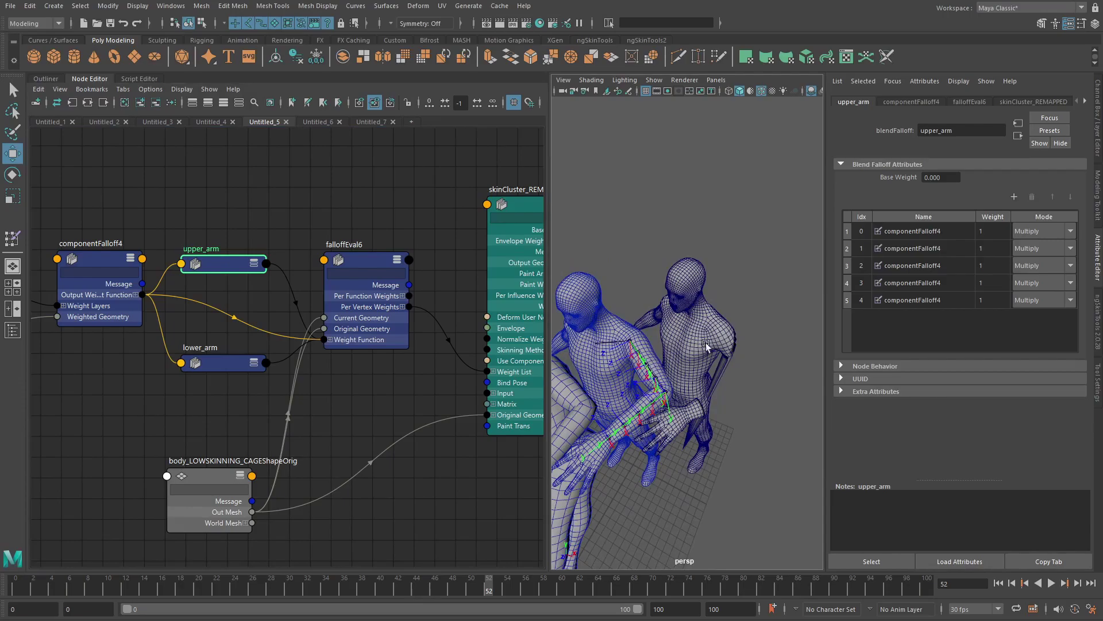
left_click(1039, 233)
left_click(1033, 265)
left_click(1039, 246)
left_click(1021, 283)
left_click(1035, 263)
left_click(1029, 300)
left_click(1035, 284)
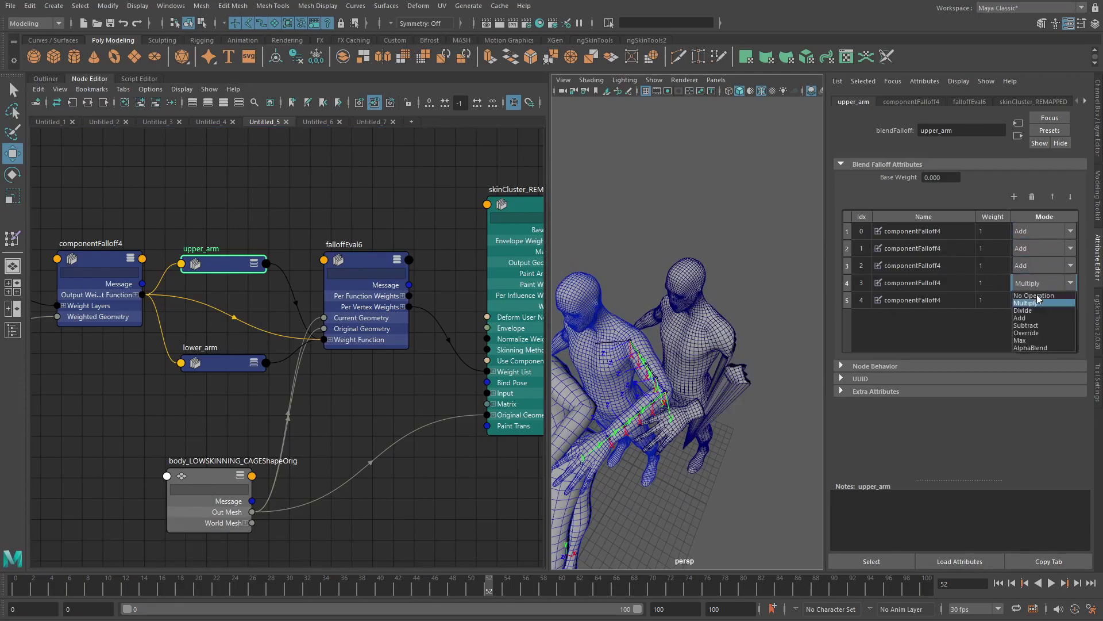
left_click(1035, 319)
left_click(1036, 300)
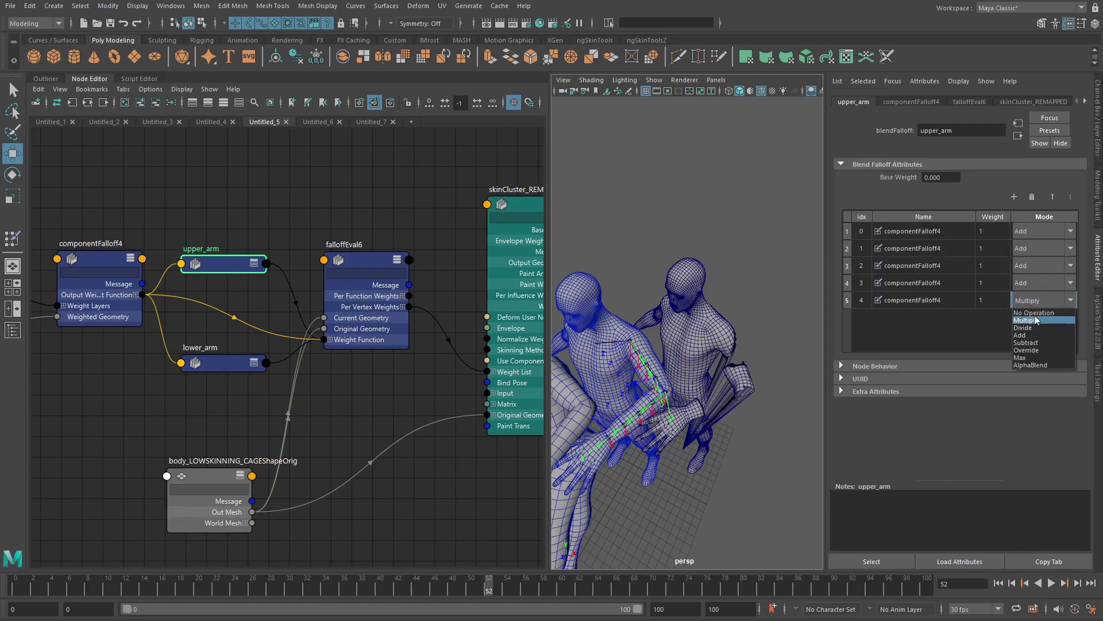
left_click(1035, 335)
left_click_drag(772, 339, 702, 303, "alt")
Set the blend mode of all five lower_arm targets to Add and check the arm deformation on the remapped mesh.
left_click(229, 362)
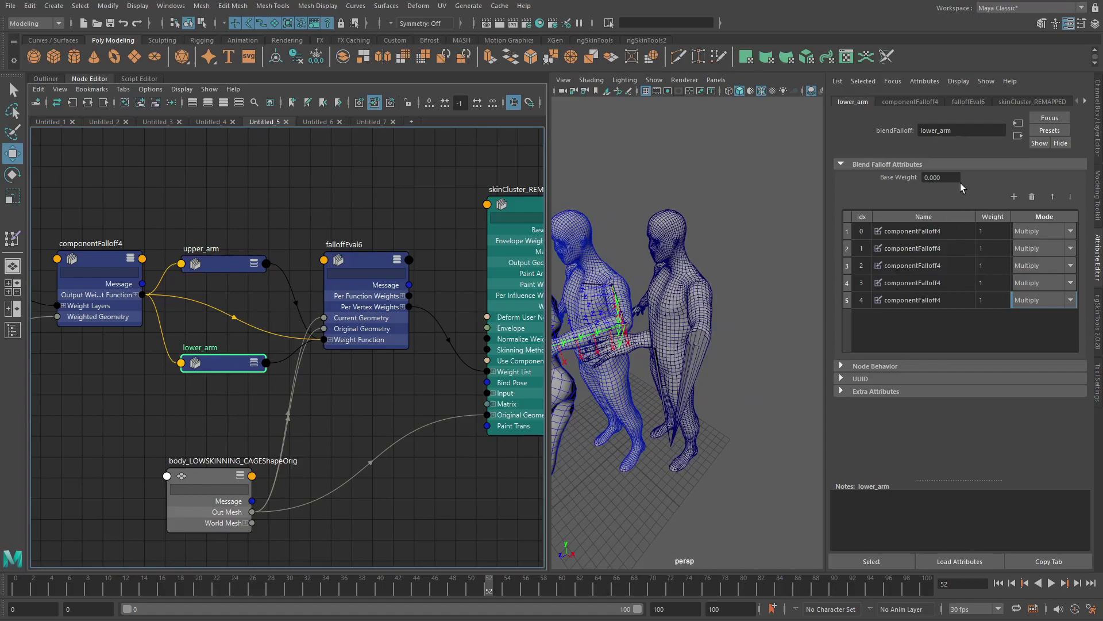
left_click(1040, 231)
left_click(1034, 266)
left_click(1040, 248)
left_click(1023, 284)
left_click(1040, 265)
left_click(1025, 301)
left_click(1040, 283)
left_click(1026, 318)
left_click(1040, 300)
left_click(1029, 334)
left_click_drag(777, 308, 716, 335, "alt")
right_click_drag(716, 335, 749, 345, "alt")
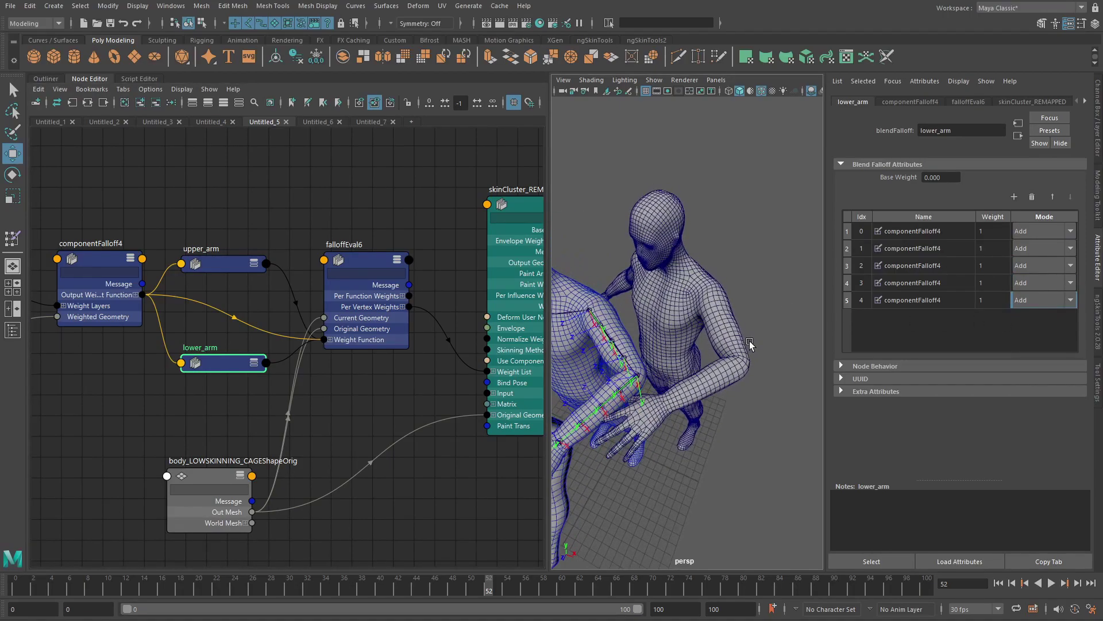
left_click_drag(749, 344, 736, 323, "alt")
Open the Paint Skin Weights tool on body_LOWSKINNING_CAGE and inspect the L_arm influence's weights.
left_click(45, 79)
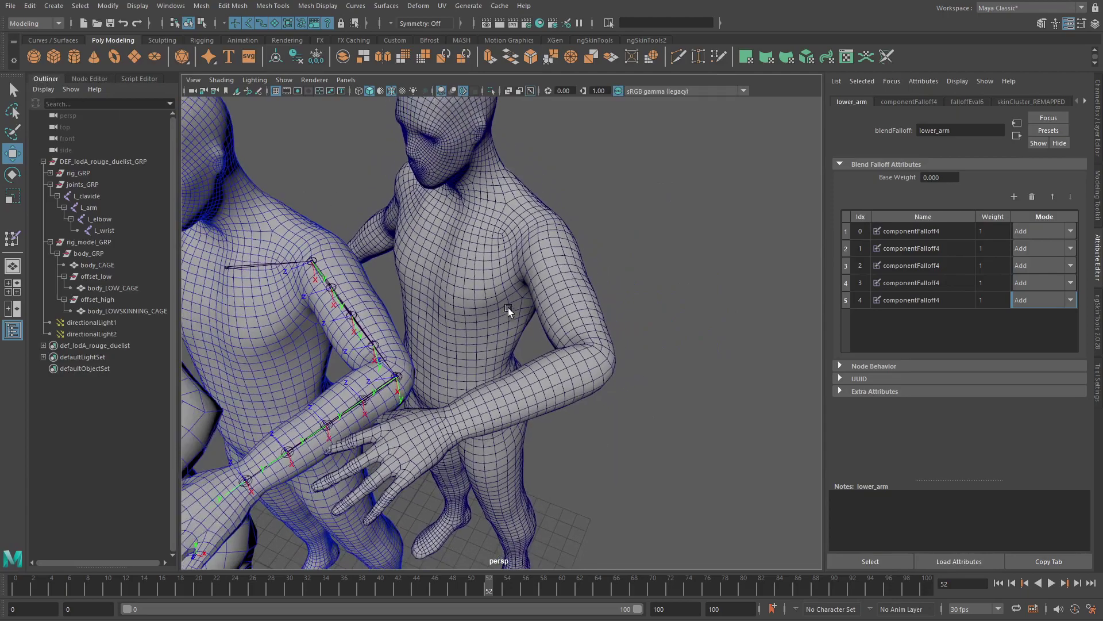
left_click(515, 229)
right_click(515, 229)
left_click(454, 213)
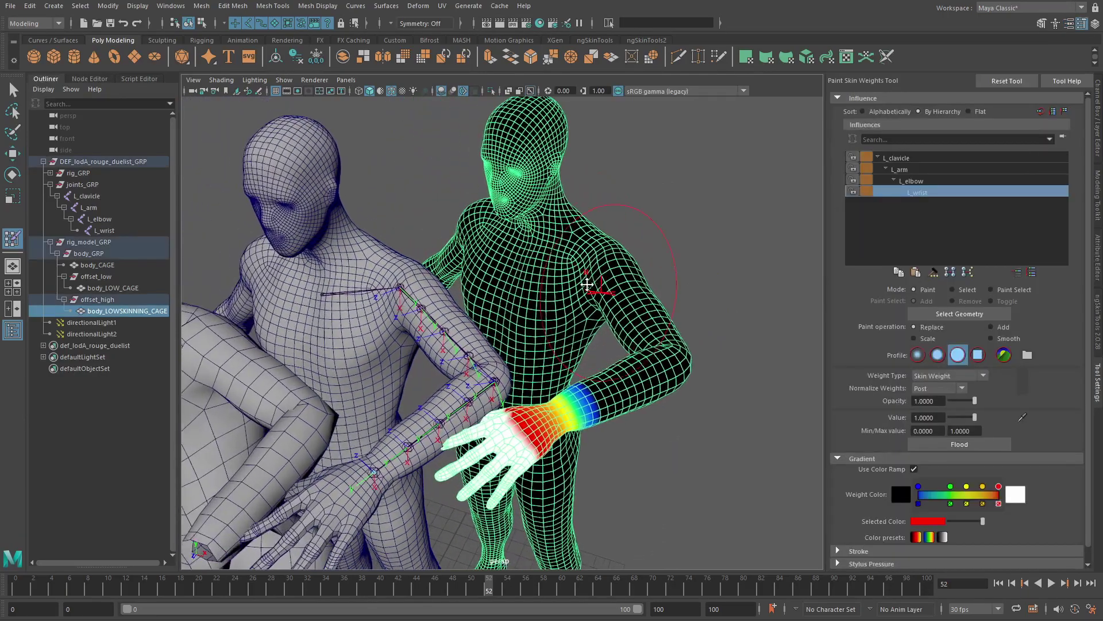
left_click(922, 169)
left_click_drag(623, 270, 626, 347, "alt")
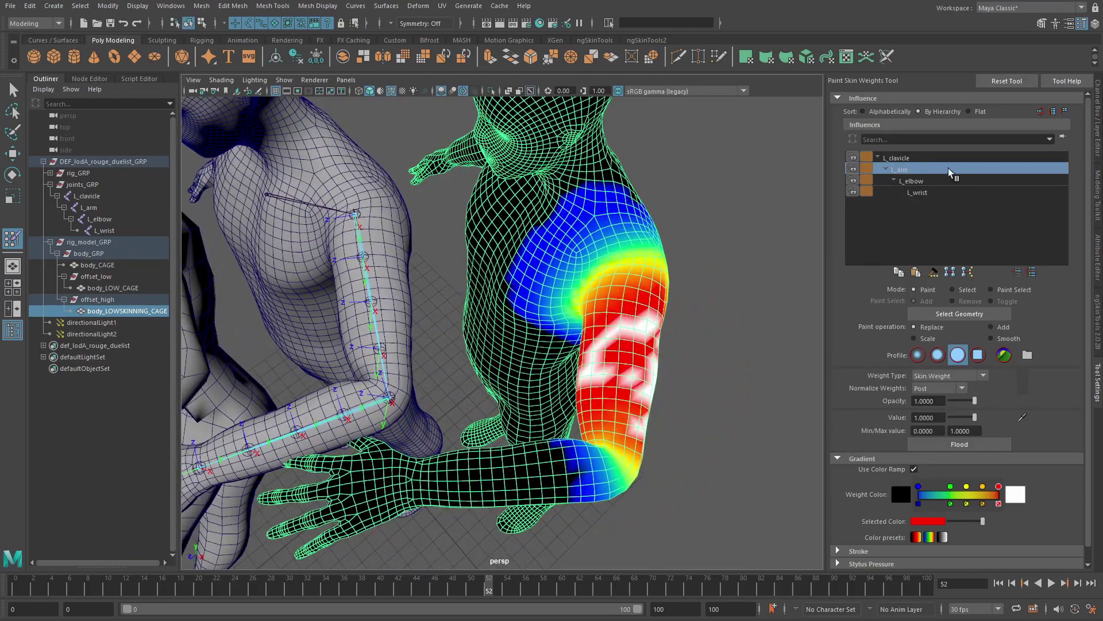
Inspect the L_elbow influence's painted weights on the arm of body_LOWSKINNING_CAGE.
left_click(919, 181)
left_click_drag(681, 316, 511, 368, "alt")
mouse_move(511, 367)
right_mouse_down("alt")
mouse_move(539, 367)
mouse_move(513, 375)
right_mouse_up("alt")
middle_click_drag(513, 377, 502, 355, "alt")
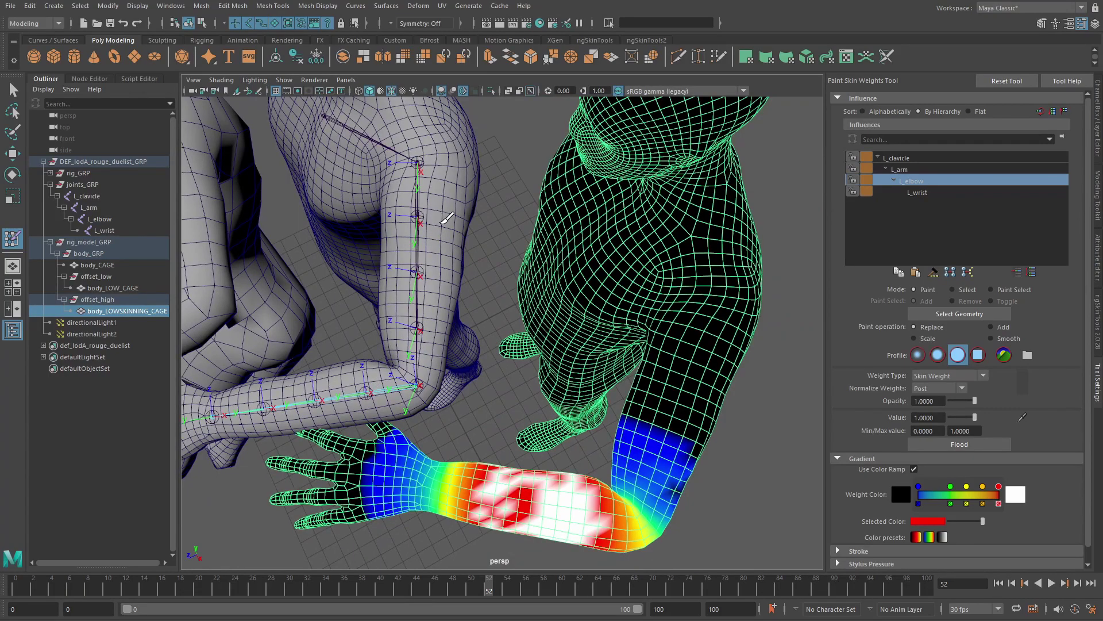
right_click_drag(424, 347, 374, 344, "alt")
left_click_drag(379, 345, 417, 230, "alt")
Leave weight painting for the Move tool and compare the three body meshes side by side.
key("w")
left_click(712, 216)
right_click_drag(711, 218, 603, 266, "alt")
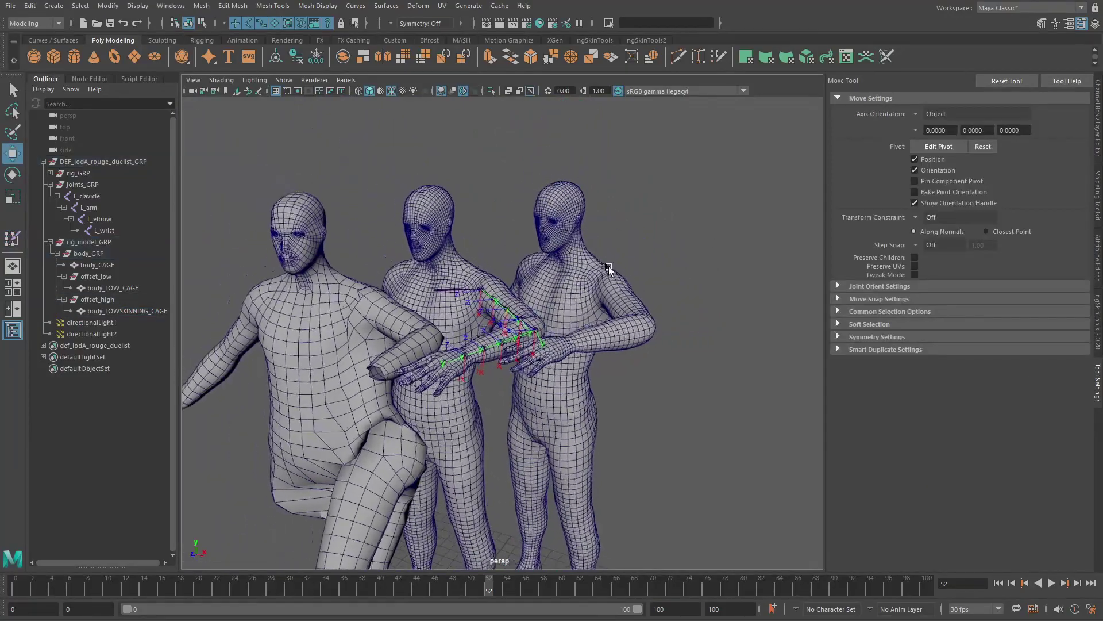
middle_click_drag(474, 288, 517, 306, "alt")
right_click_drag(350, 339, 530, 317, "alt")
left_click(596, 268)
left_click(316, 276)
middle_click_drag(348, 244, 390, 267, "alt")
left_click(435, 188)
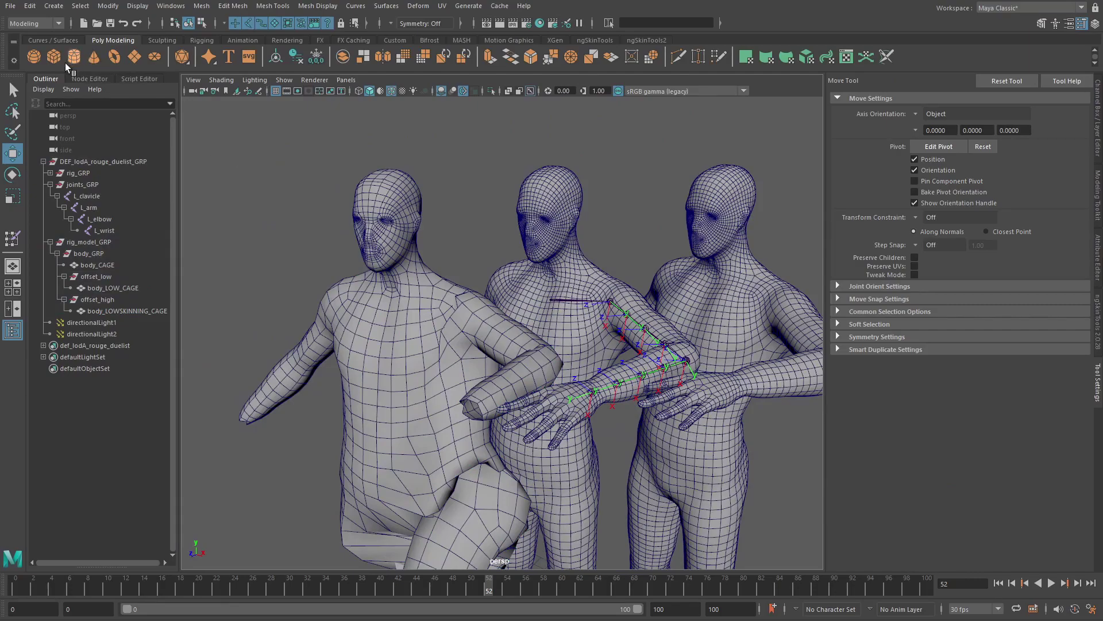
Return to the Node Editor graph and place the body_LOWSKINNING_CAGEShapeOrig node above falloffEval6 to free space below.
left_click(89, 79)
right_click_drag(406, 324, 368, 322, "alt")
middle_click_drag(369, 323, 257, 310, "alt")
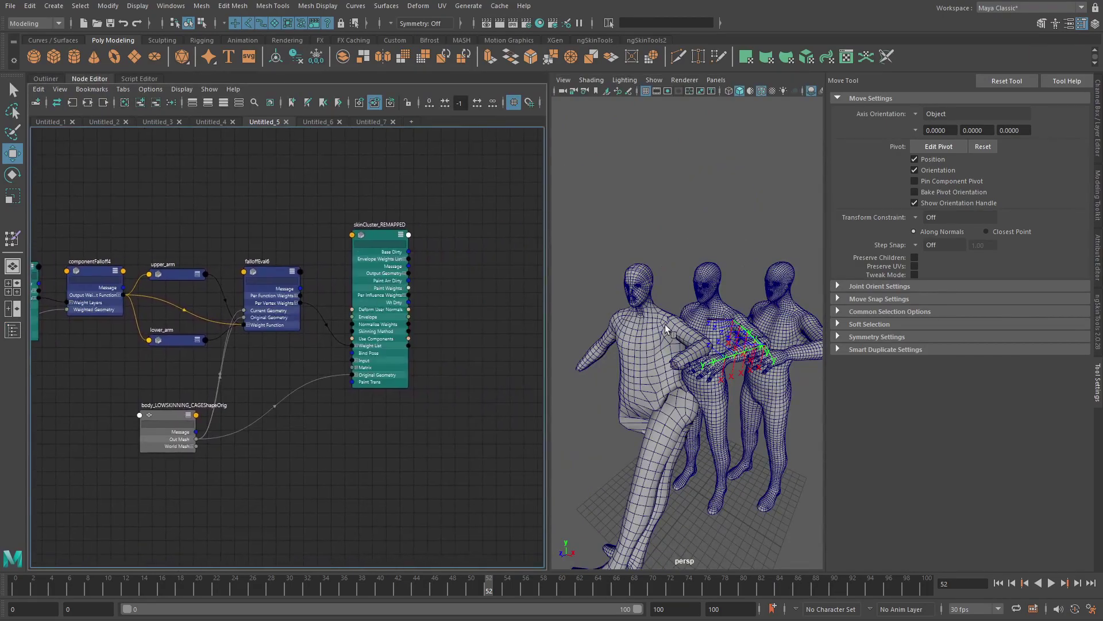
left_click(661, 326)
right_click_drag(353, 352, 419, 367, "alt")
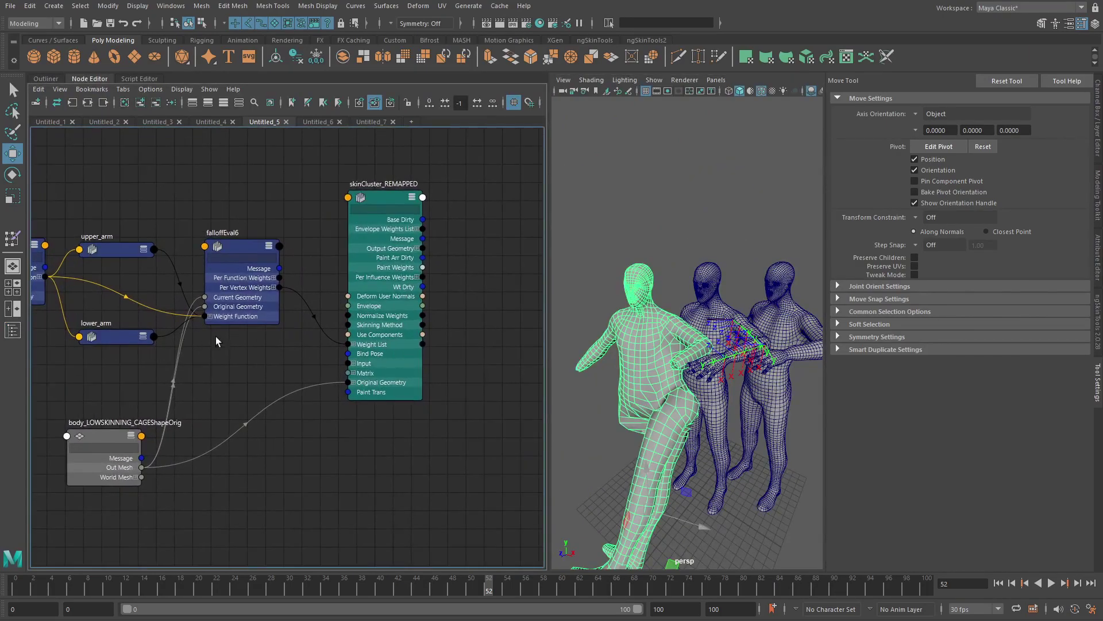
middle_click_drag(206, 336, 255, 320)
middle_click_drag(141, 236, 182, 249, "alt")
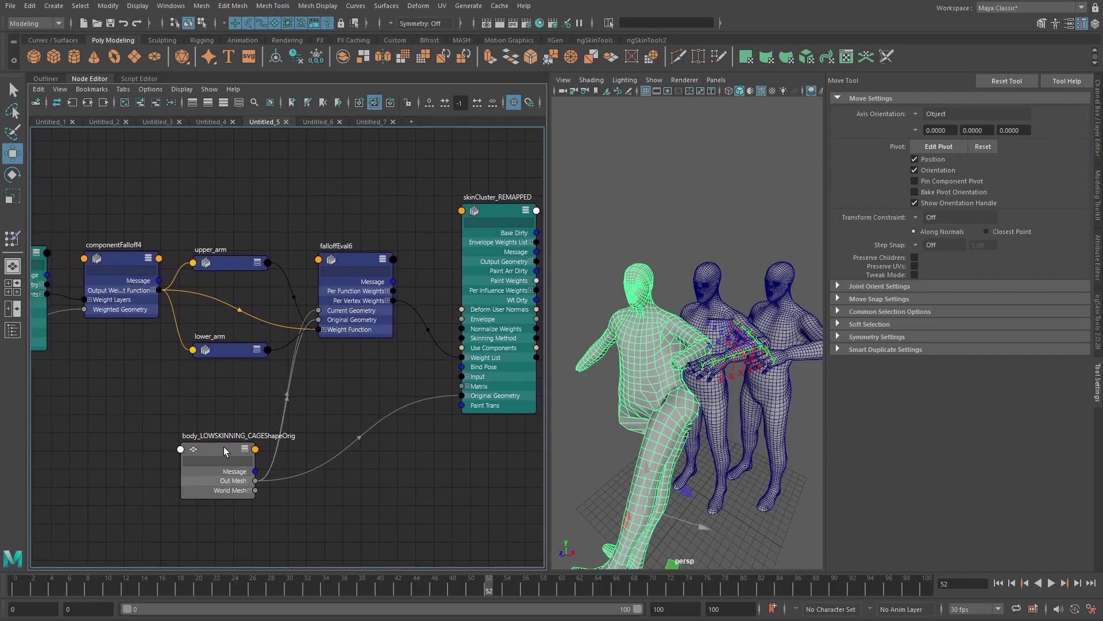
left_click_drag(226, 447, 285, 140)
Rename the skin cluster of body_LOW_CAGE as skinCluster_LOW_REMAPPED.
left_click(652, 336)
key("ctrl+a")
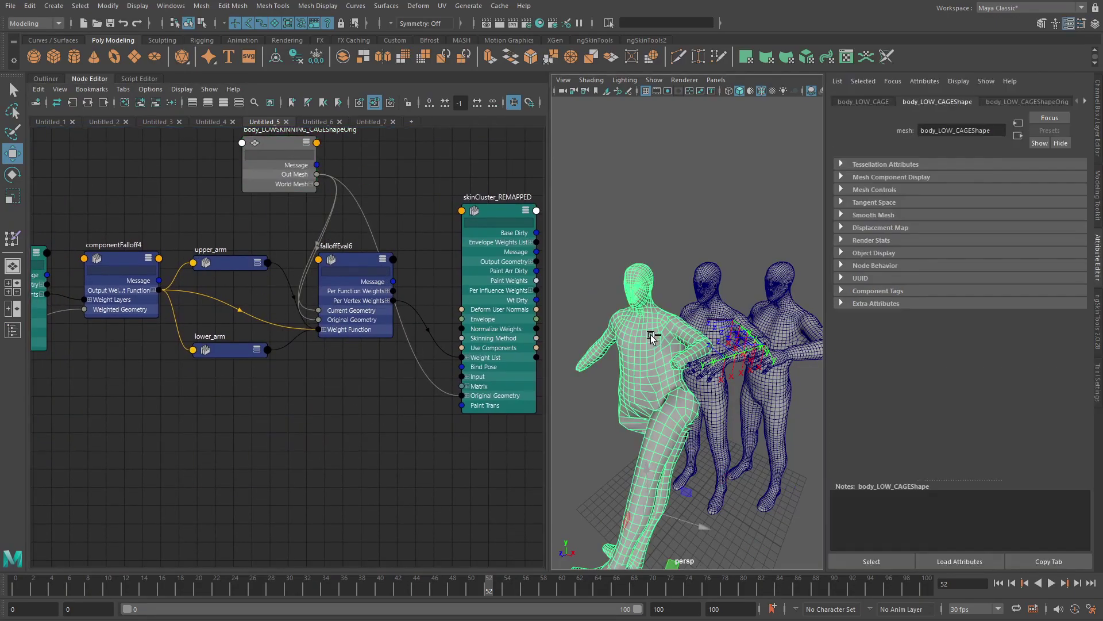
key("ctrl+a")
left_click(978, 231)
left_click(992, 247)
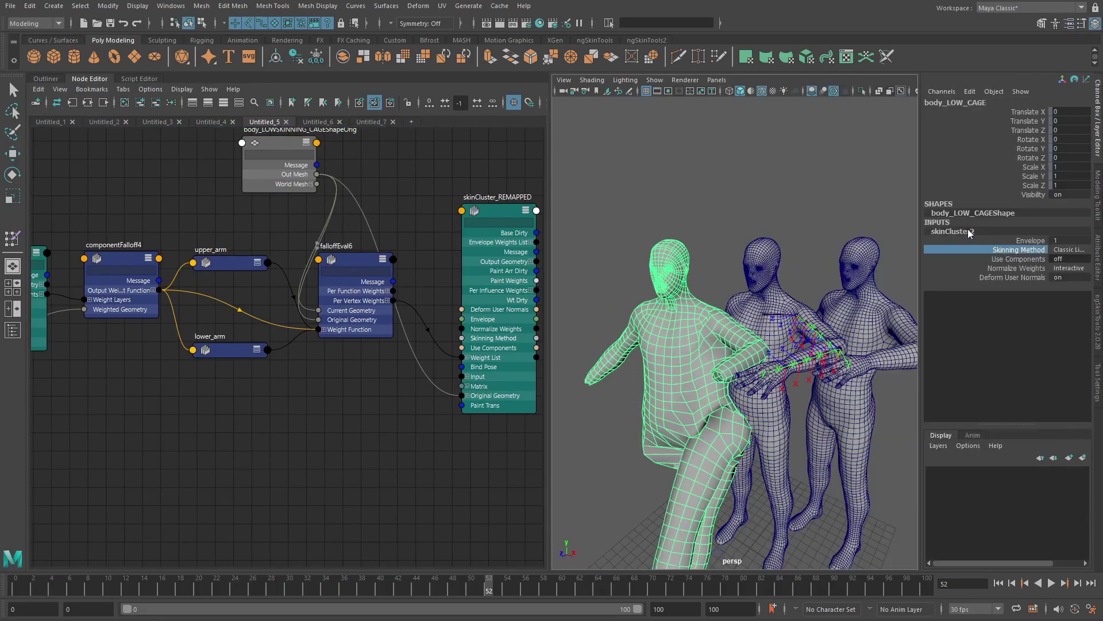
double_click(983, 231)
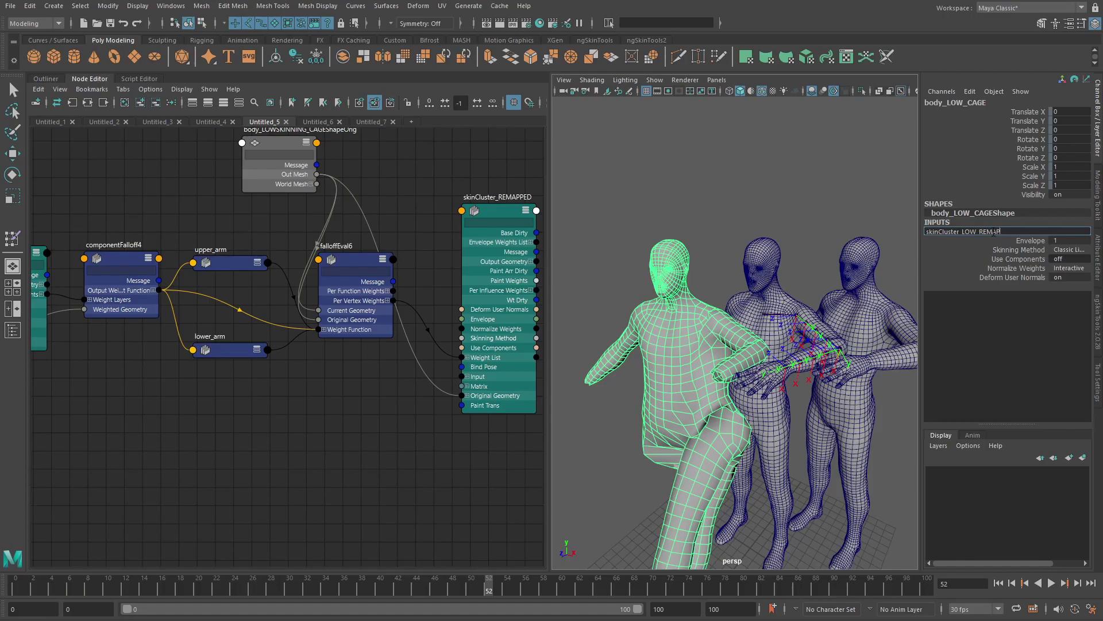
key("Return")
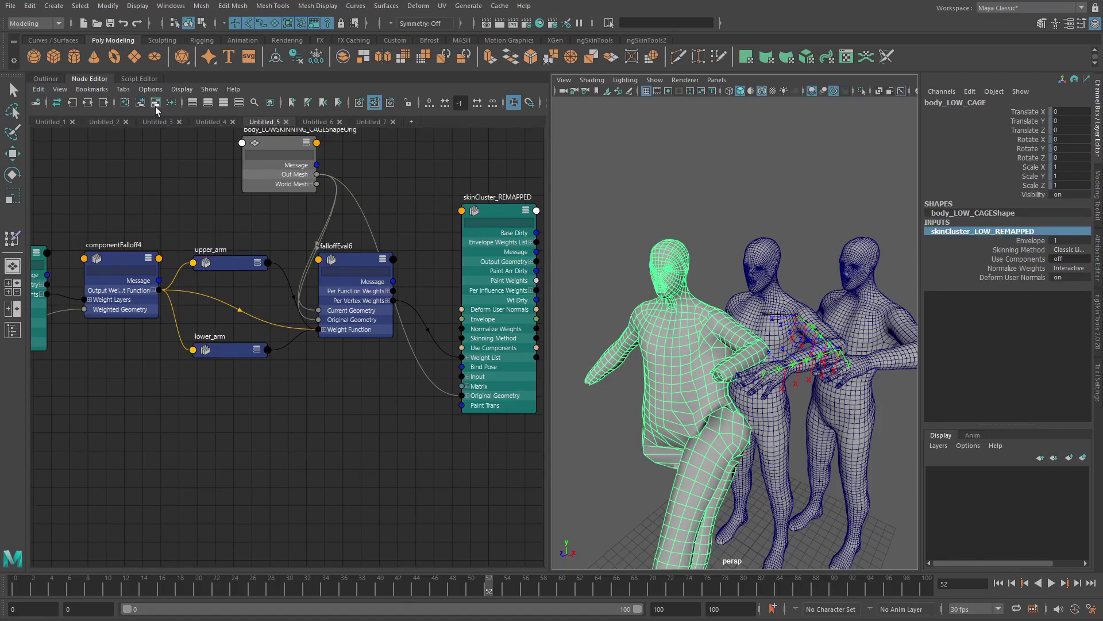
Add body_LOW_CAGE's inputs to the graph, keep only body_LOW_CAGEShapeOrig and skinCluster_LOW_REMAPPED, and lay them out with the skin cluster expanded.
left_click(141, 101)
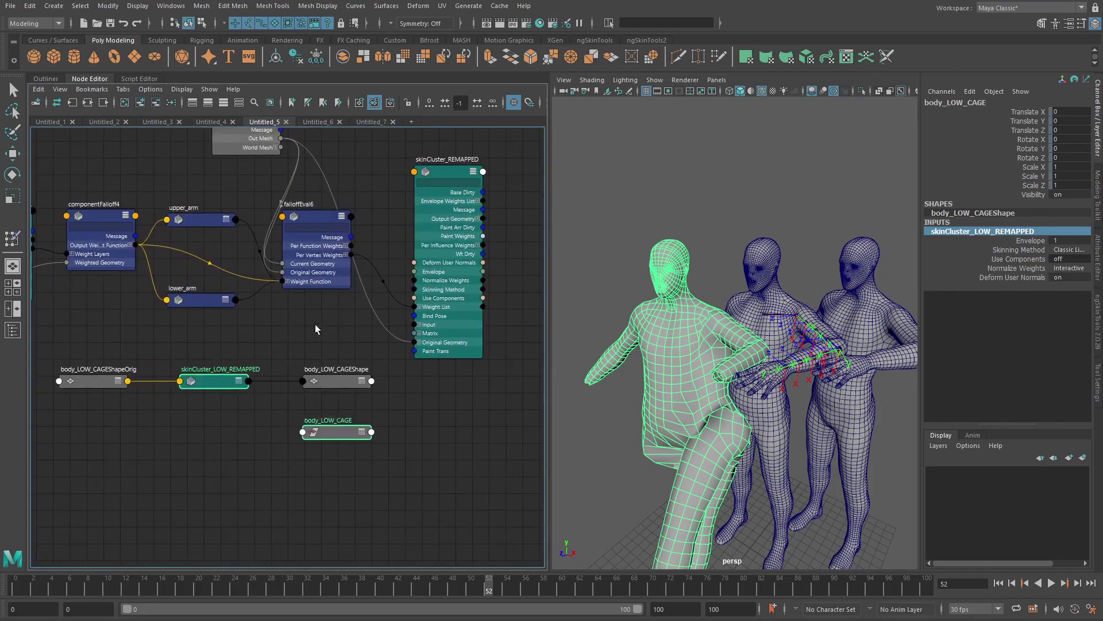
left_click(324, 423)
left_click(155, 102)
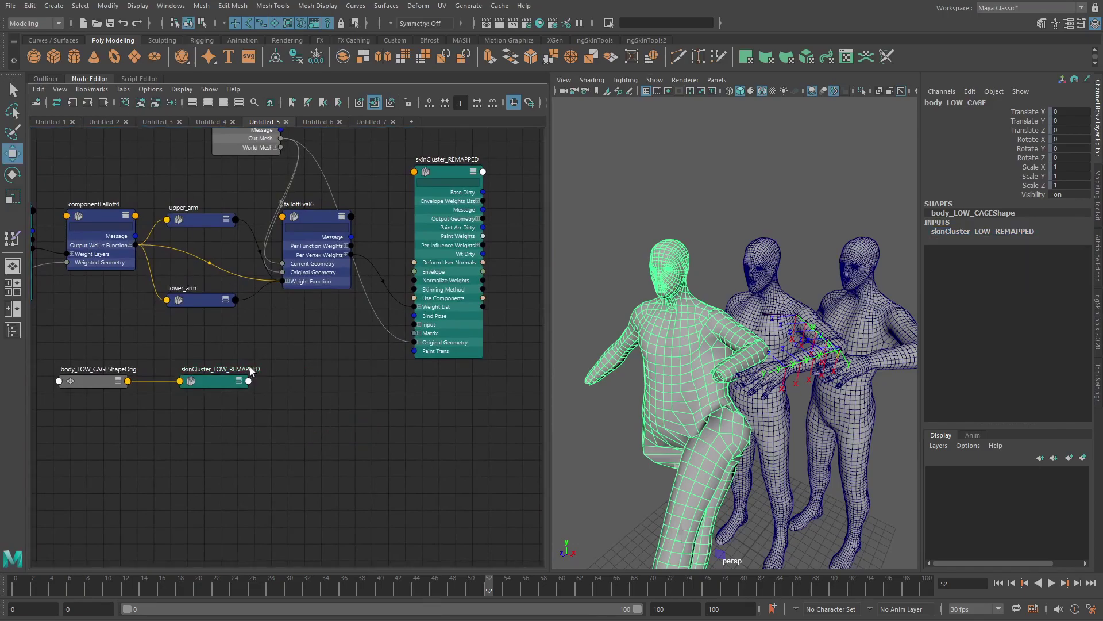
left_click(244, 395)
left_click_drag(245, 393, 367, 380)
key("2")
key("3")
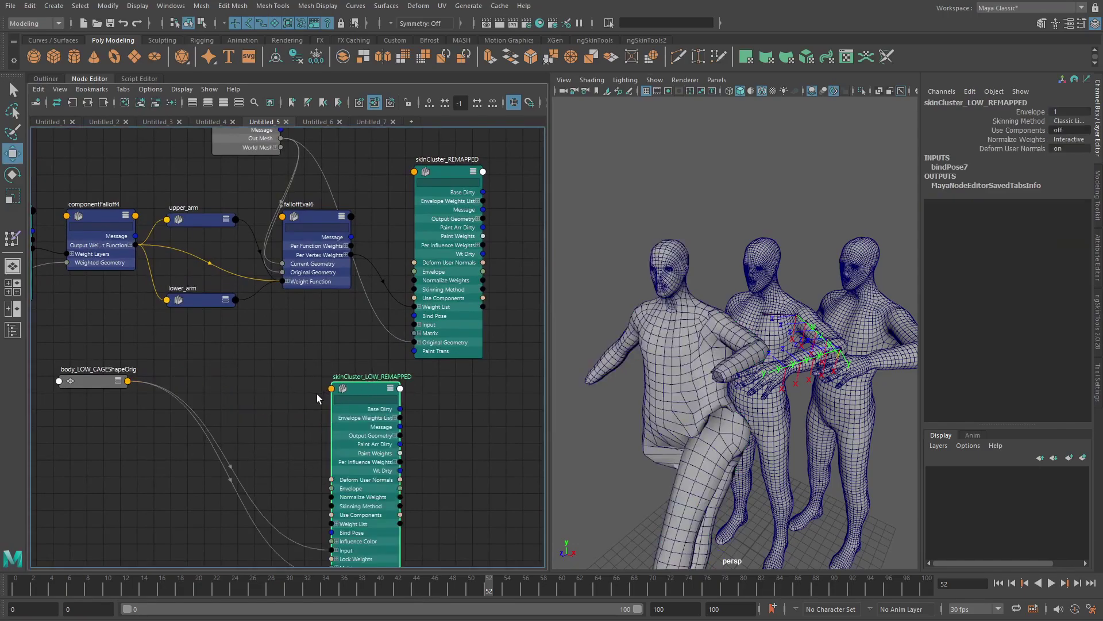
middle_click_drag(72, 412, 138, 346, "alt")
left_click_drag(144, 315, 144, 447)
Create a transferFalloff node in the empty space below lower_arm.
left_click(249, 293)
middle_click_drag(250, 293, 246, 315)
key("Tab")
type("transfer")
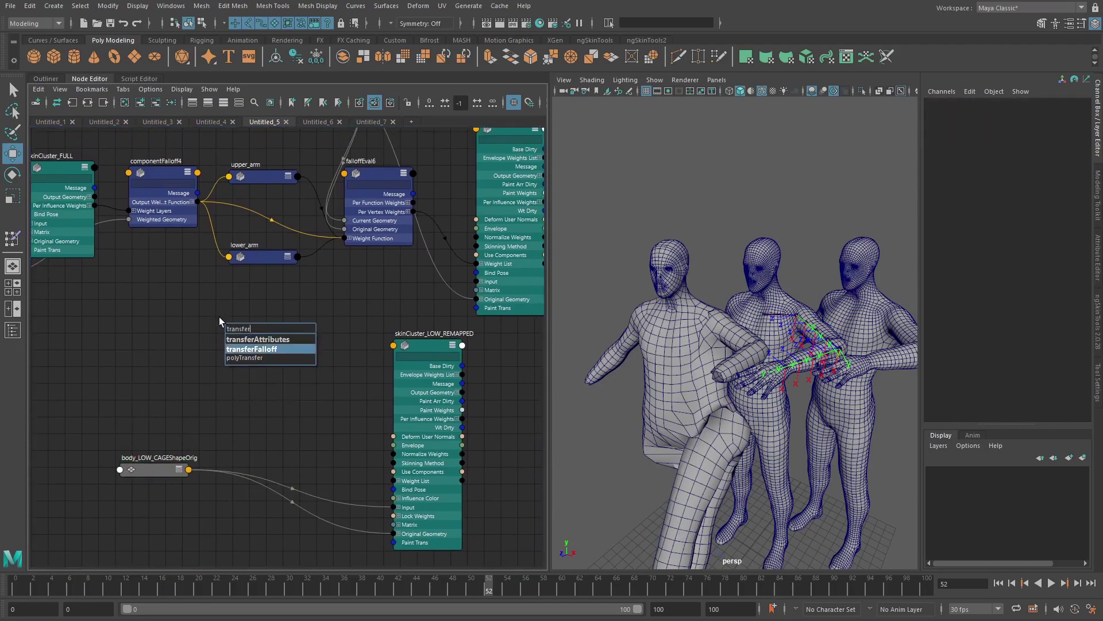
key("Return")
scroll(262, 333, "up", 2)
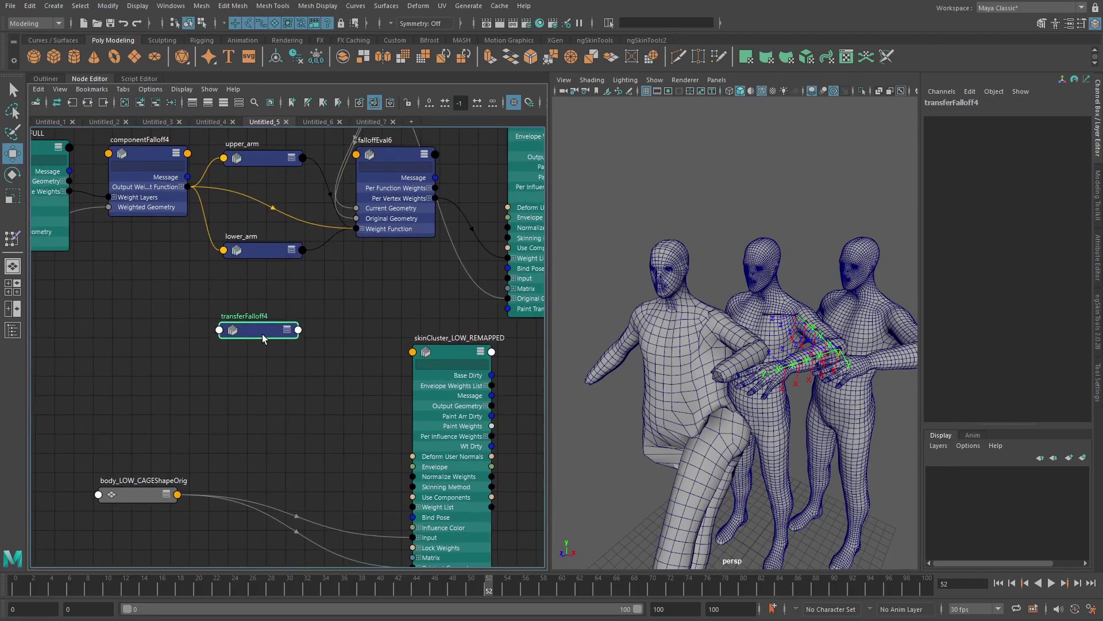
left_click_drag(259, 324, 284, 319)
middle_click_drag(222, 300, 252, 341)
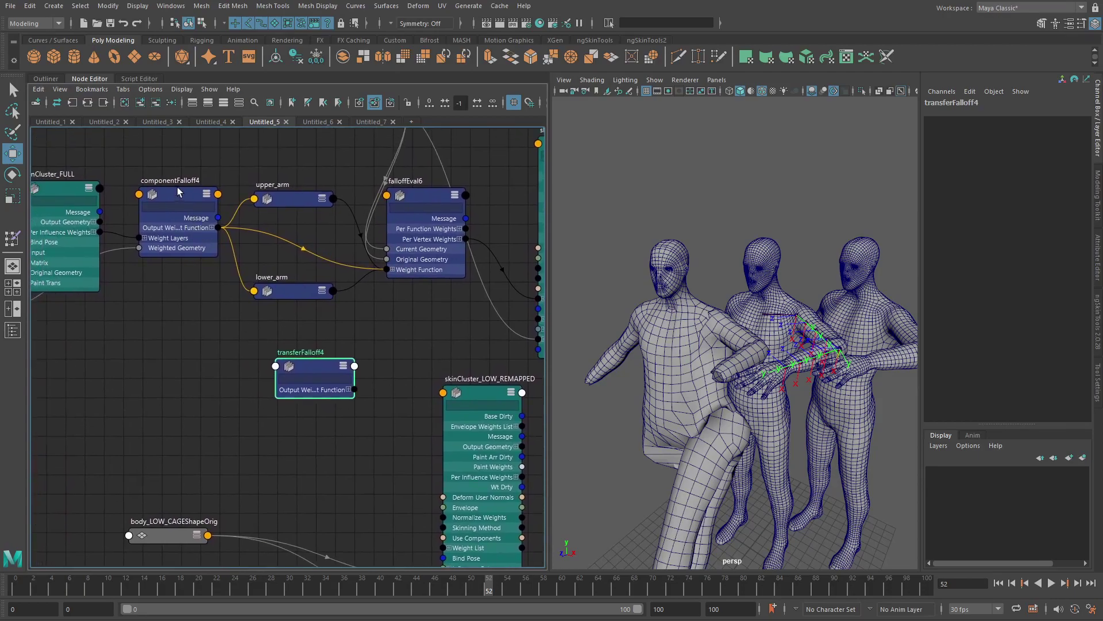
Move componentFalloff4 down toward transferFalloff4 and show all of transferFalloff4's attributes.
left_click_drag(177, 188, 158, 279)
scroll(219, 345, "up", 1)
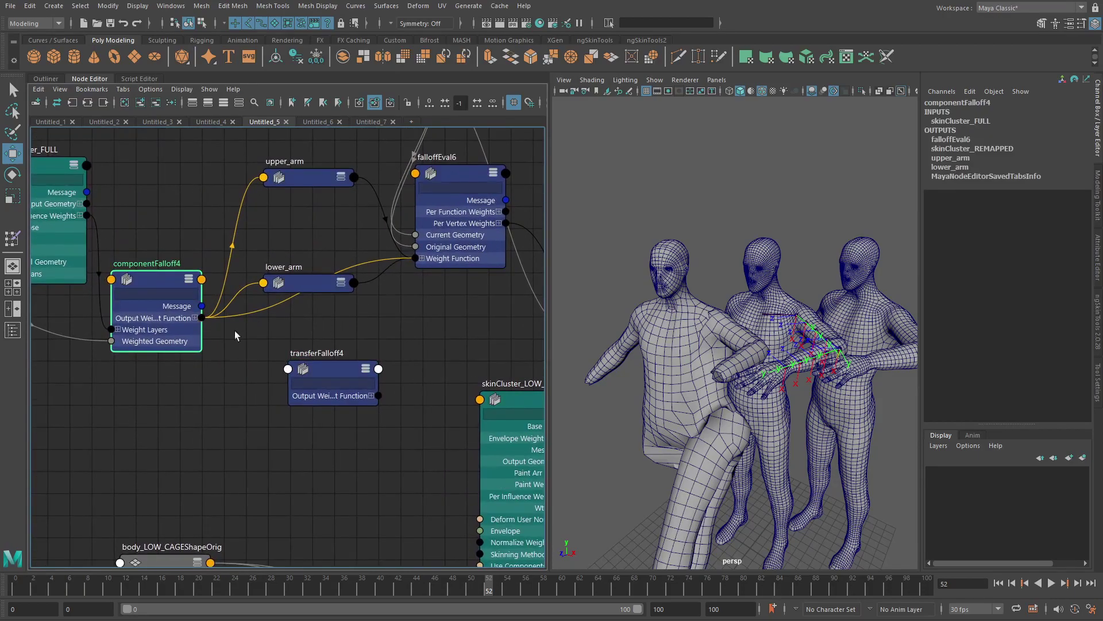
left_click_drag(342, 368, 384, 367)
scroll(382, 362, "down", 1)
middle_click_drag(346, 350, 296, 321, "alt")
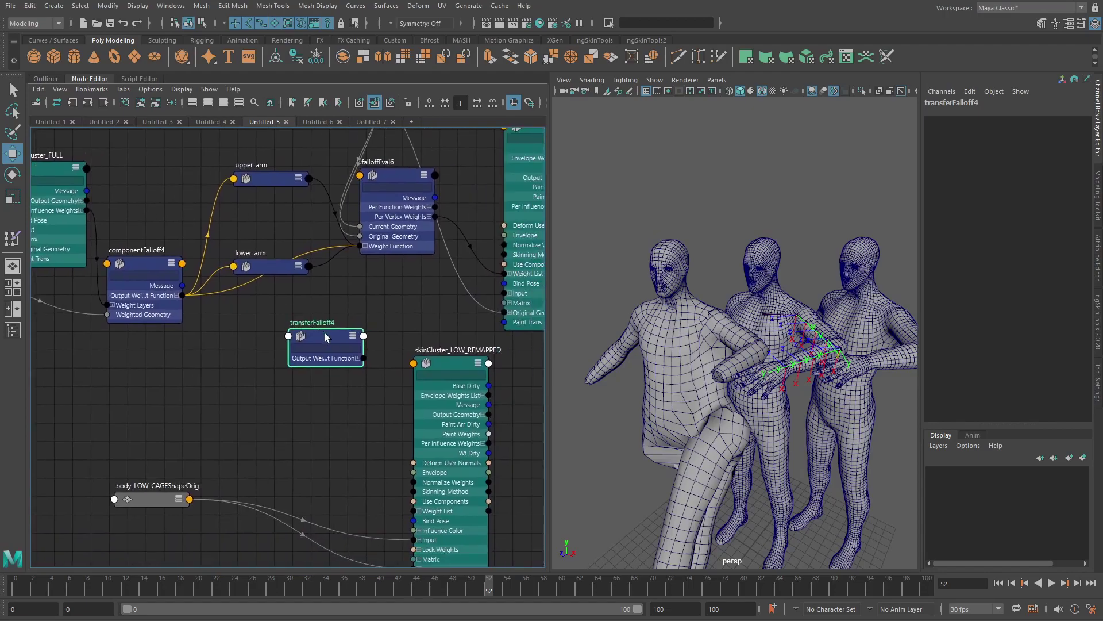
right_click(326, 333)
left_click(335, 480)
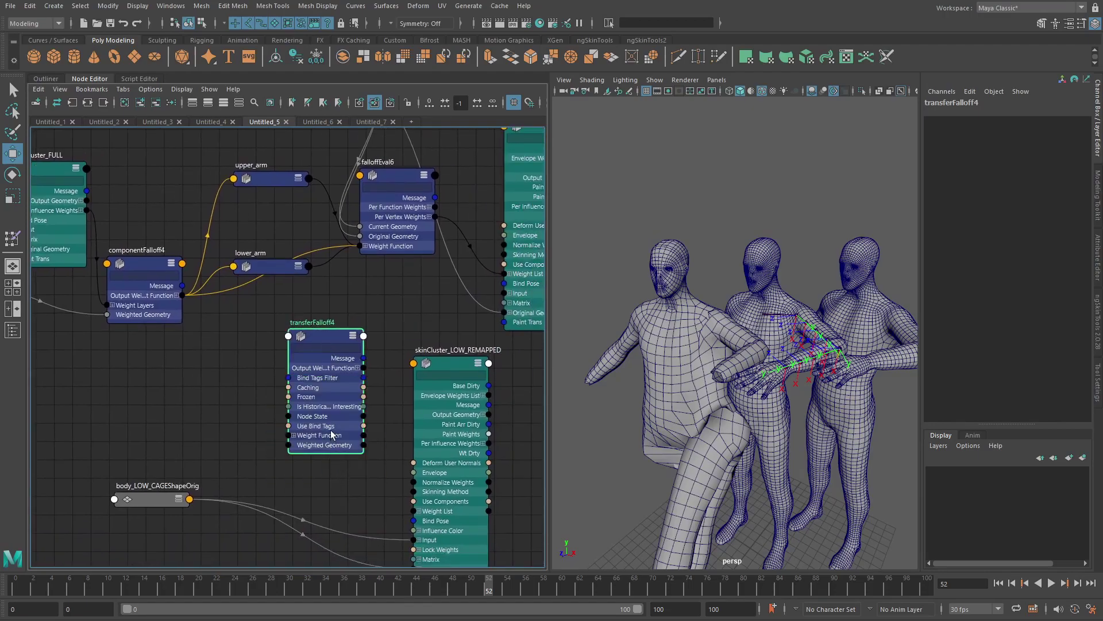
Reposition skinCluster_LOW_REMAPPED and transferFalloff4 to make room for connections.
middle_click_drag(453, 434, 386, 366, "alt")
left_click_drag(371, 369, 489, 391)
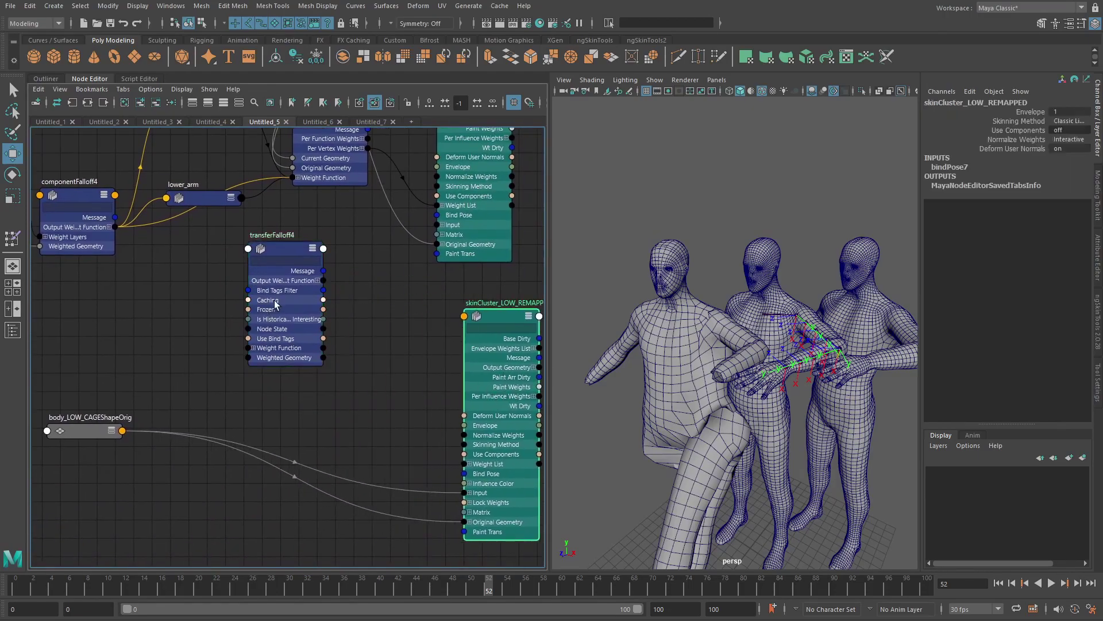
left_click_drag(277, 306, 346, 339)
Try feeding body_LOW_CAGEShapeOrig's Out Mesh into transferFalloff4's Weighted Geometry.
left_click_drag(86, 440, 331, 391)
key("2")
middle_click_drag(306, 346, 309, 391, "alt")
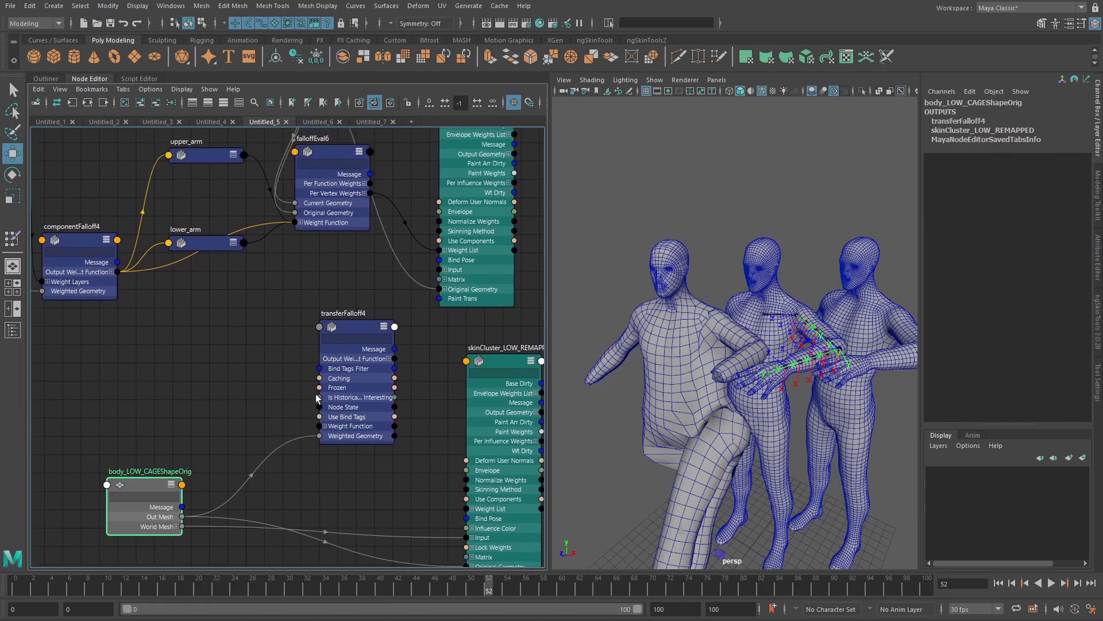
left_click(309, 434)
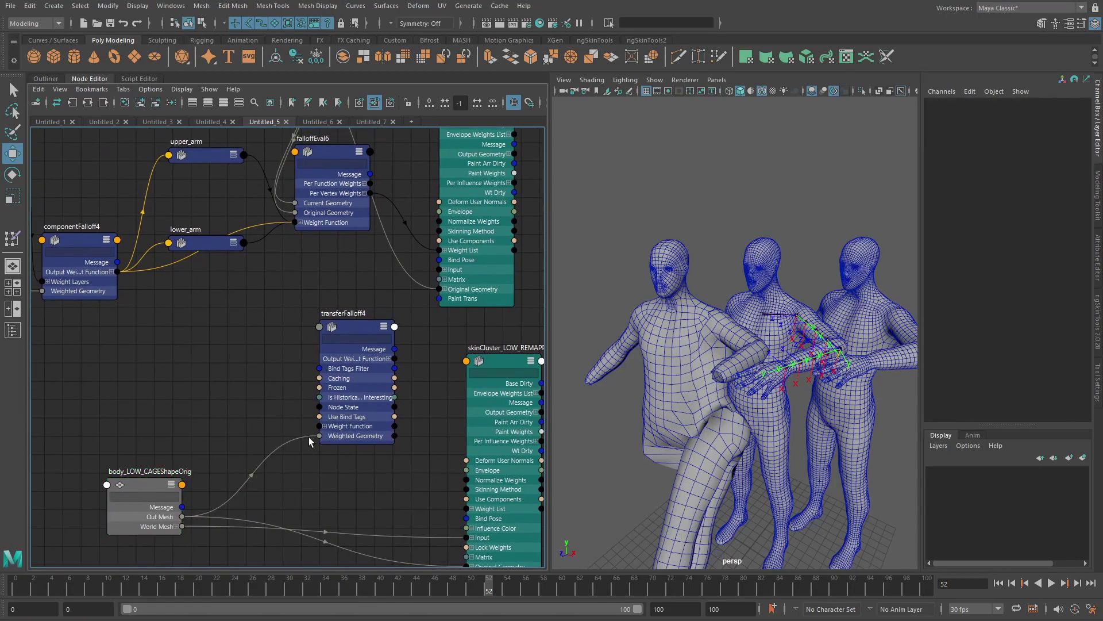
key("Delete")
Connect body_CAGEShapeOrig's mesh output to the Weighted Geometry of transferFalloff4.
left_click_drag(350, 401, 273, 412)
middle_click_drag(242, 368, 348, 378, "alt")
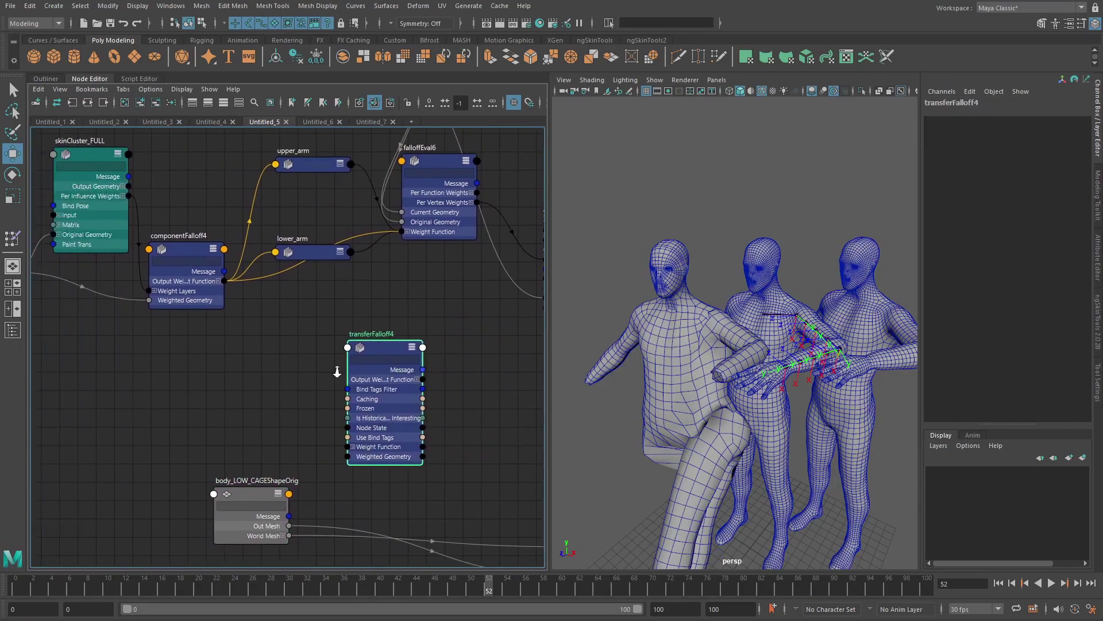
scroll(345, 374, "down", 1)
middle_click_drag(139, 320, 157, 322, "alt")
left_click_drag(49, 256, 374, 451)
middle_click_drag(291, 365, 224, 377, "alt")
right_click_drag(224, 377, 363, 379, "alt")
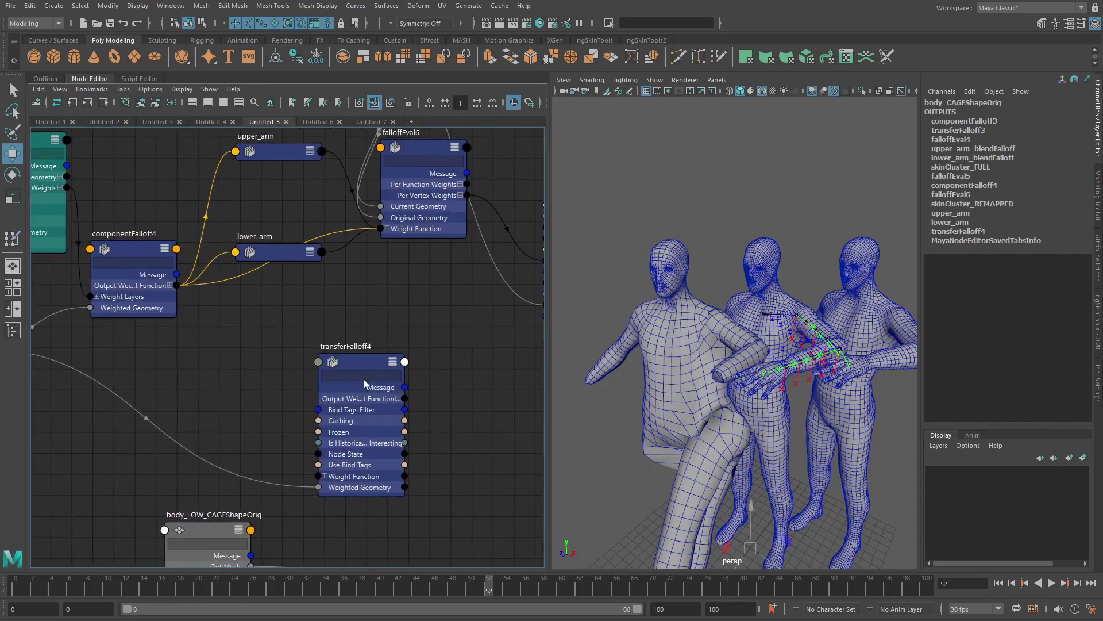
Expand the Weight Function inputs of transferFalloff4 and falloffEval6, and connect componentFalloff4's Output Weight Function[0] to transferFalloff4's Weight Function[0].
left_click_drag(362, 365, 377, 344)
left_click(340, 454)
middle_click_drag(370, 413, 406, 386, "alt")
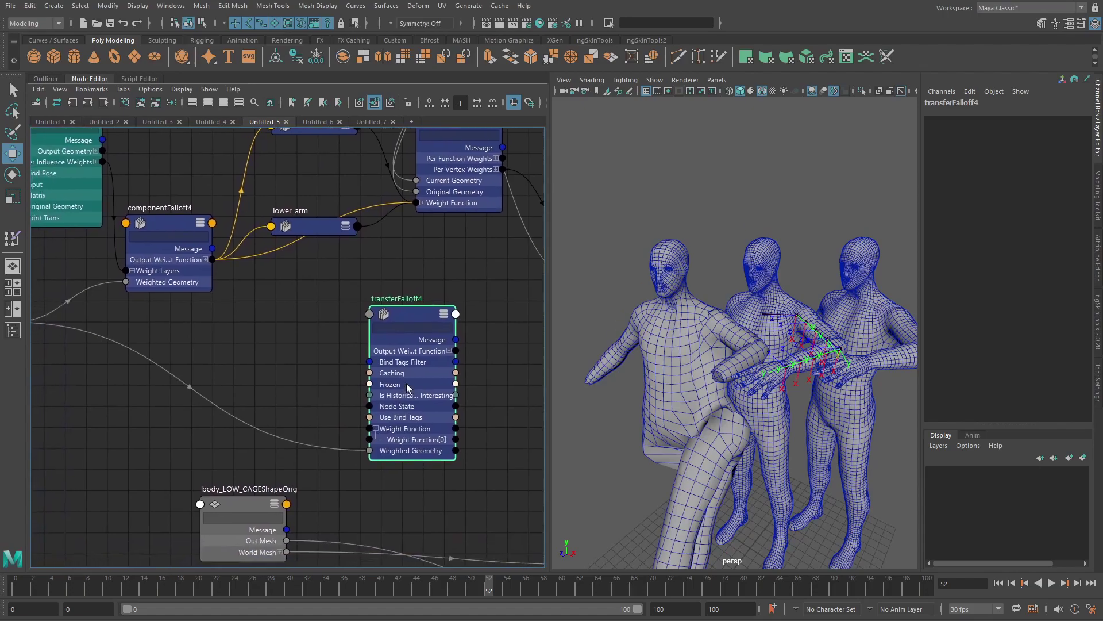
middle_click_drag(468, 205, 381, 253, "alt")
left_click_drag(302, 260, 330, 252)
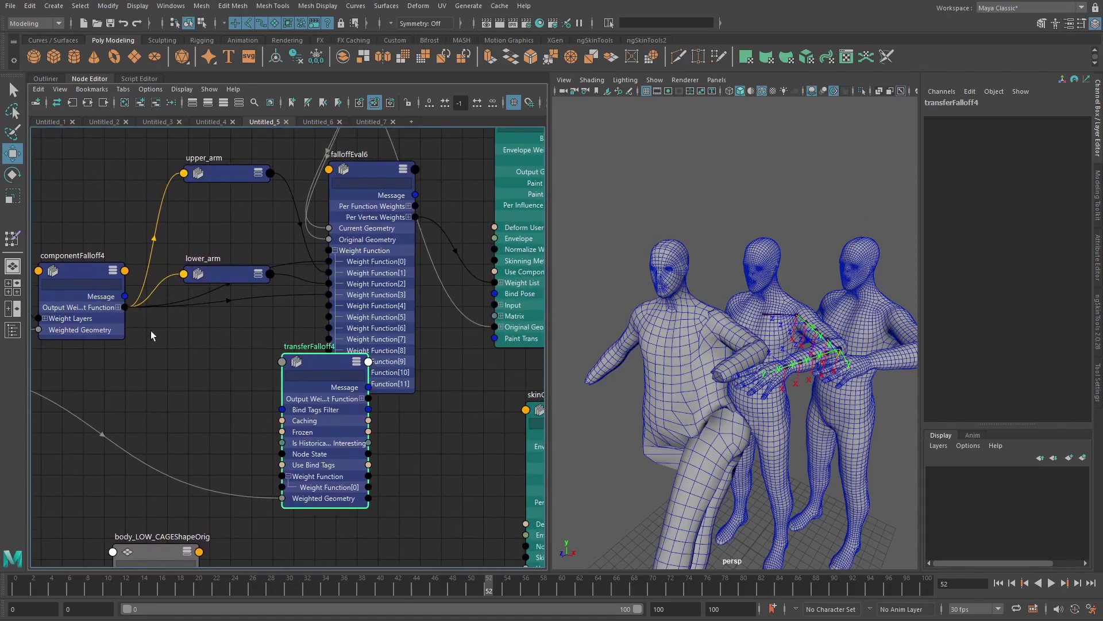
left_click(118, 308)
left_click_drag(124, 319, 282, 487)
middle_click_drag(301, 345, 315, 298, "alt")
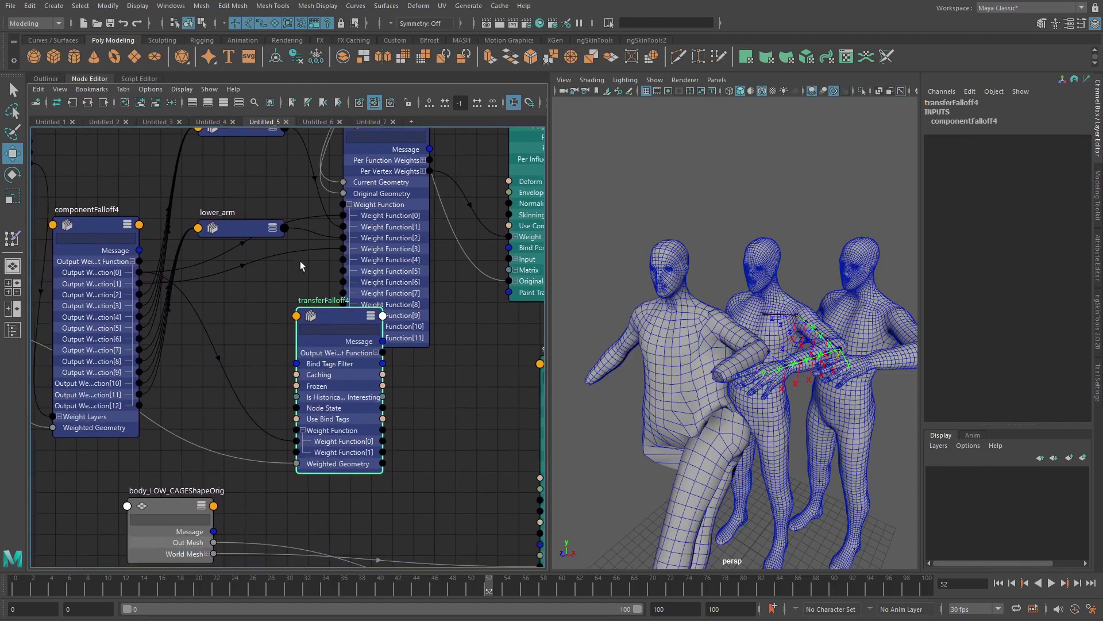
Connect the Output Weight Functions of upper_arm and lower_arm to transferFalloff4's Weight Function[1] and [2].
left_click_drag(253, 228, 233, 270)
middle_click_drag(239, 129, 233, 148, "alt")
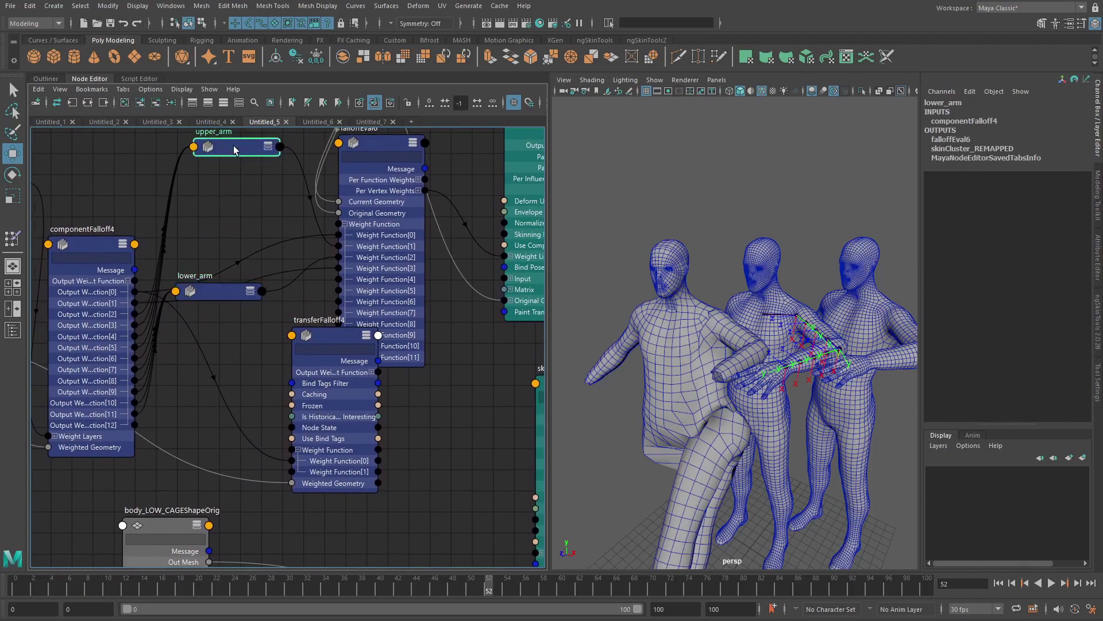
left_click_drag(233, 148, 220, 170)
left_click_drag(267, 204, 292, 471)
left_click(226, 295)
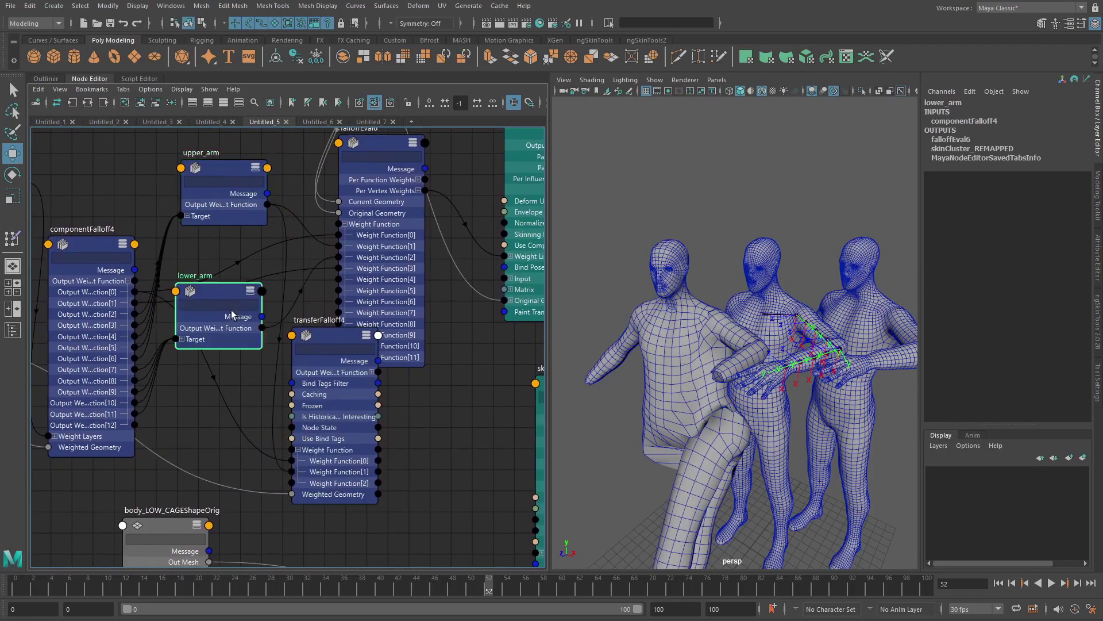
middle_click_drag(231, 306, 226, 268, "alt")
left_click_drag(257, 290, 292, 442)
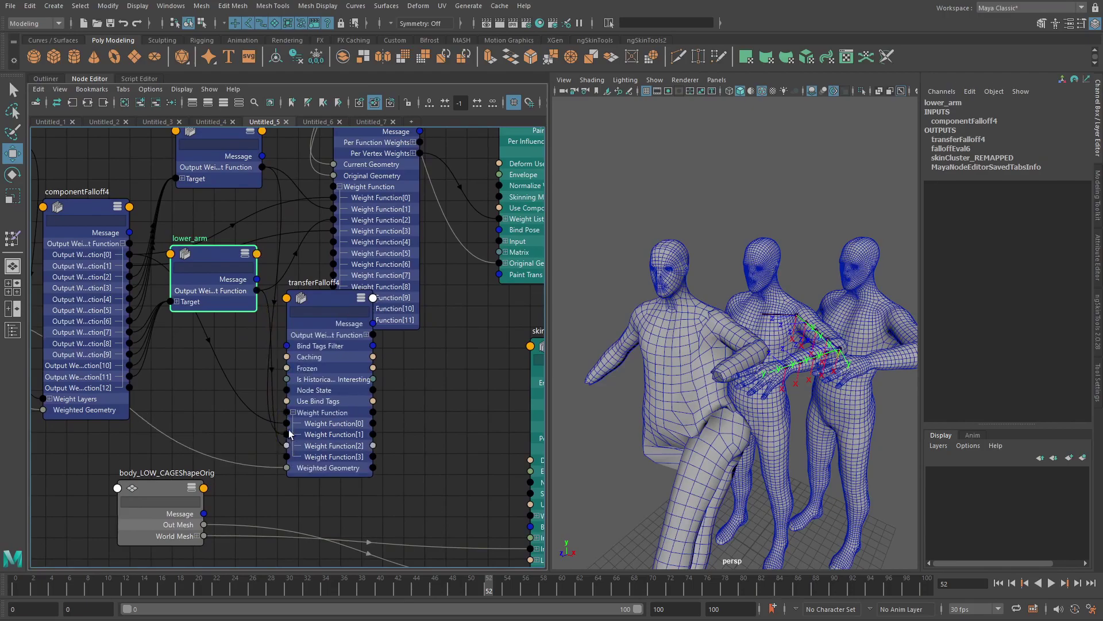
Connect componentFalloff4's Output Weight Function[1] to transferFalloff4's Weight Function[3] and move transferFalloff4 clear of falloffEval6.
left_click_drag(218, 265, 223, 311)
left_click_drag(130, 266, 286, 456)
left_click_drag(374, 385, 371, 442)
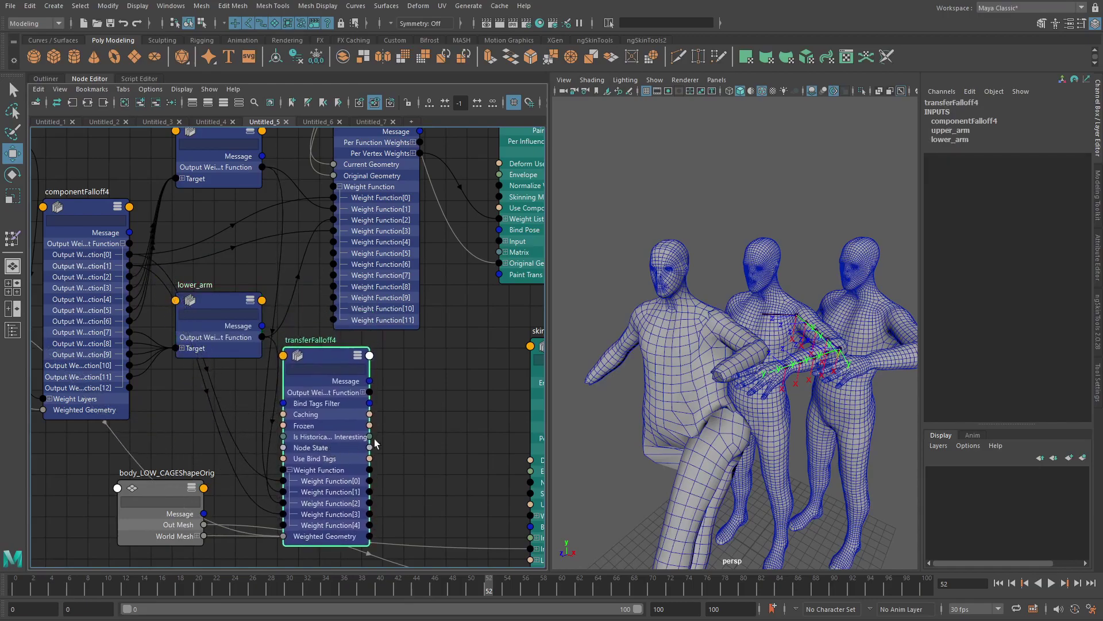
Make room between transferFalloff4 and skinCluster_LOW_REMAPPED and create a falloffEval node there.
middle_click_drag(371, 443, 272, 317, "alt")
left_click_drag(458, 304, 508, 333)
left_click_drag(221, 279, 227, 333)
left_click(344, 309)
right_click_drag(338, 313, 316, 317, "alt")
middle_click_drag(316, 317, 335, 312, "alt")
key("Tab")
type("fallo")
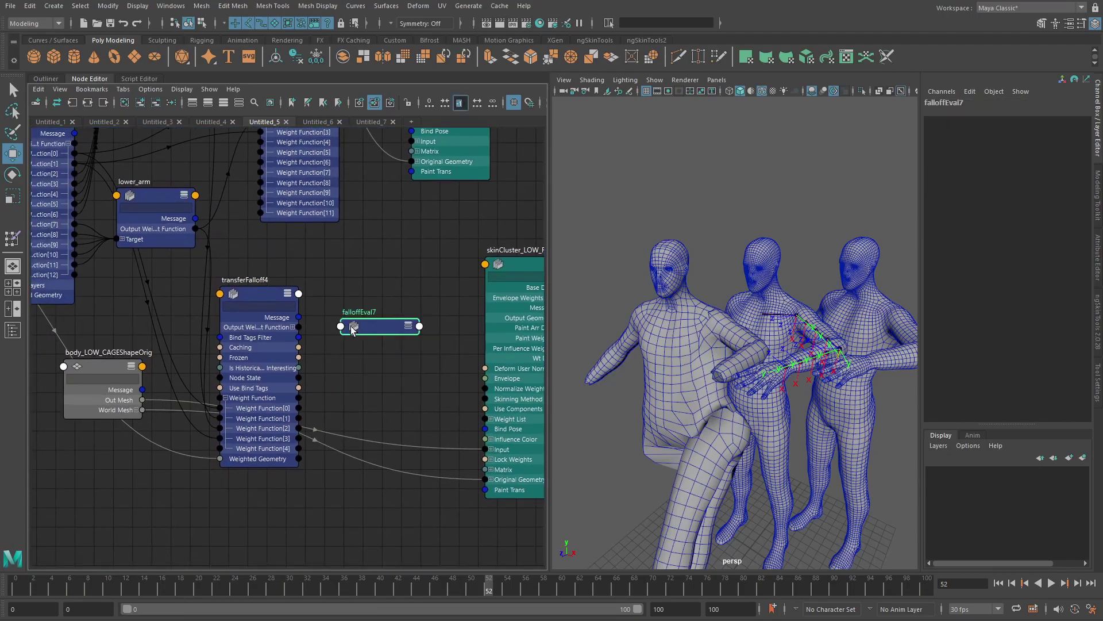
Show all attributes of the new falloffEval node and connect transferFalloff4's Output Weight Function to its Weight Function.
left_click_drag(371, 321, 380, 287)
key("3")
right_click_drag(387, 287, 405, 430)
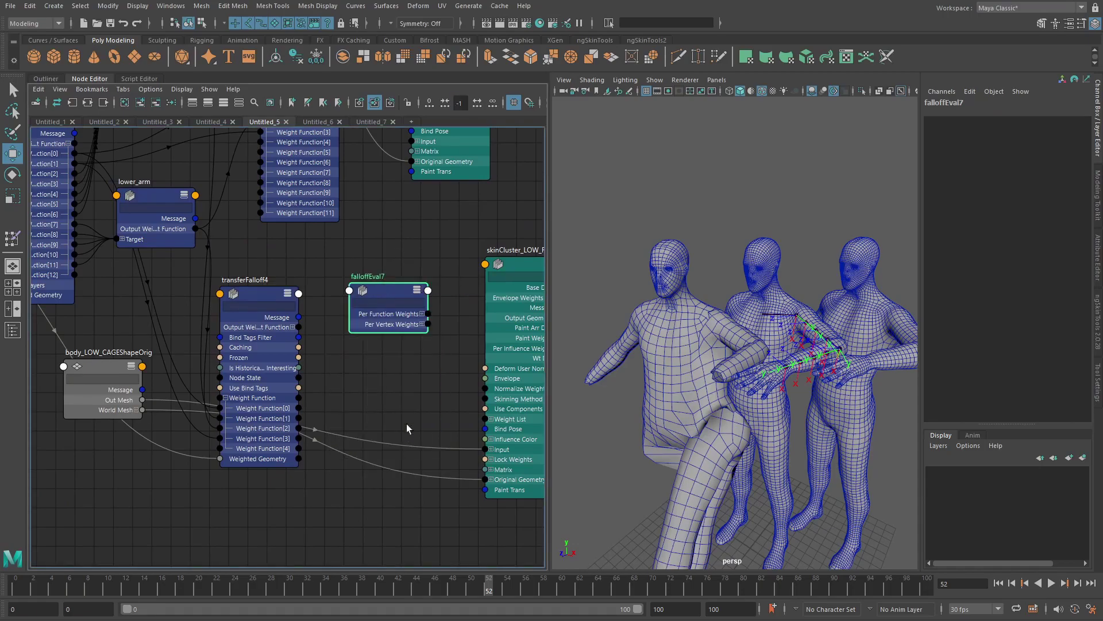
left_click_drag(299, 328, 362, 398)
Collapse transferFalloff4 and connect body_LOW_CAGEShapeOrig's Out Mesh to falloffEval7's Current Geometry and Original Geometry.
left_click(266, 292)
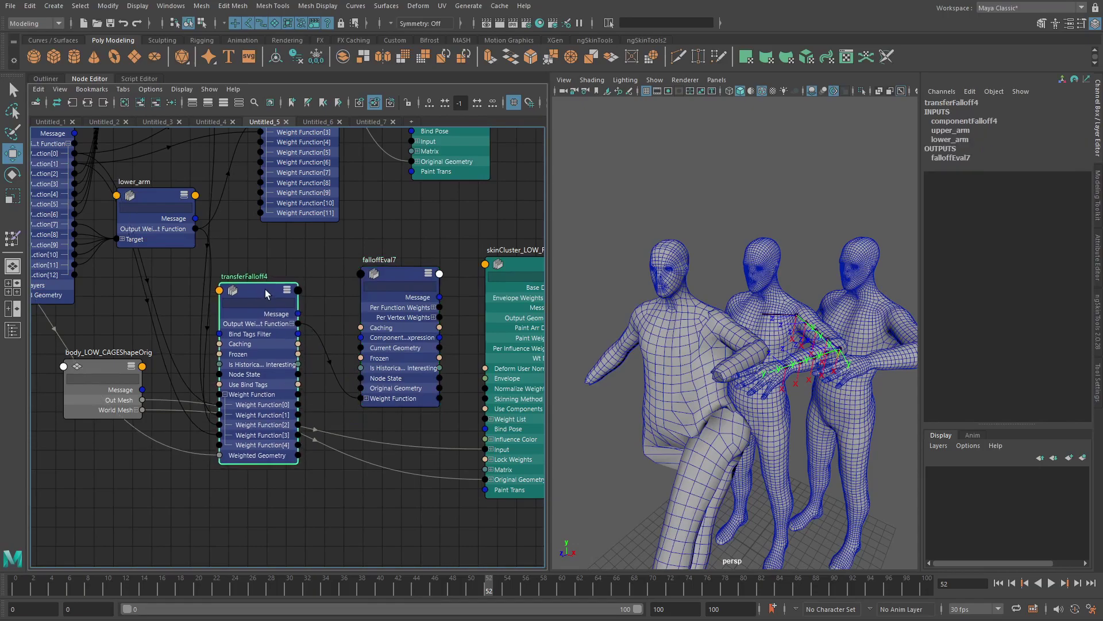
key("1")
left_click_drag(142, 400, 365, 391)
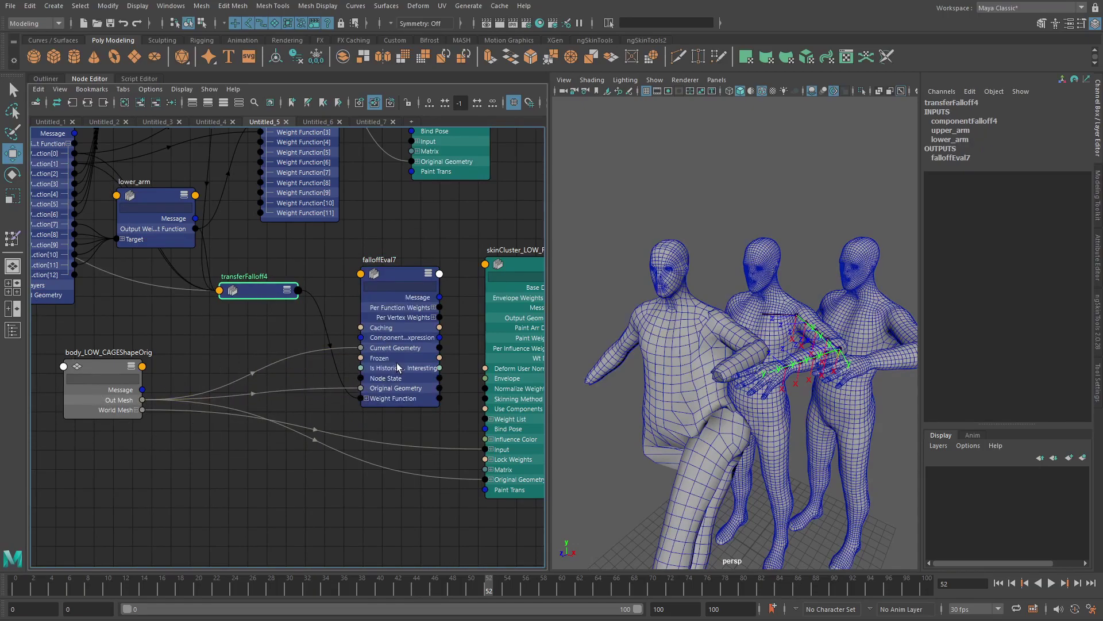
Connect falloffEval7's Per Vertex Weights to skinCluster_LOW_REMAPPED's Weight List.
middle_click_drag(433, 353, 263, 359, "alt")
right_click_drag(273, 356, 289, 344, "alt")
left_click_drag(268, 324, 321, 435)
left_click_drag(668, 333, 718, 321, "alt")
Scrub the animation to frame 53 and display L_clavicle's skin weights on body_LOW_CAGE with the Paint Skin Weights Tool.
left_click(52, 79)
left_click_drag(502, 295, 561, 323, "alt")
left_click_drag(438, 584, 498, 505)
left_click(566, 368)
mouse_move(567, 348)
right_mouse_down()
mouse_move(566, 377)
mouse_move(494, 332)
right_mouse_up()
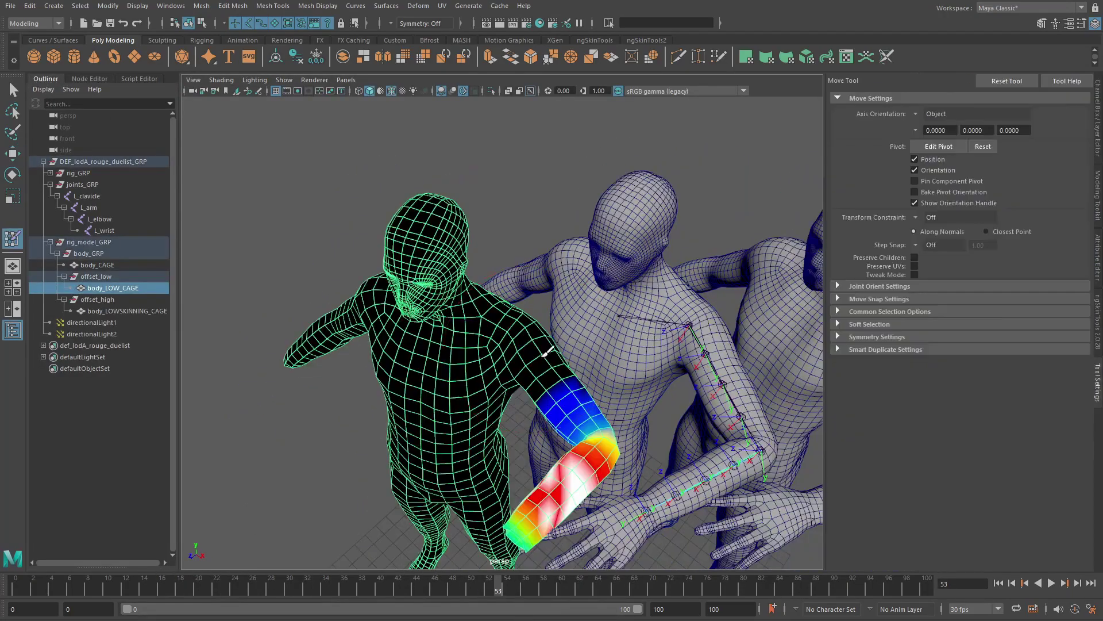
left_click(900, 159)
middle_click_drag(691, 257, 672, 253, "alt")
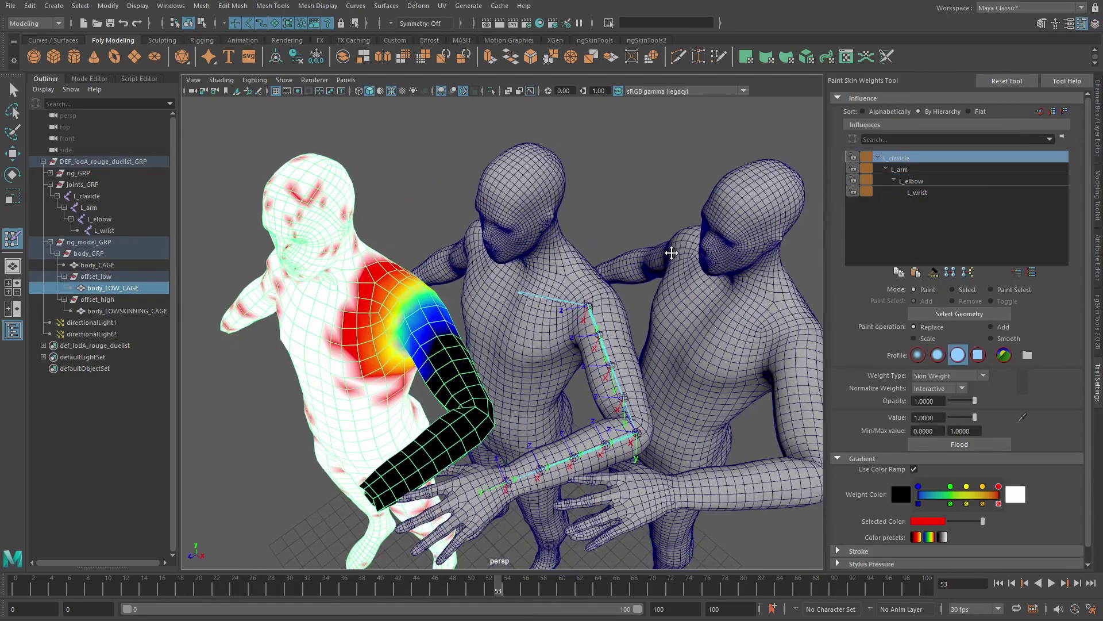
Include body_LOWSKINNING_CAGE in the skin weight display and compare the L_arm, L_elbow and L_wrist weights on both bodies.
right_click(723, 226)
left_click(704, 322)
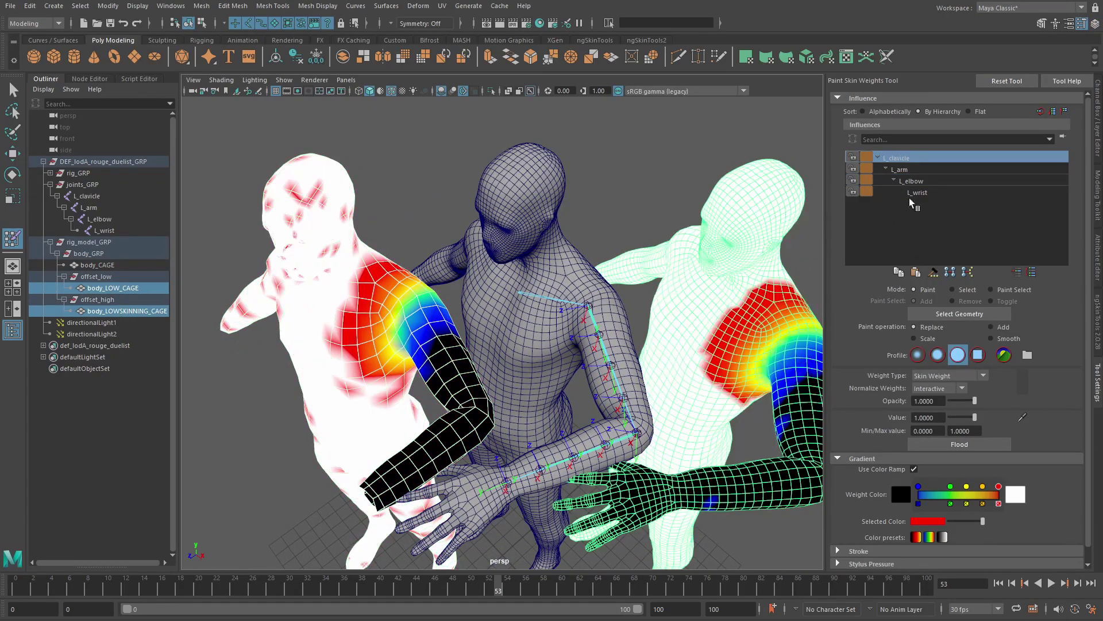
left_click(900, 169)
left_click(916, 182)
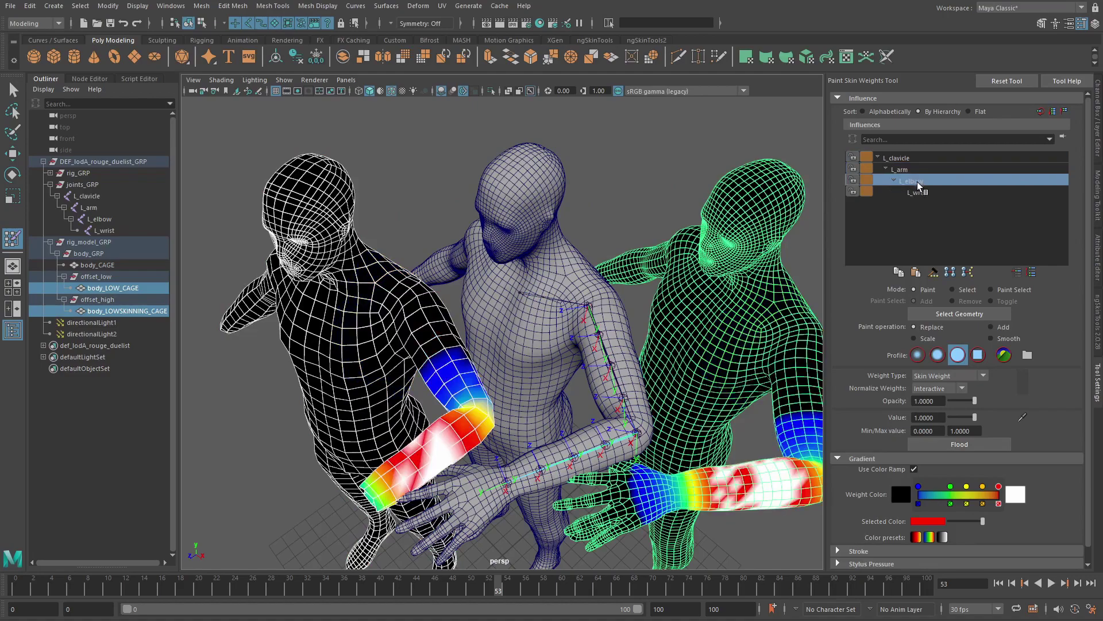
left_click(926, 193)
left_click(923, 181)
left_click_drag(546, 448, 496, 537, "alt")
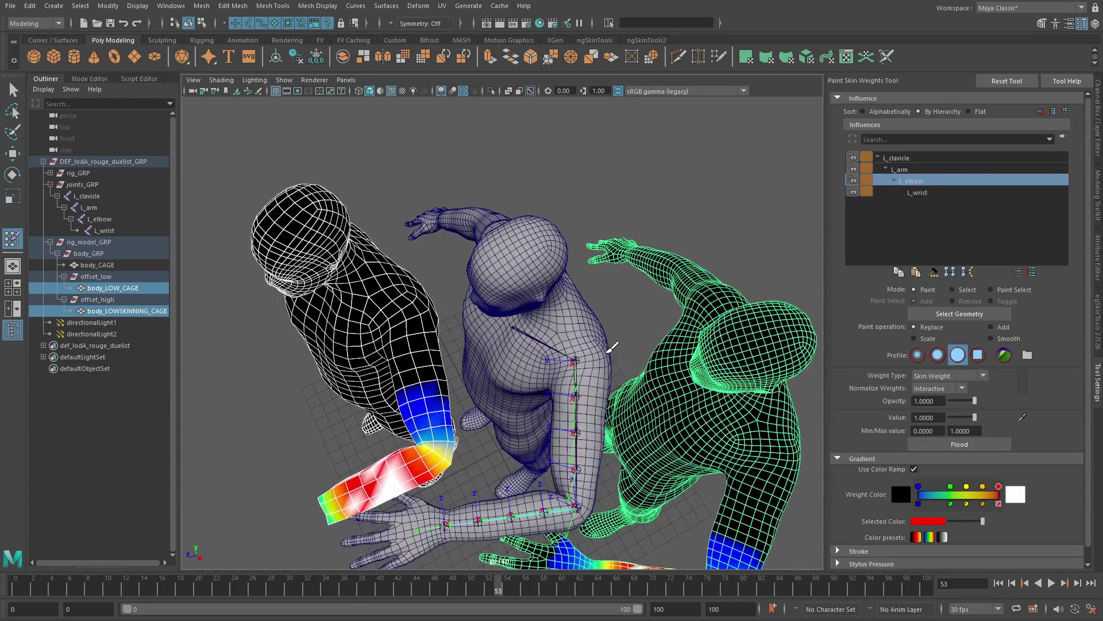
Scrub the animation to frame 50, switch to the Move Tool and return to the node graph.
middle_click_drag(496, 537, 493, 508, "alt")
mouse_move(497, 589)
left_mouse_down()
mouse_move(663, 586)
mouse_move(352, 580)
mouse_move(471, 580)
left_mouse_up()
mouse_move(264, 356)
left_mouse_down("alt")
mouse_move(318, 236)
mouse_move(314, 216)
left_mouse_up("alt")
key("w")
left_click(80, 77)
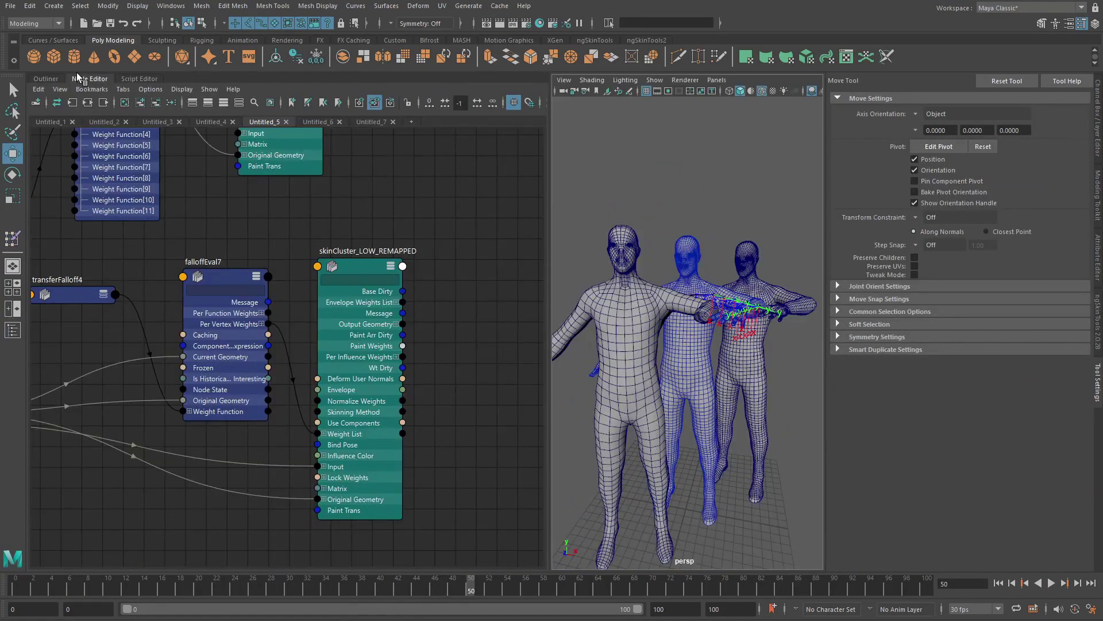
Select body_CAGE, show its attributes and examine its deformed left arm and joint chain from several angles.
left_click(694, 253)
key("f")
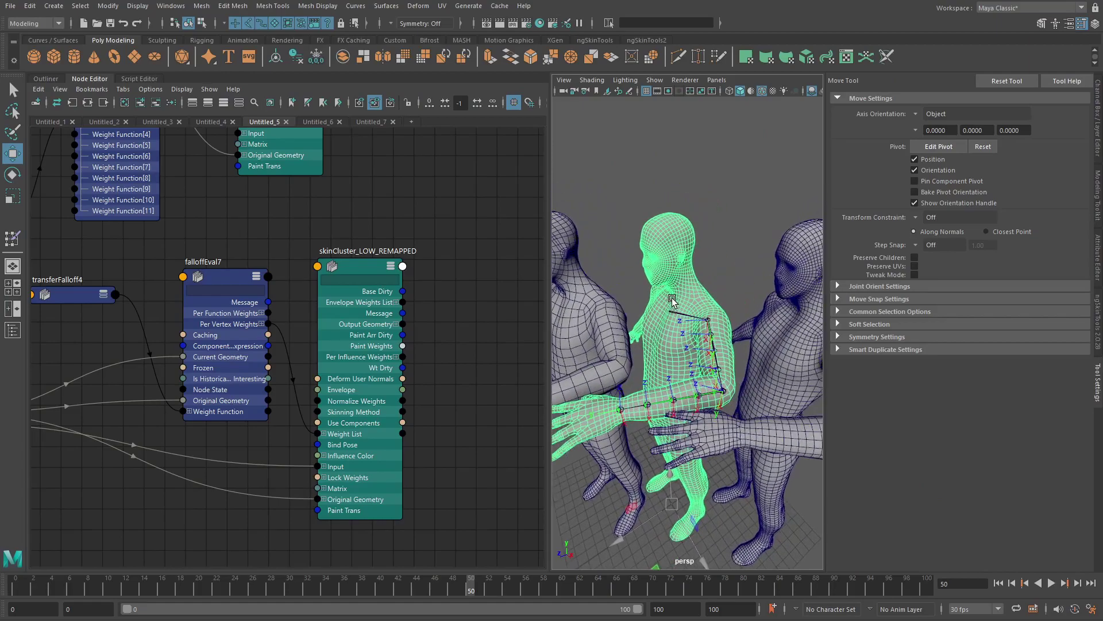
key("ctrl+a")
left_click_drag(695, 279, 692, 265, "alt")
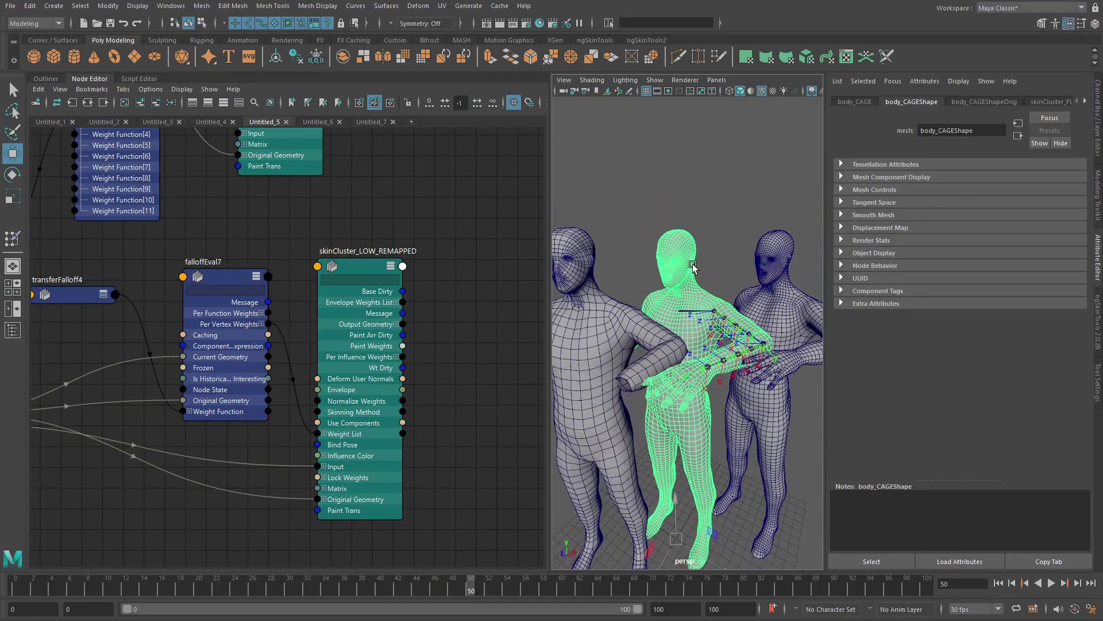
left_click(50, 79)
mouse_move(567, 306)
left_mouse_down("alt")
mouse_move(606, 314)
mouse_move(564, 315)
left_mouse_up("alt")
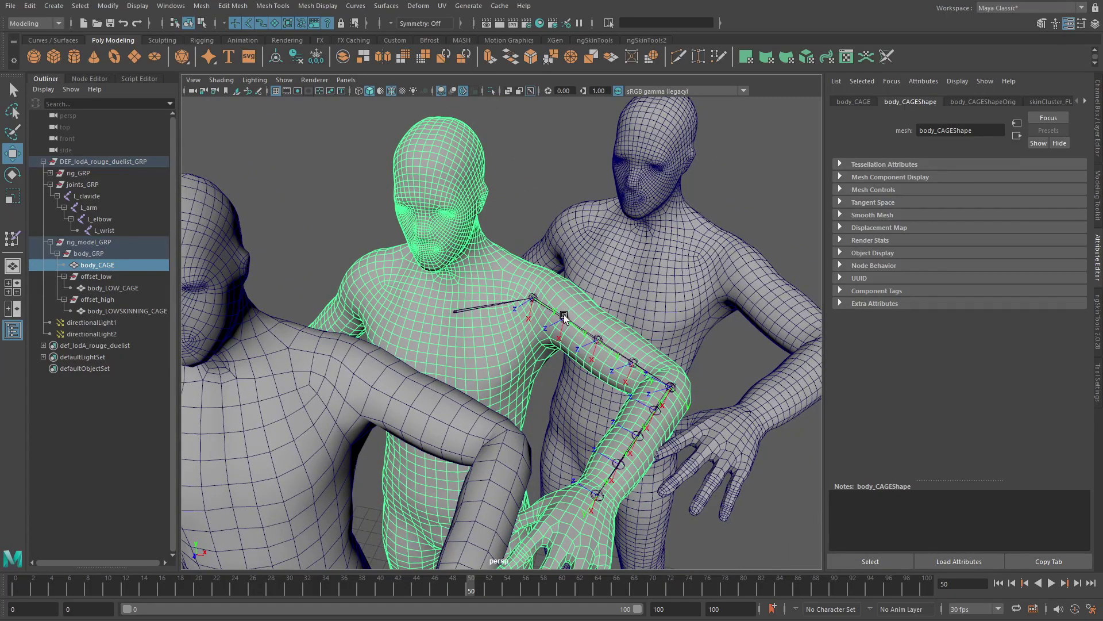
left_click_drag(560, 320, 590, 321, "alt")
left_click_drag(550, 273, 546, 280, "alt")
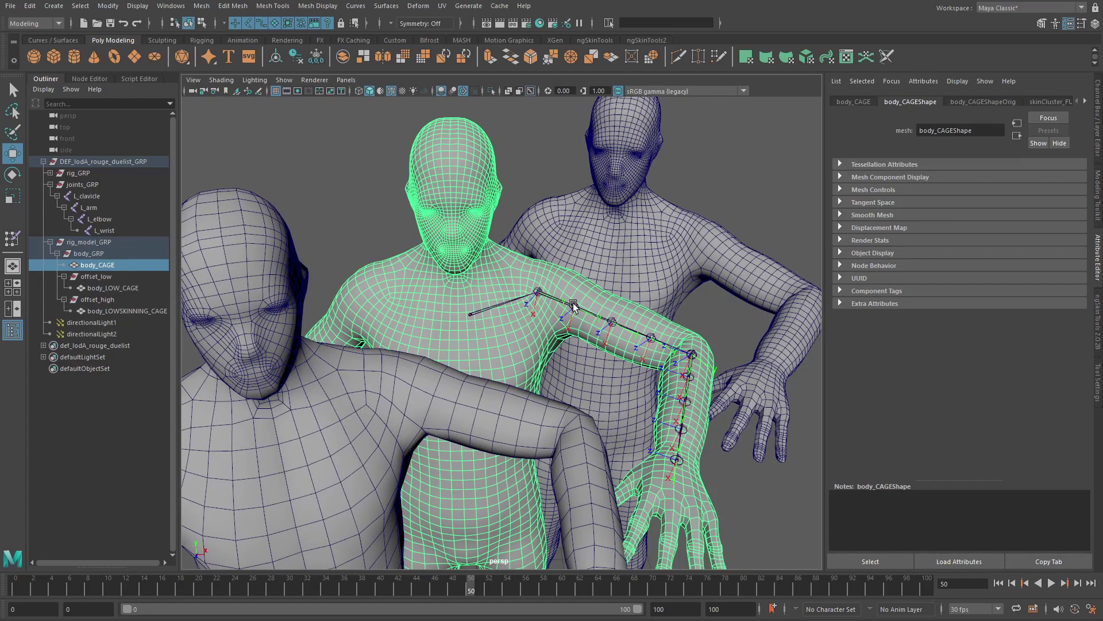
Inspect the L_upper_arm_1_INT joint at the shoulder and select the L_arm joint.
left_click(538, 290)
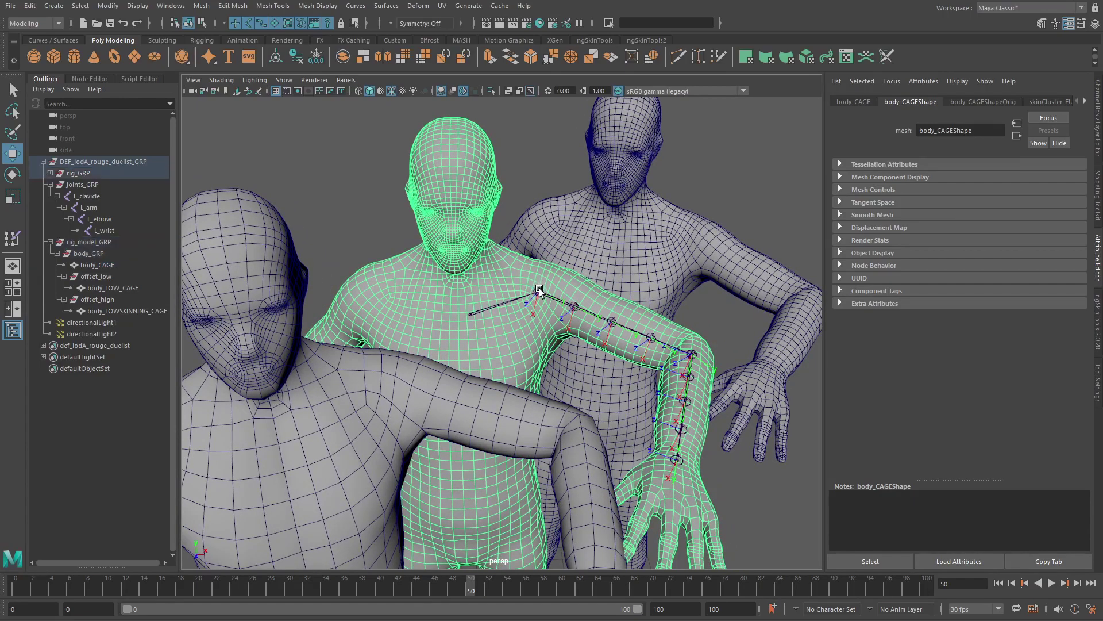
key("f")
key("q")
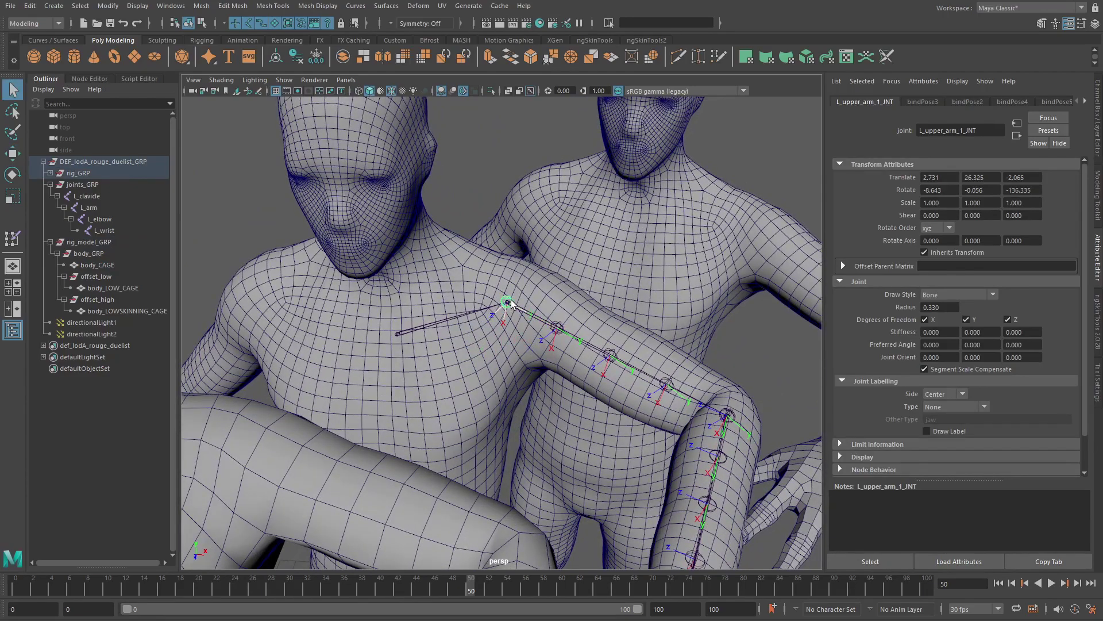
left_click(514, 357)
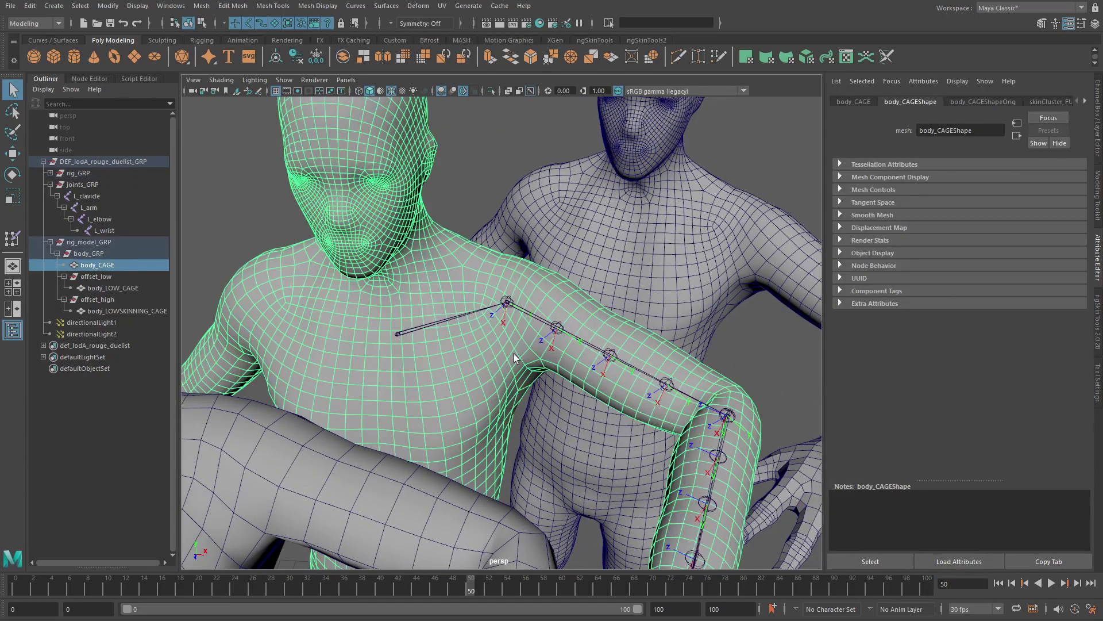
left_click(604, 344)
key("f")
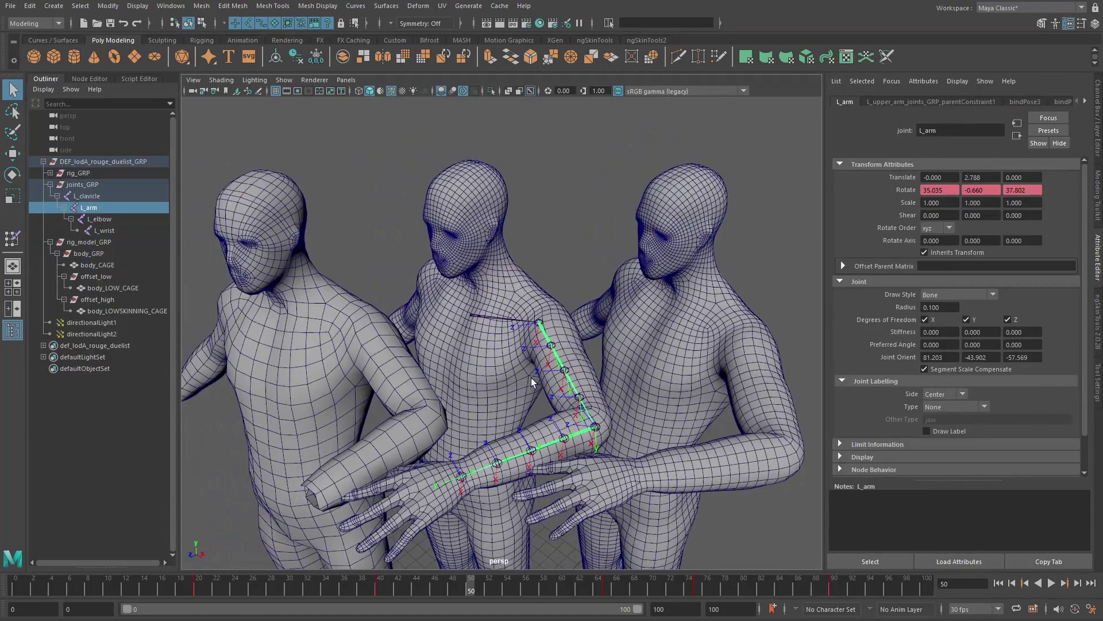
Rotate the L_arm joint to about 46.3, 0.1, 45.8 and compare the arm deformation on all three bodies.
key("e")
left_click_drag(524, 373, 471, 303)
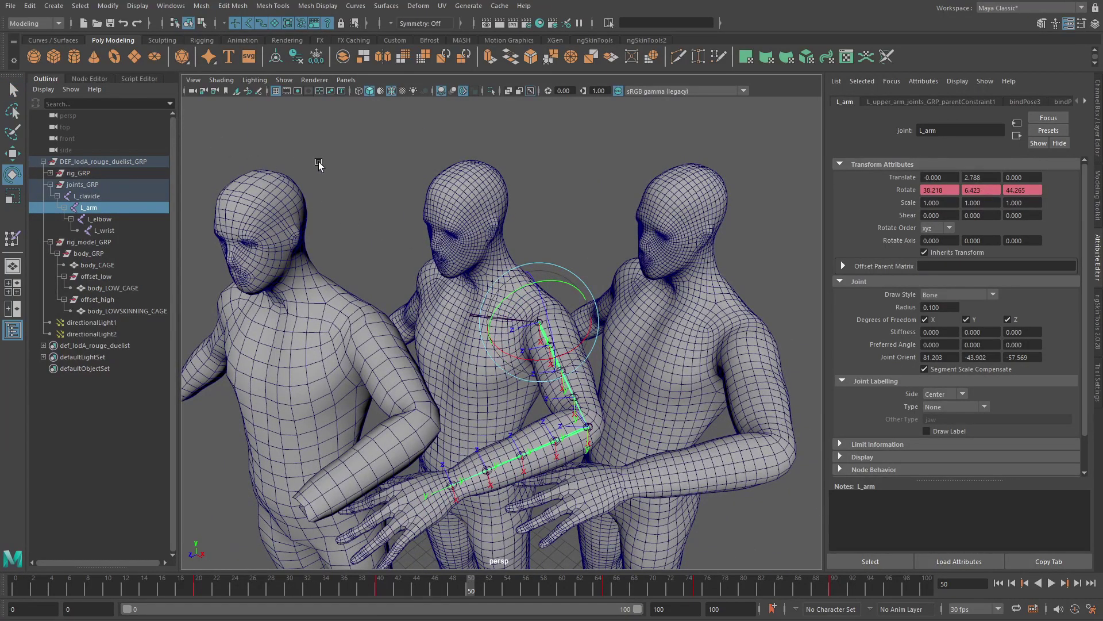
left_click_drag(310, 171, 331, 174, "alt")
left_click_drag(397, 280, 421, 282, "alt")
left_click_drag(540, 289, 511, 289, "alt")
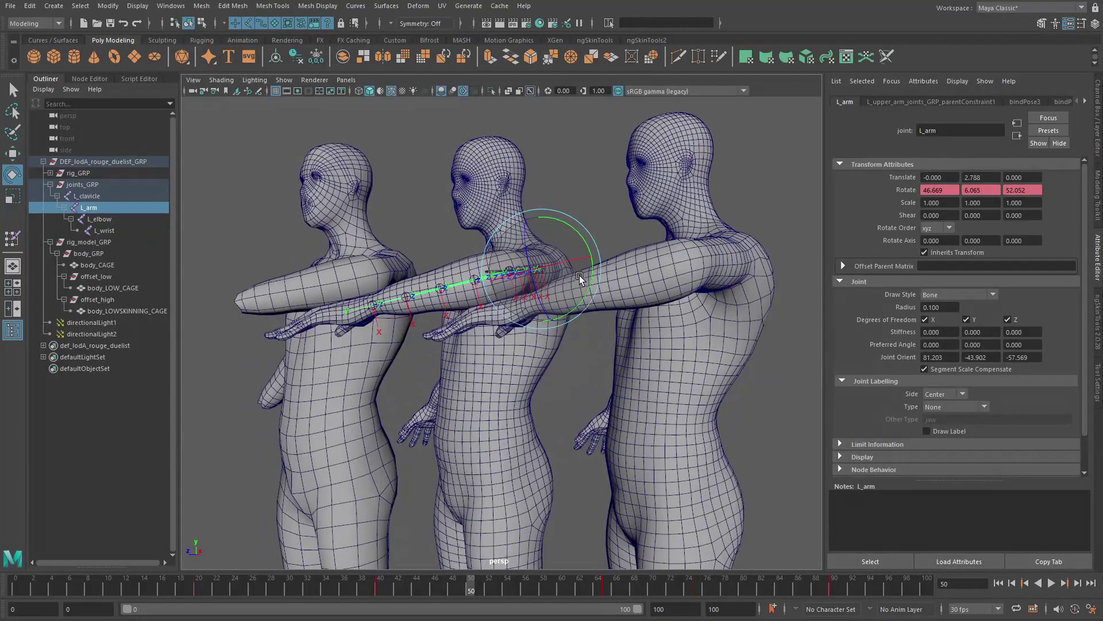
mouse_move(568, 222)
left_mouse_down()
mouse_move(549, 221)
mouse_move(570, 235)
left_mouse_up()
left_click_drag(360, 187, 416, 235, "alt")
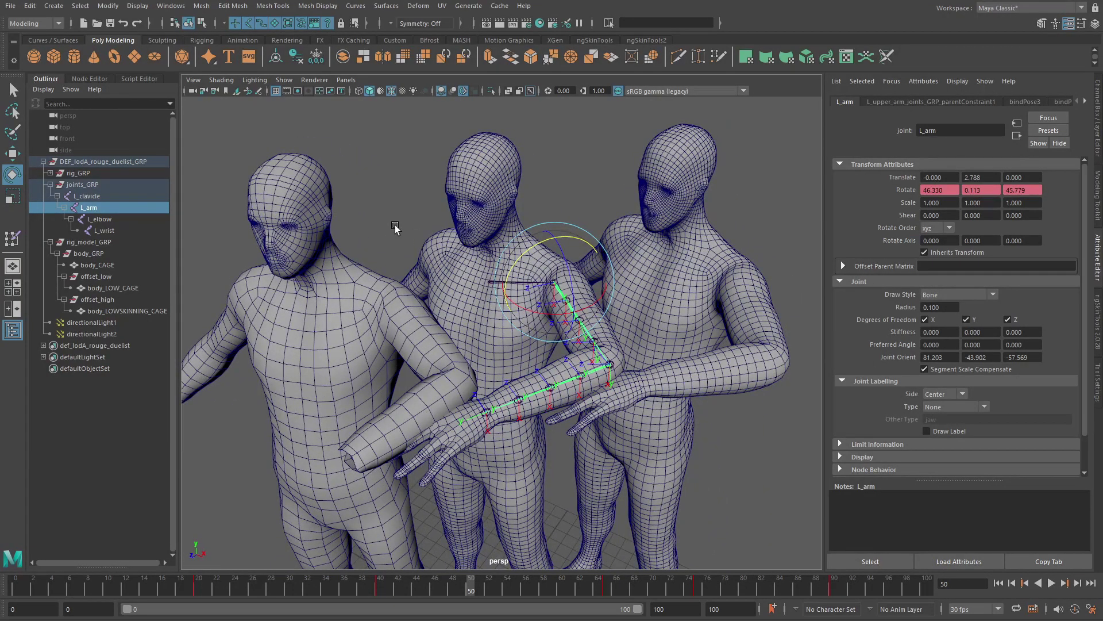